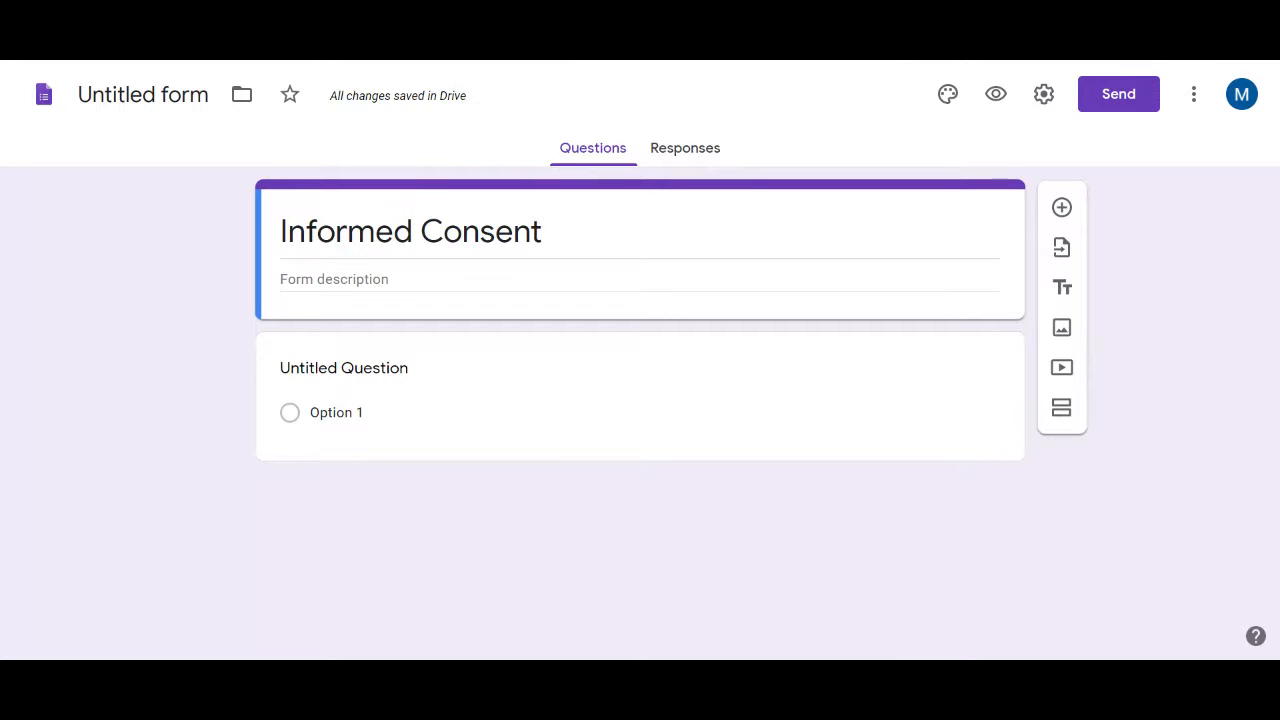
pyautogui.click(557, 232)
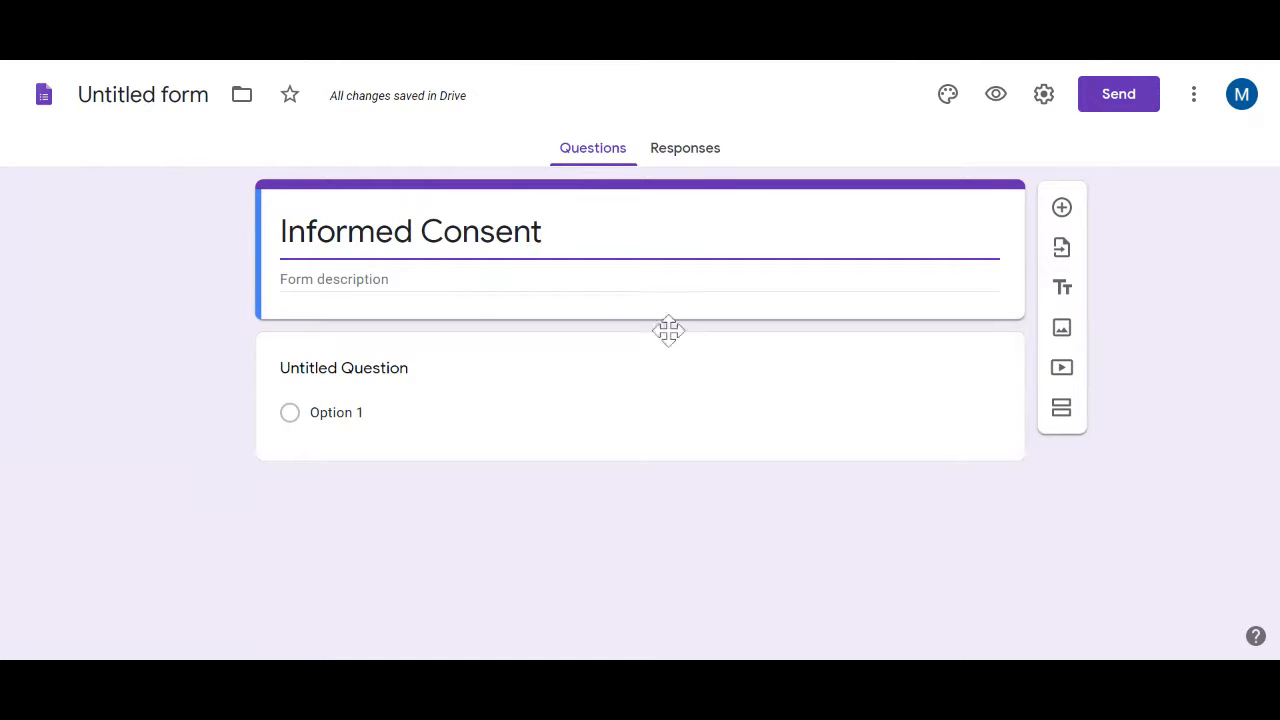
pyautogui.hotkey('ctrl', 'a')
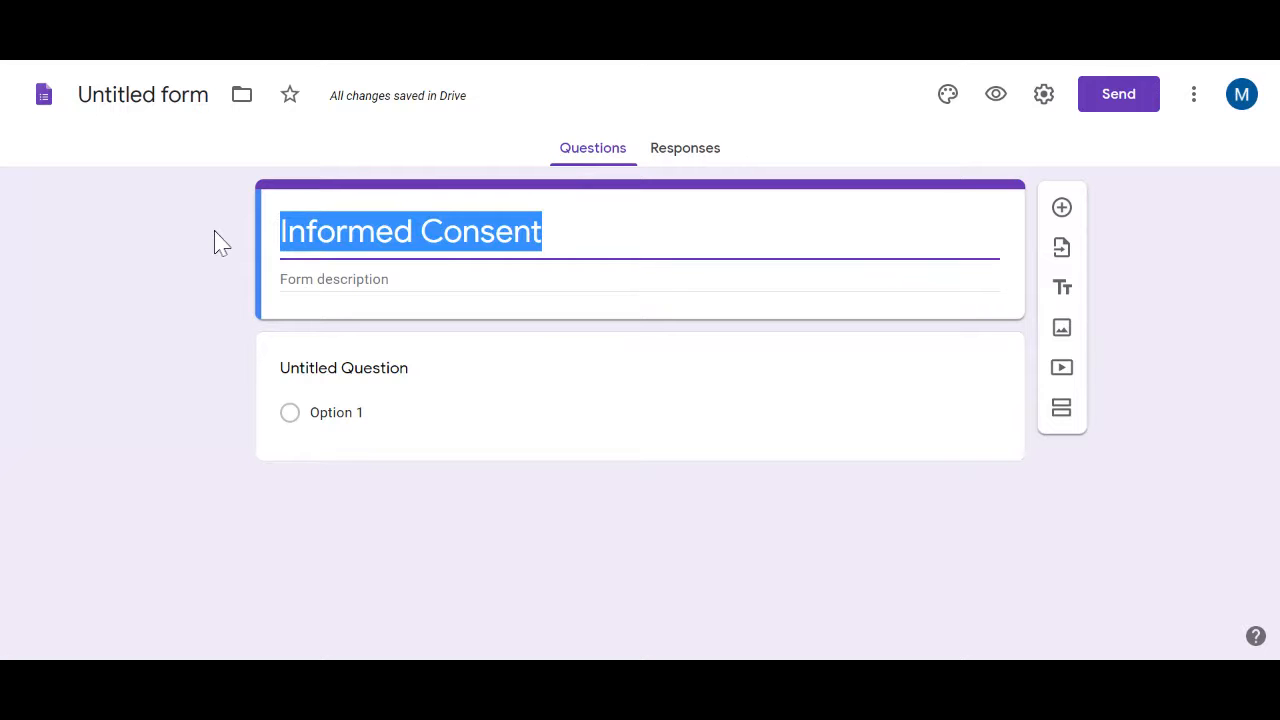
pyautogui.press('BackSpace')
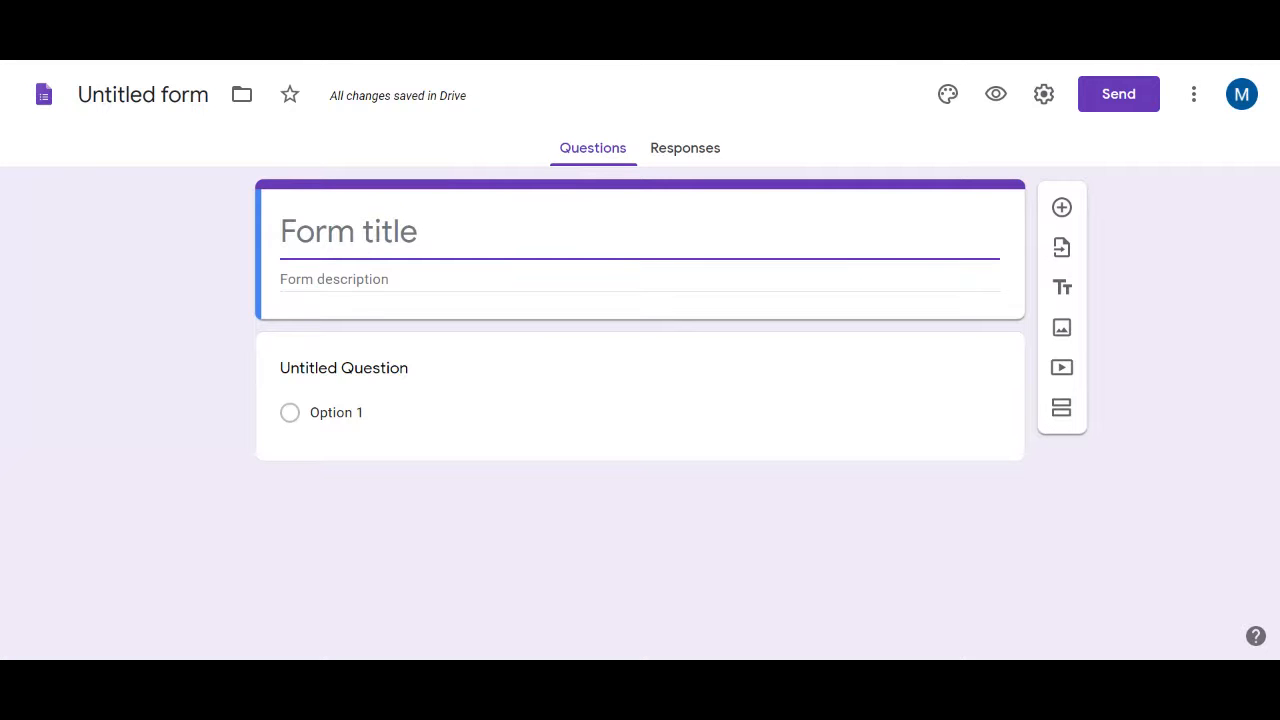
pyautogui.click(200, 260)
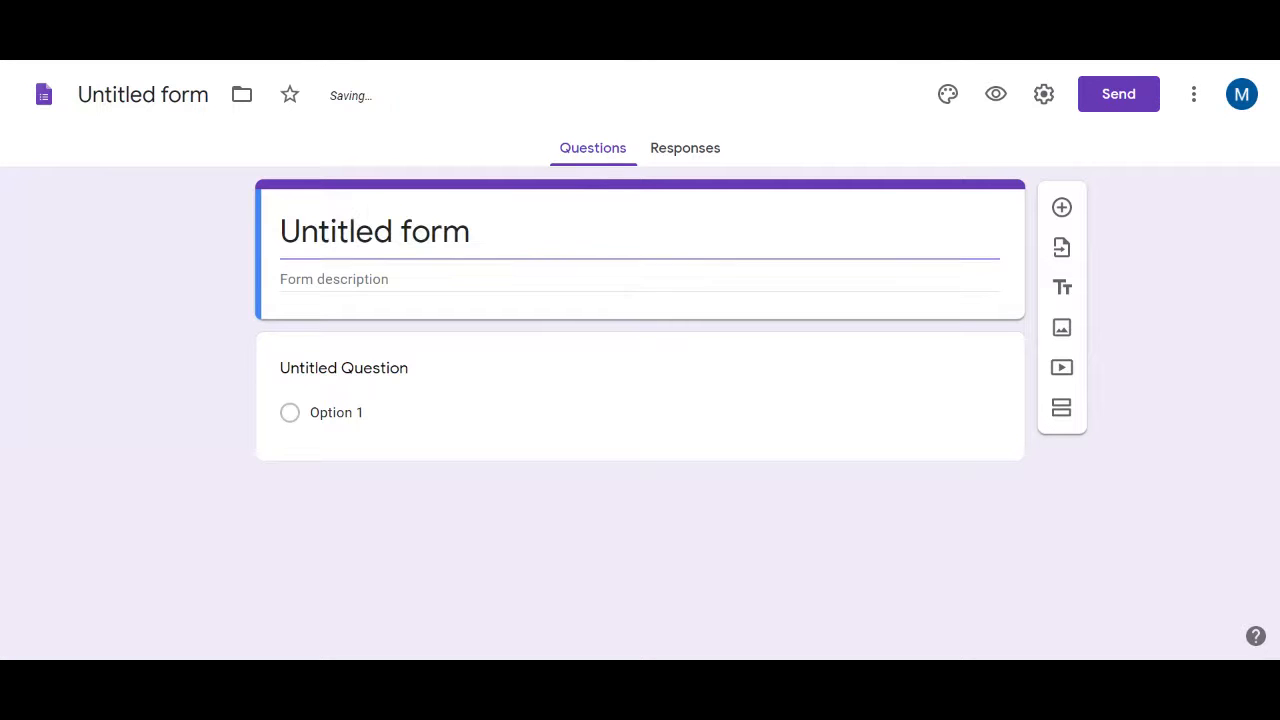
pyautogui.click(562, 234)
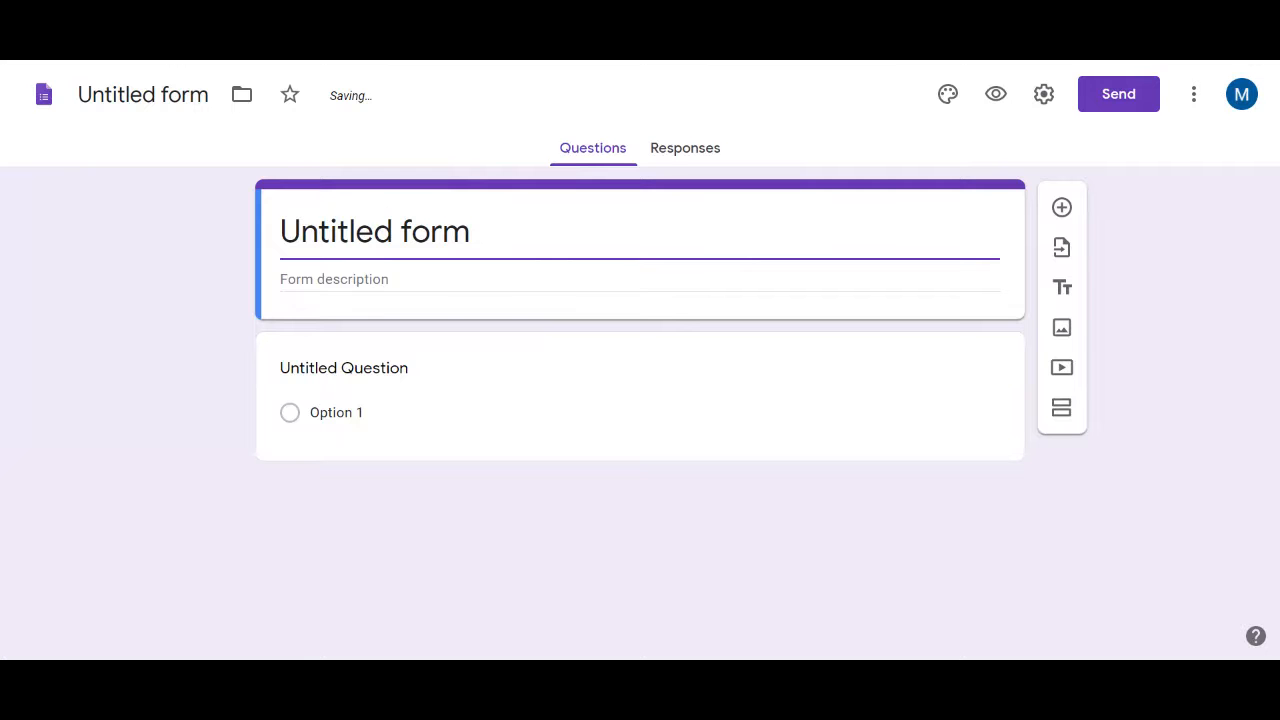
pyautogui.moveTo(562, 234); pyautogui.dragTo(258, 231)
pyautogui.write('In')
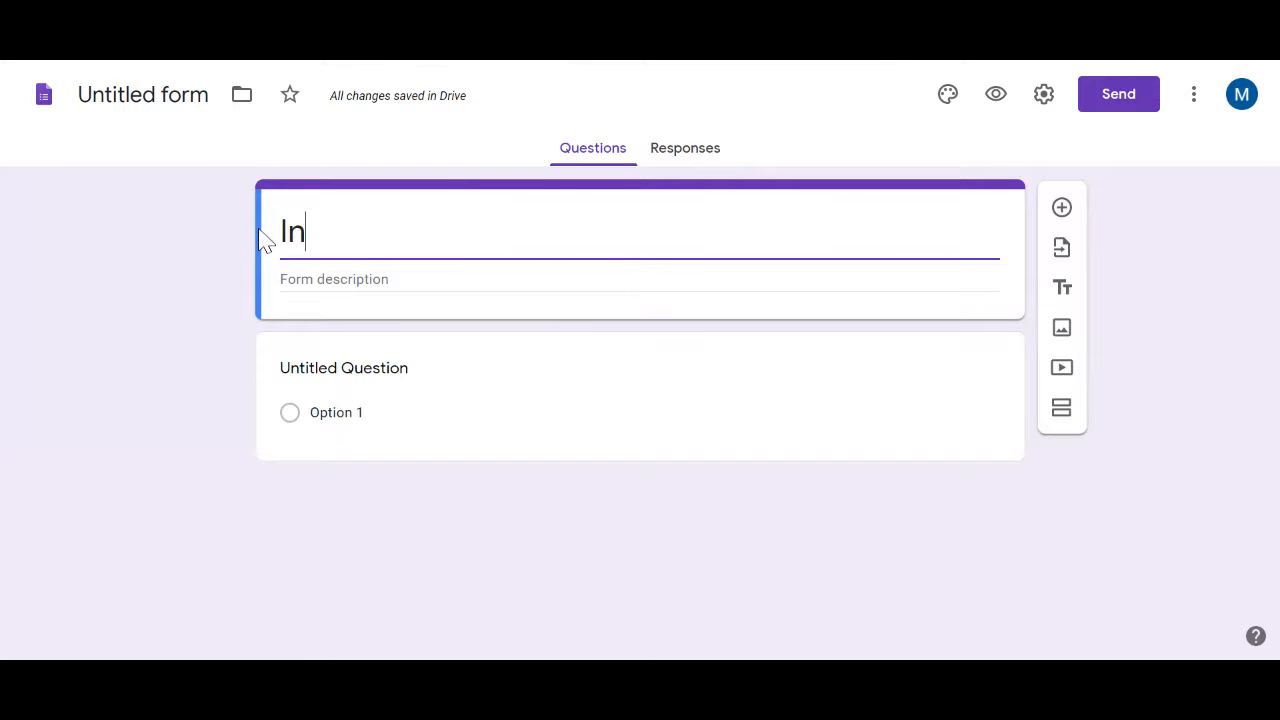
pyautogui.write('formed')
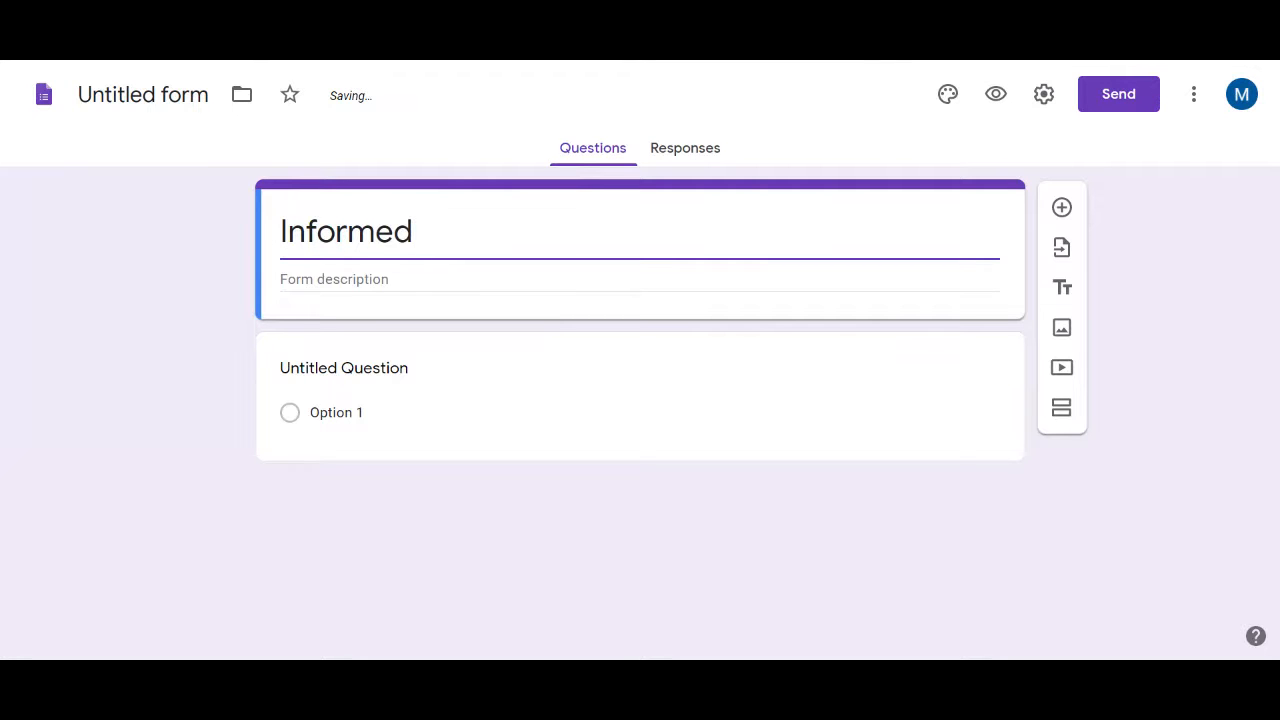
pyautogui.write(' Consent')
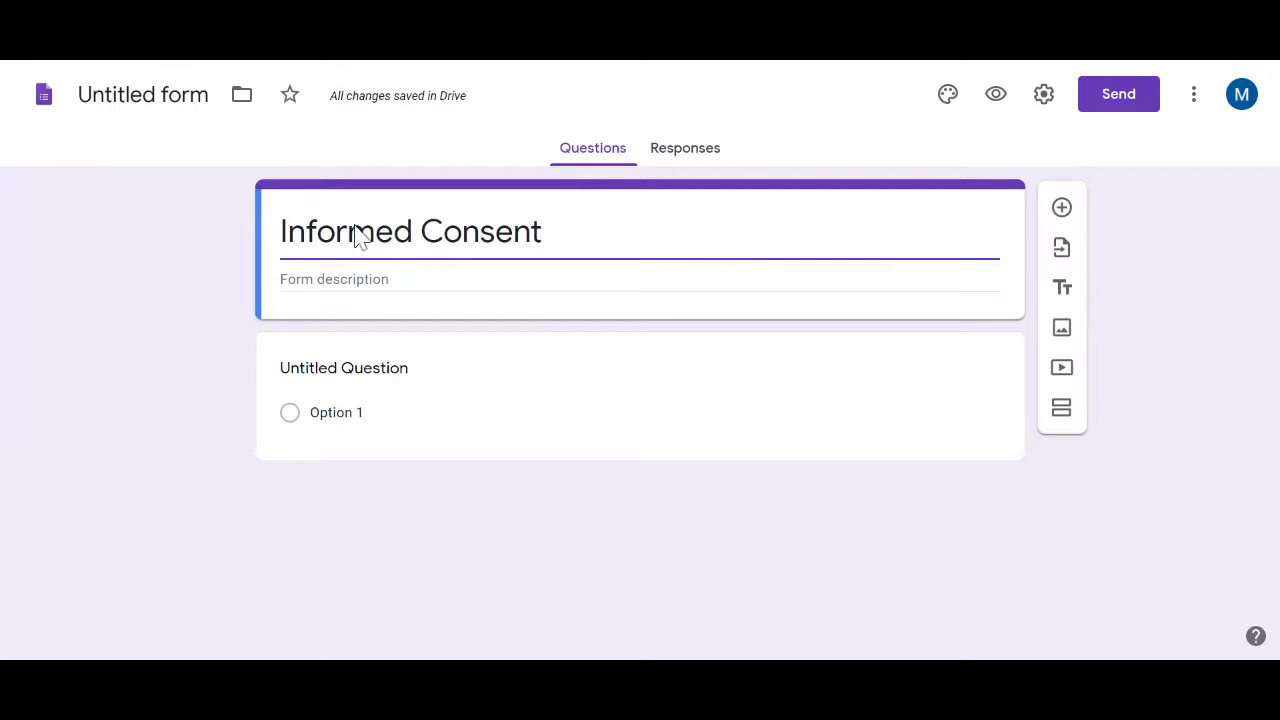
pyautogui.press('Tab')
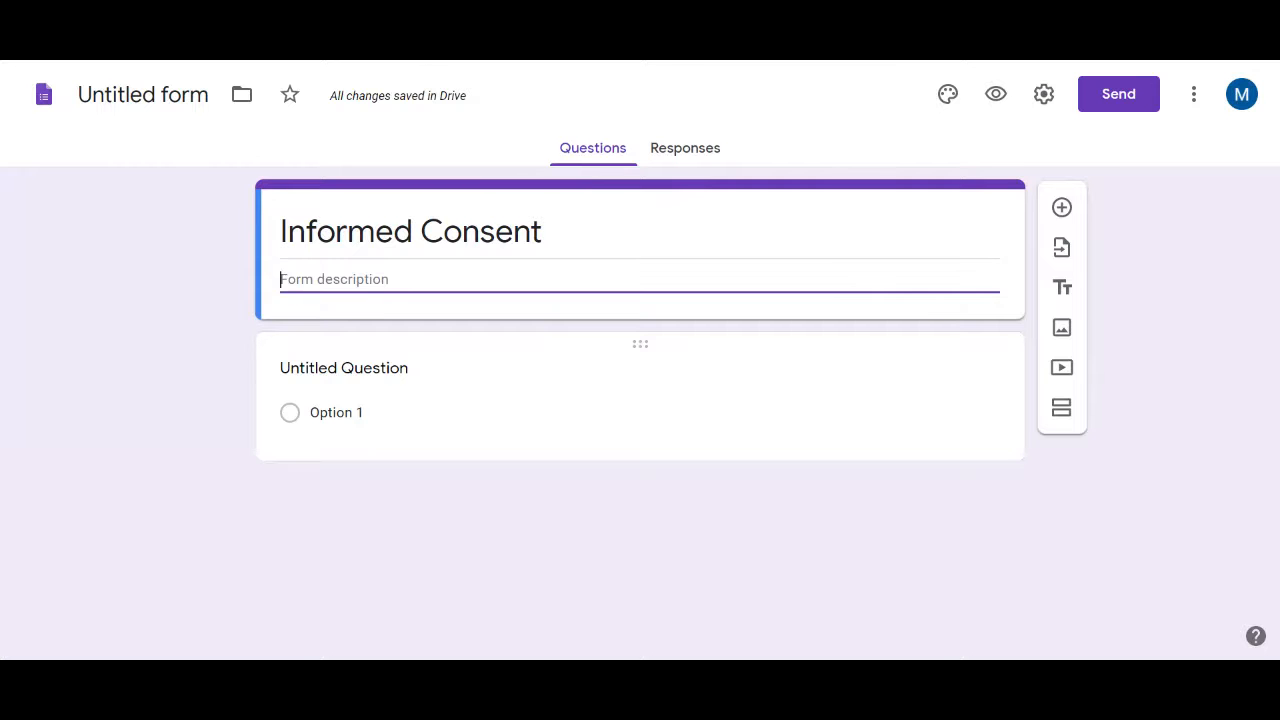
# Change the first question under Informed Consent to Short answer and select its Untitled Question title
pyautogui.press('Tab')
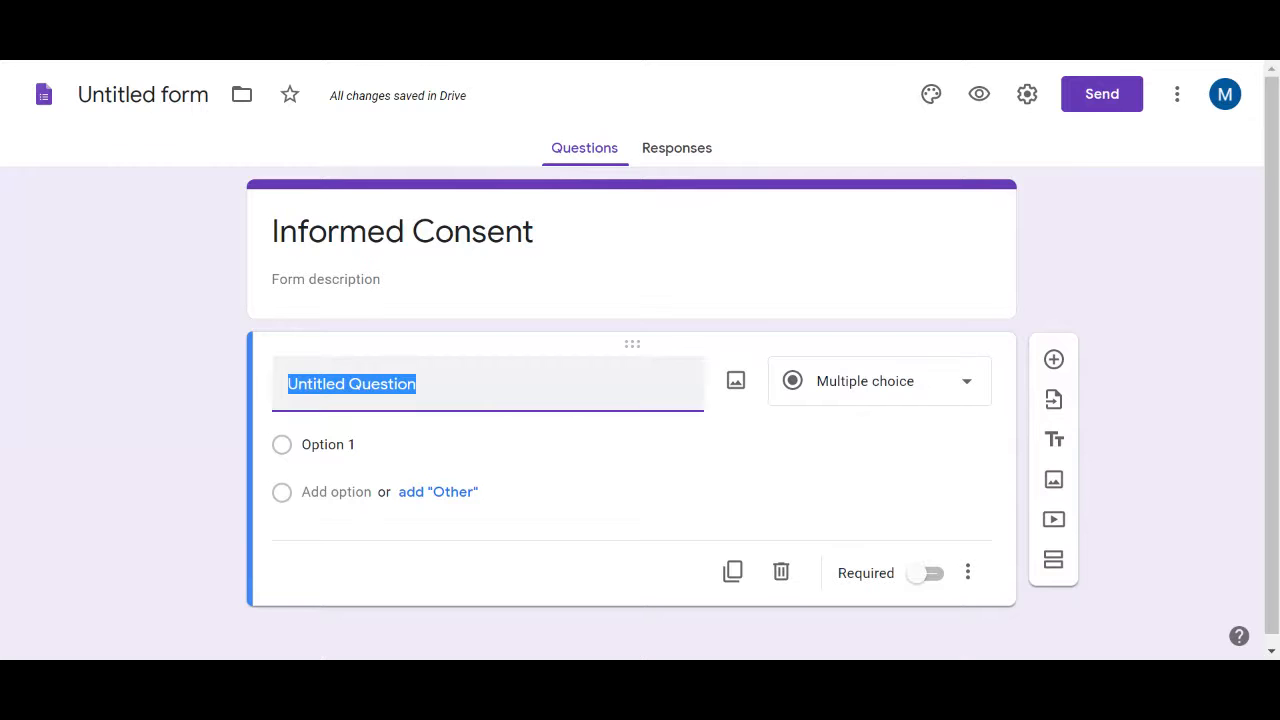
pyautogui.click(845, 381)
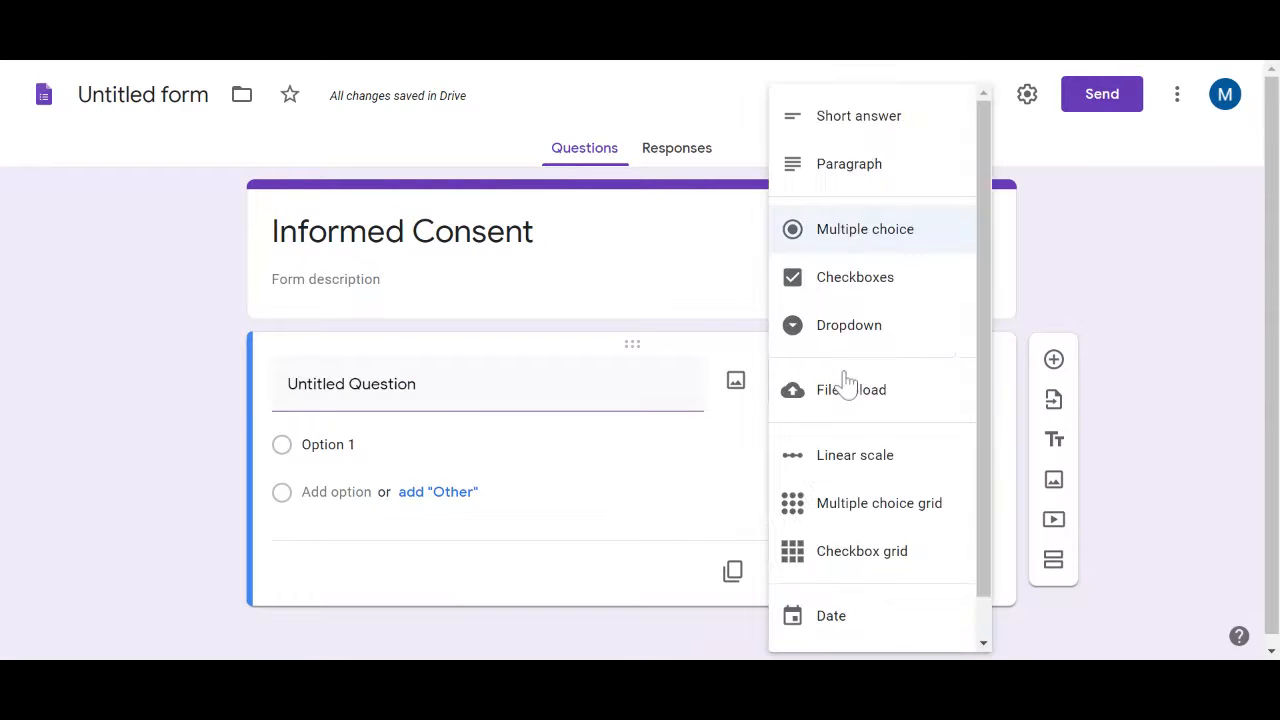
pyautogui.click(858, 130)
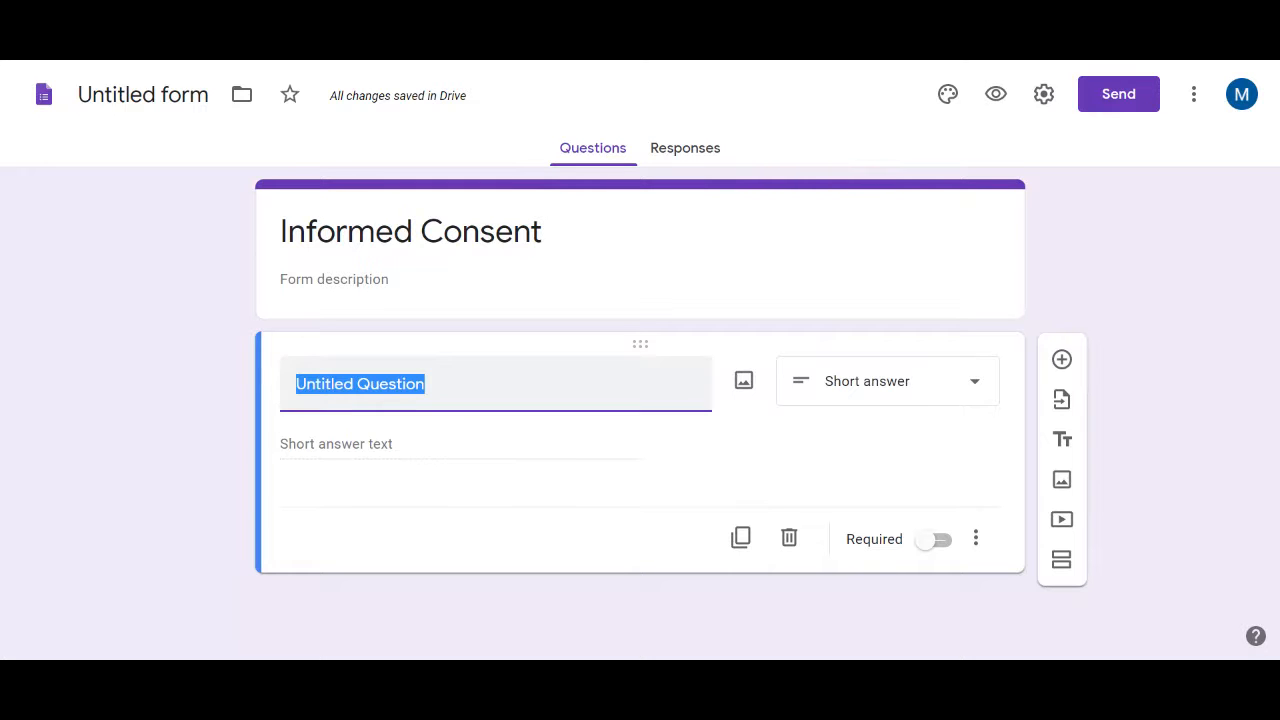
pyautogui.click(340, 452)
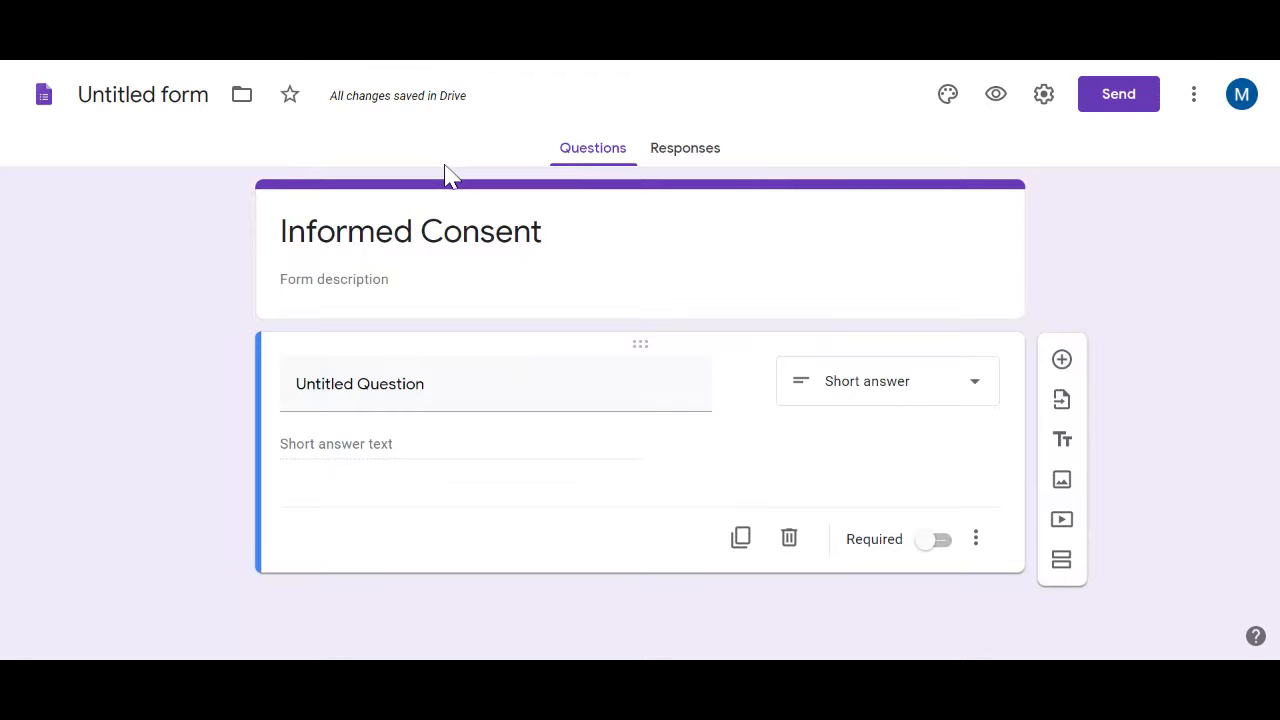
pyautogui.click(415, 385)
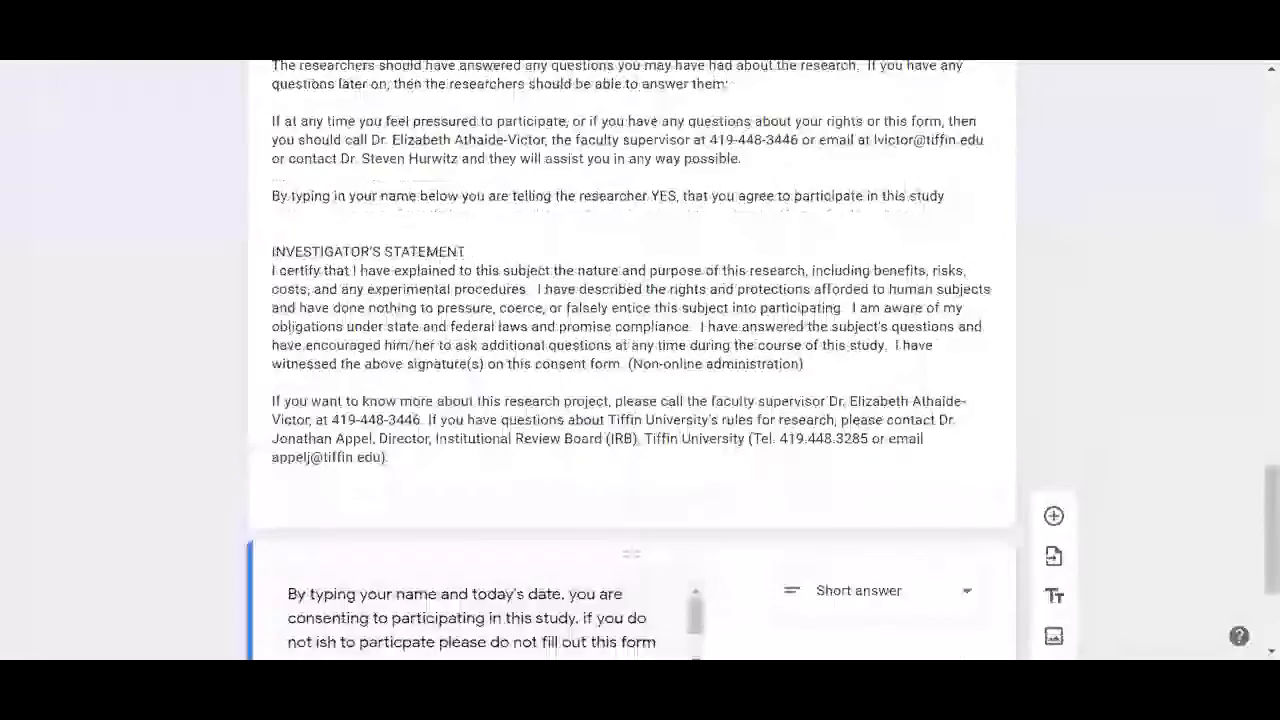
# Check the consent text in the description and the question asking for name and today's date
pyautogui.scroll(10, 640, 360)
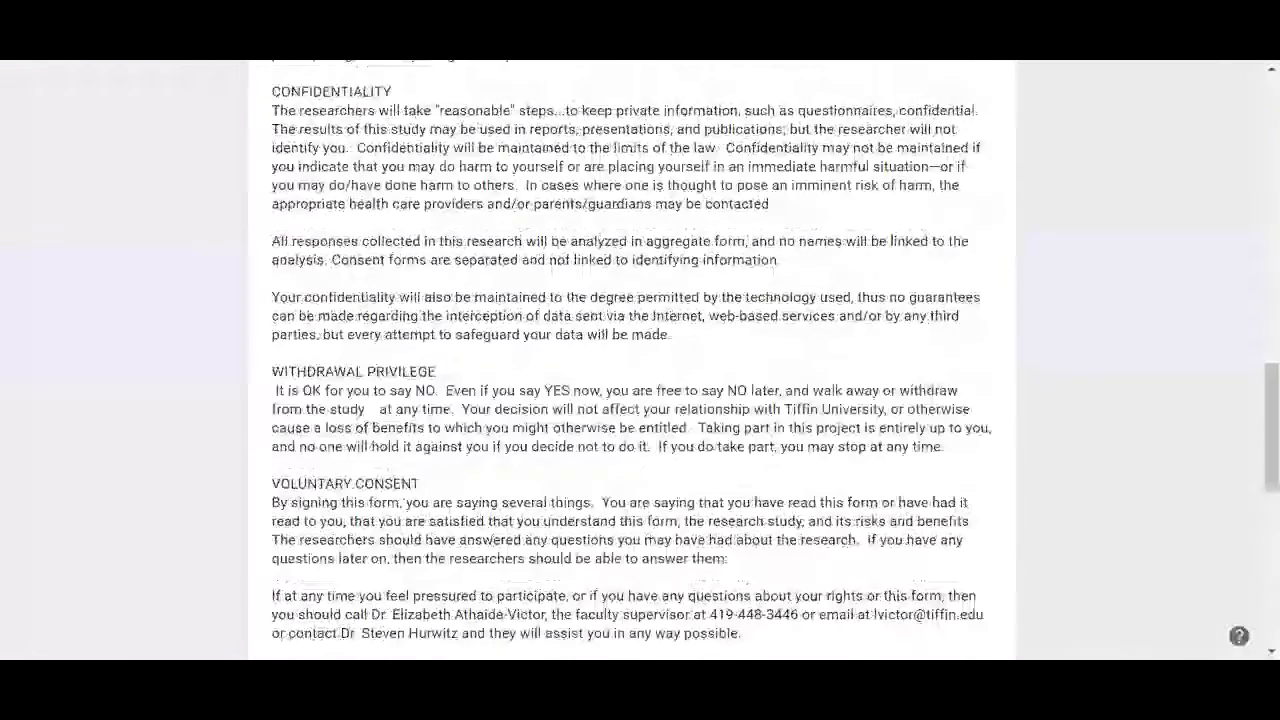
pyautogui.scroll(10, 640, 360)
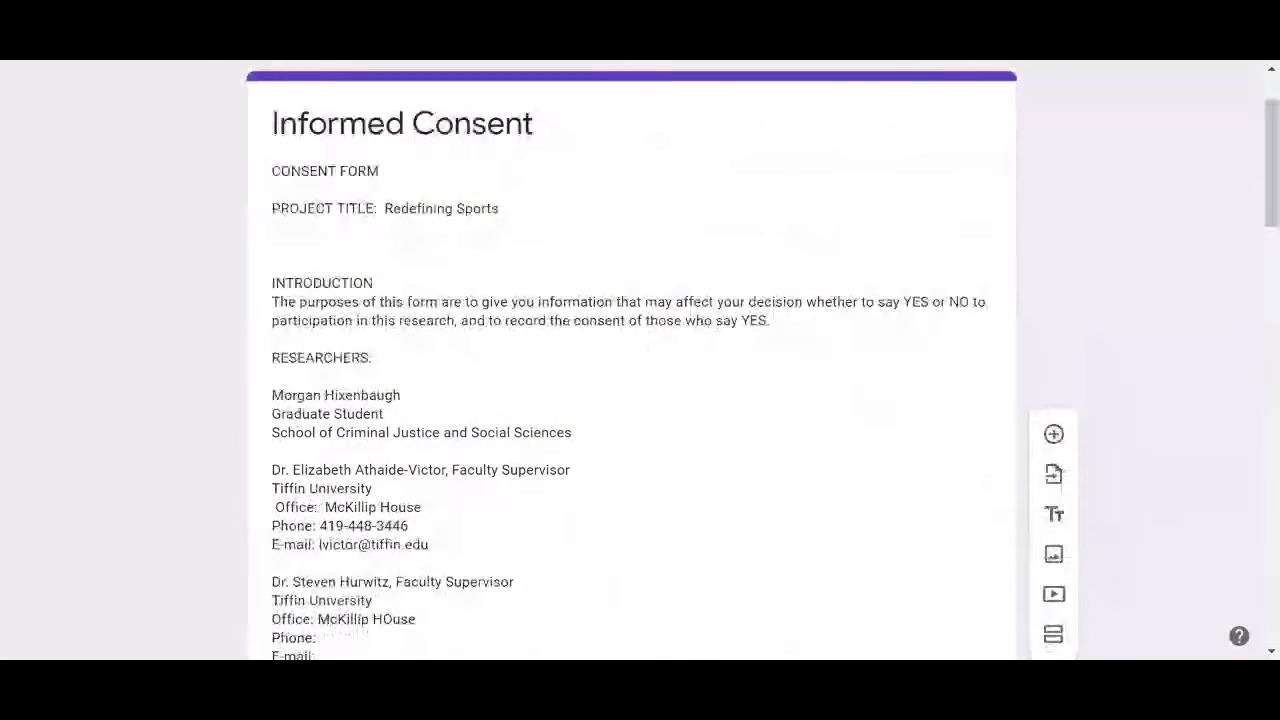
pyautogui.scroll(-5, 640, 360)
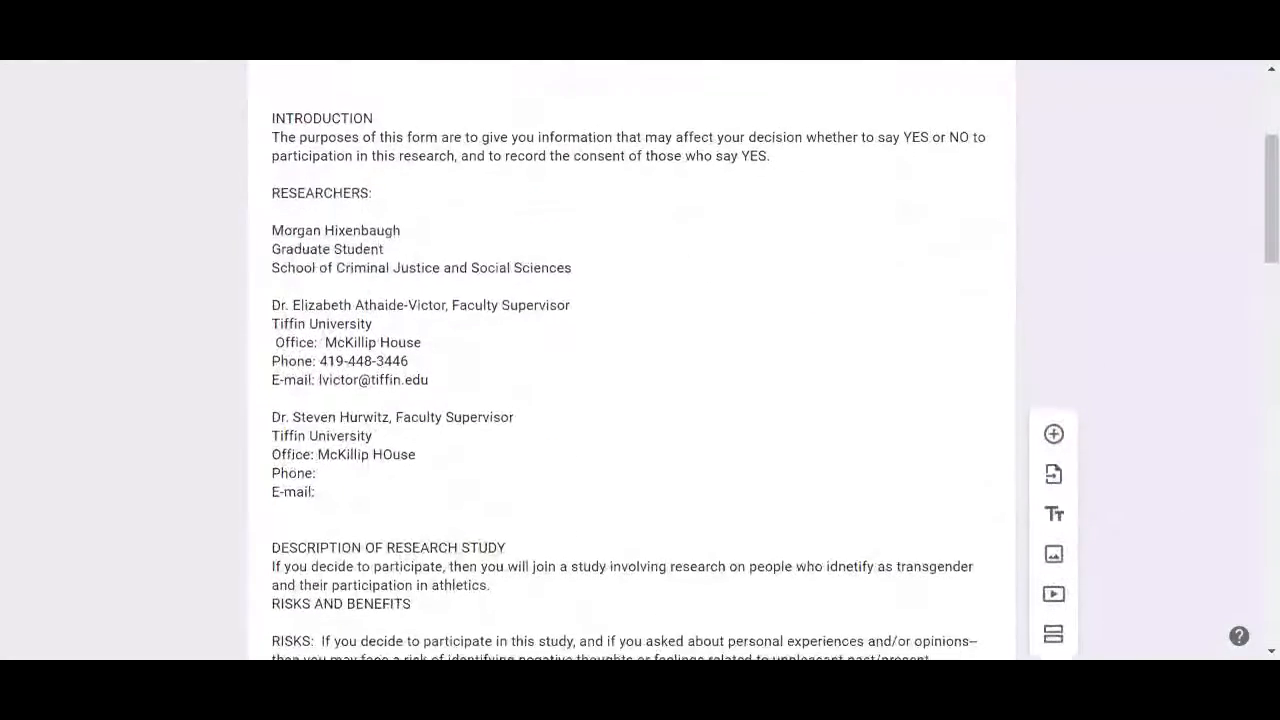
pyautogui.scroll(-5, 640, 360)
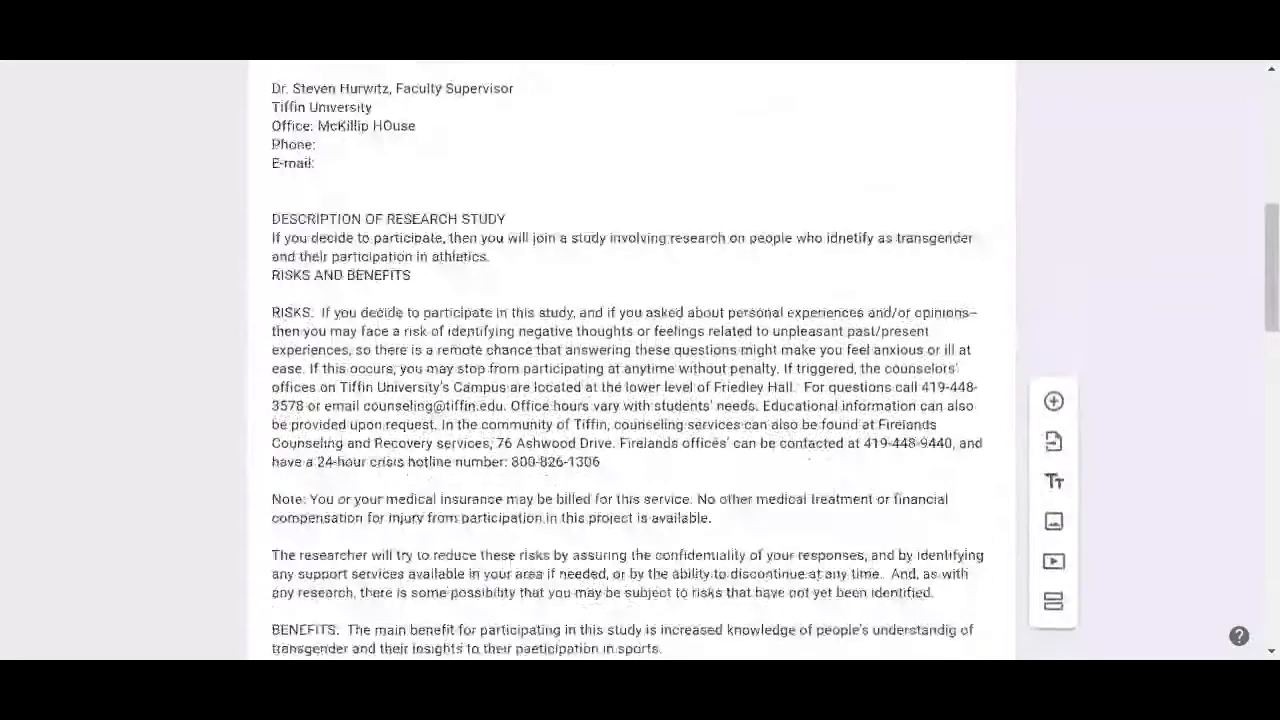
pyautogui.scroll(-5, 640, 360)
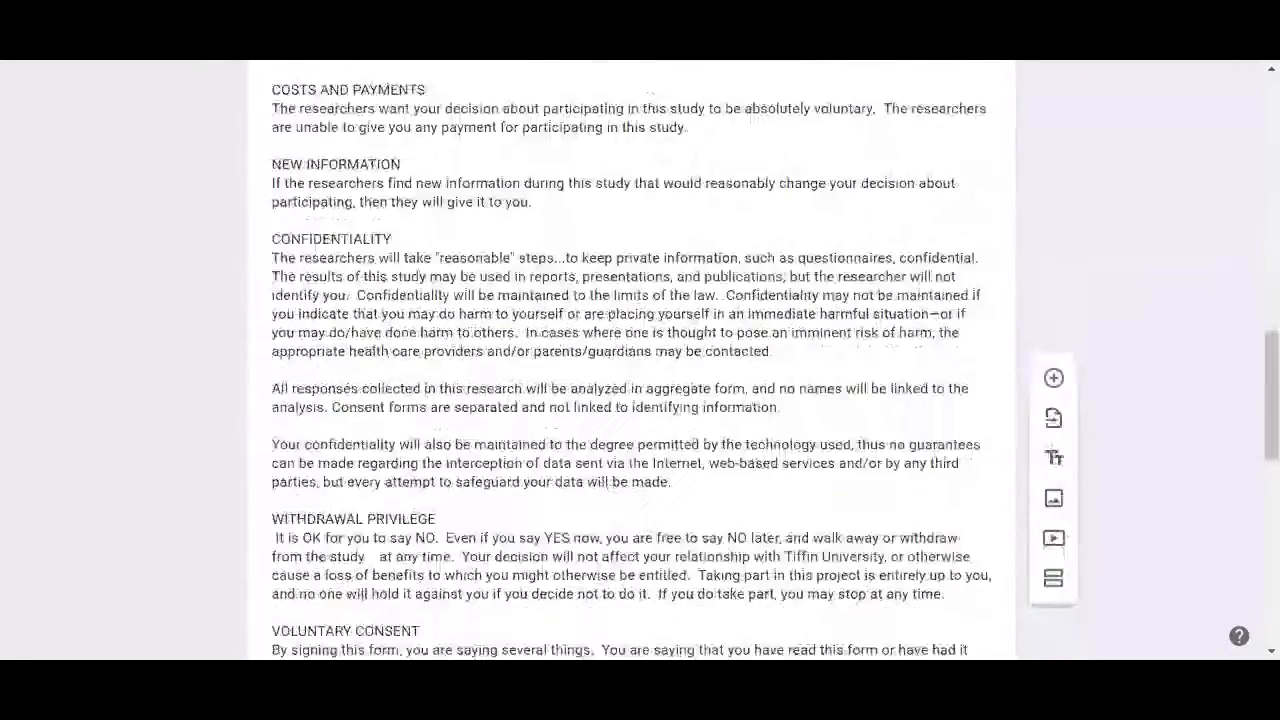
pyautogui.scroll(-6, 640, 360)
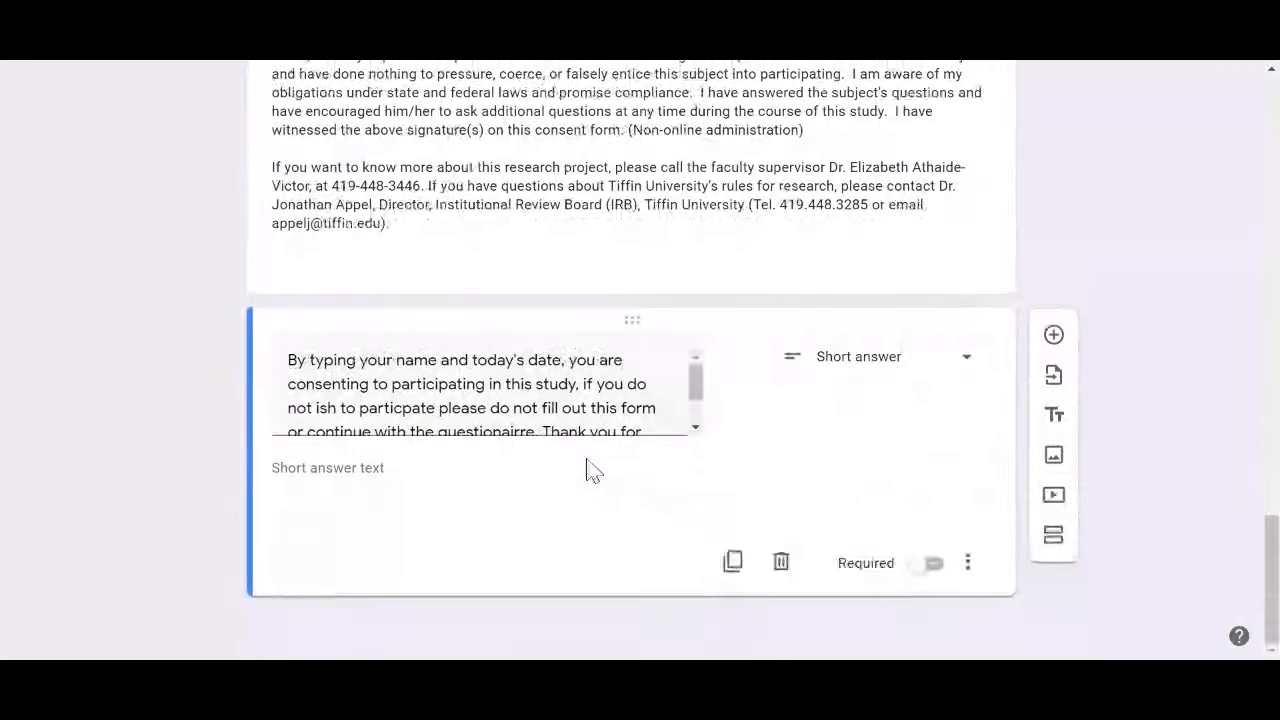
pyautogui.click(697, 408)
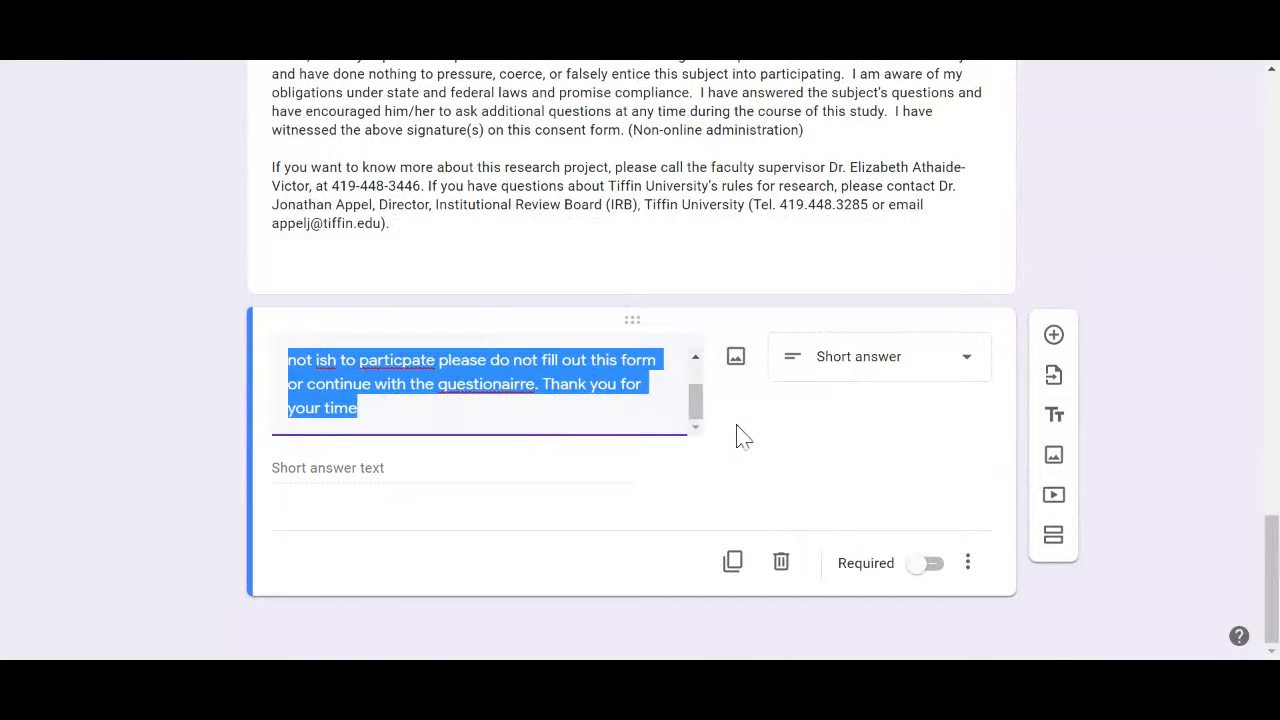
pyautogui.click(738, 427)
pyautogui.click(697, 407)
pyautogui.moveTo(700, 418); pyautogui.dragTo(700, 398)
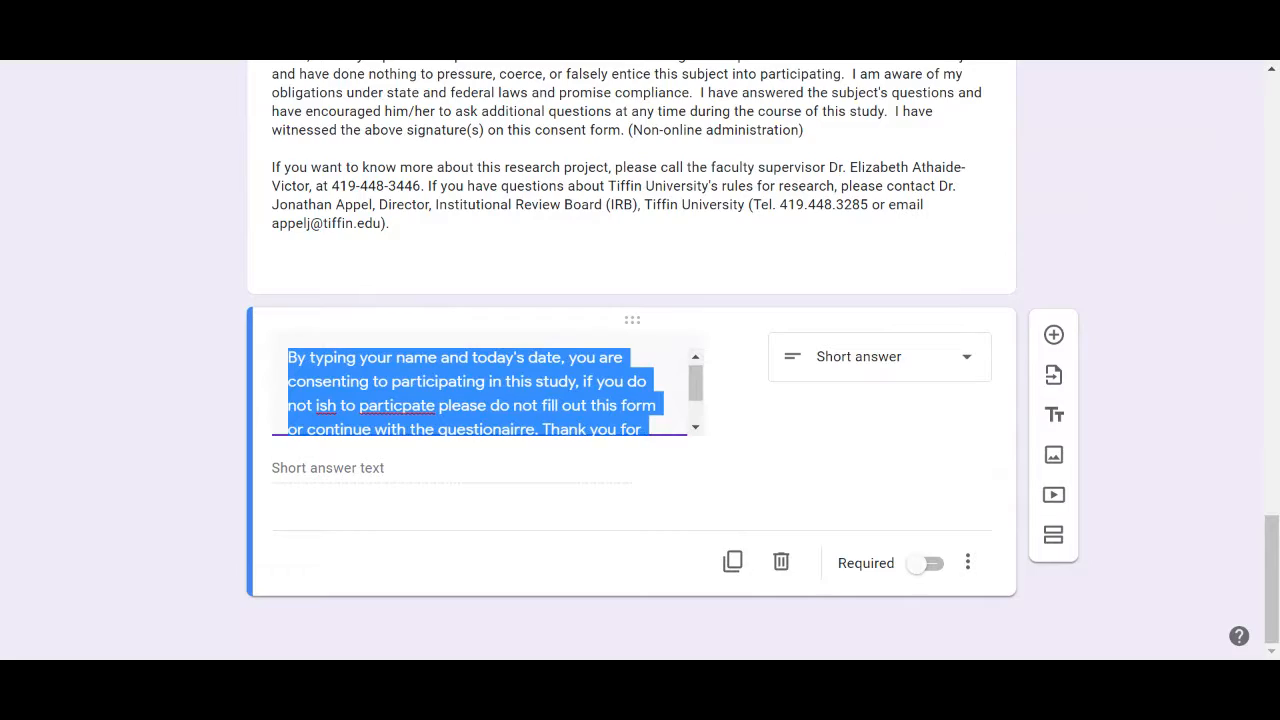
pyautogui.scroll(10, 640, 350)
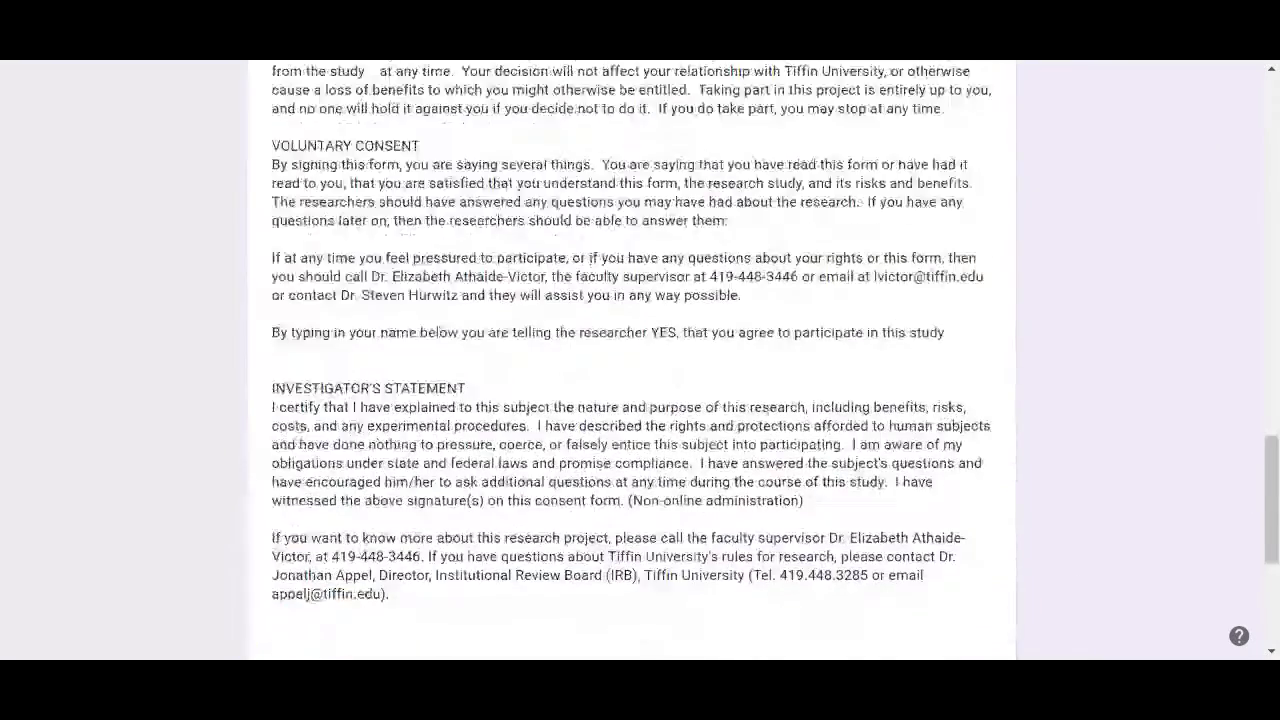
pyautogui.scroll(15, 640, 360)
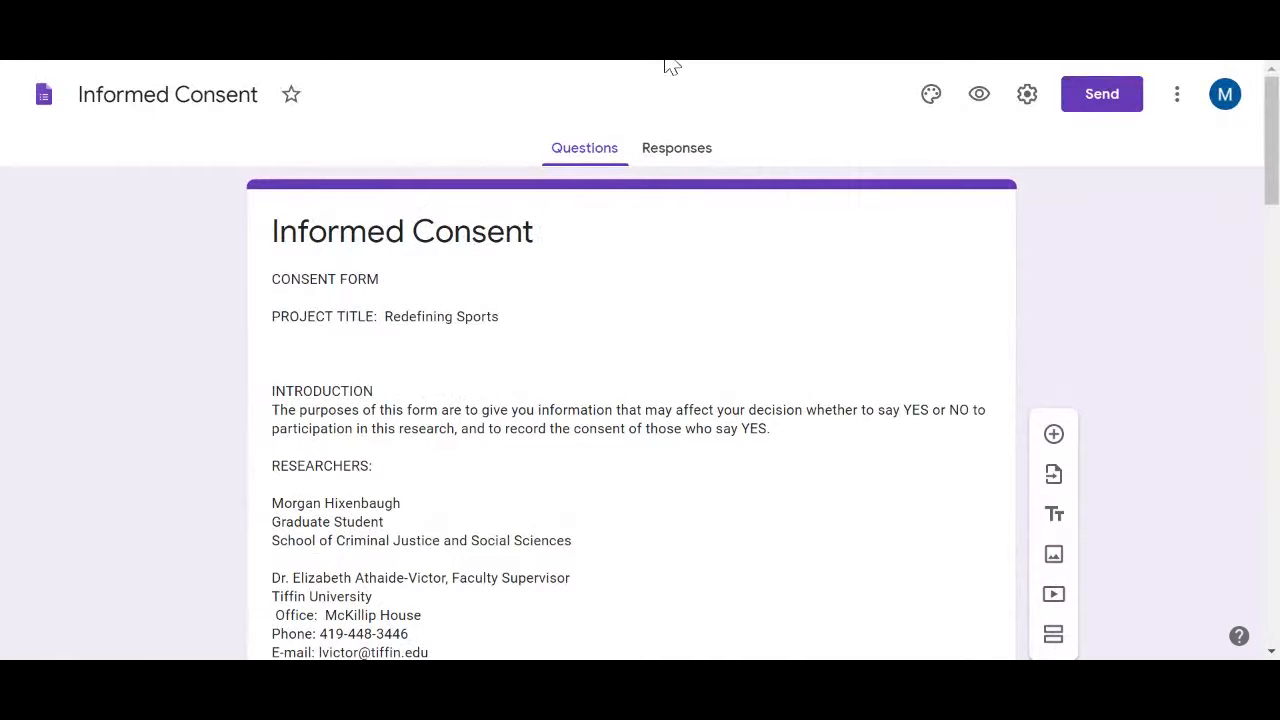
# In the form preview, type the participant's full name as the answer to the consent statement
pyautogui.click(975, 98)
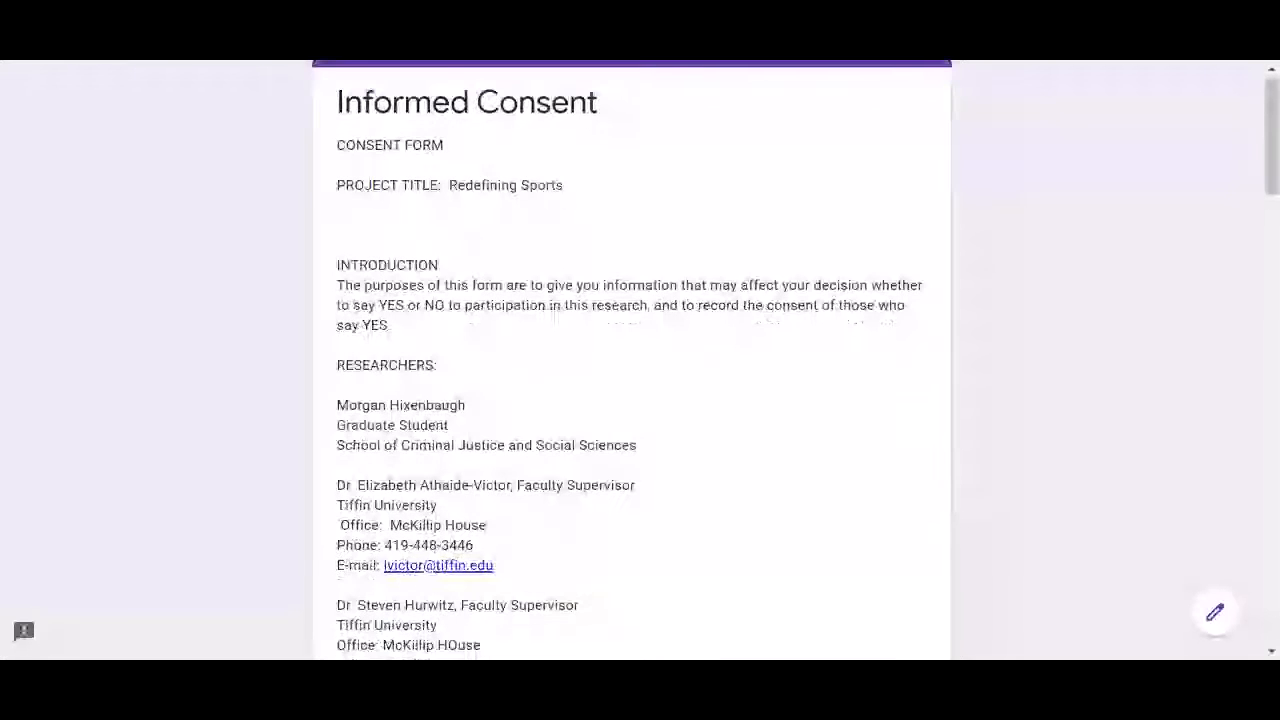
pyautogui.scroll(-4, 640, 360)
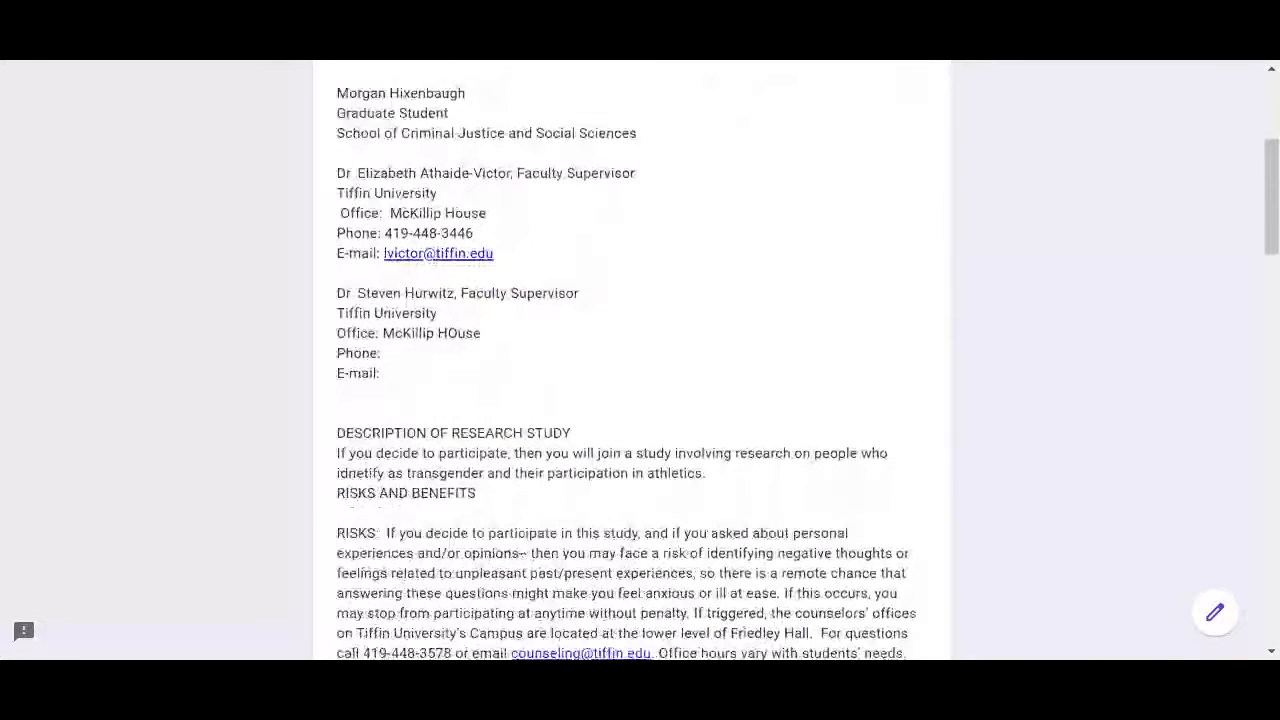
pyautogui.scroll(-6, 640, 360)
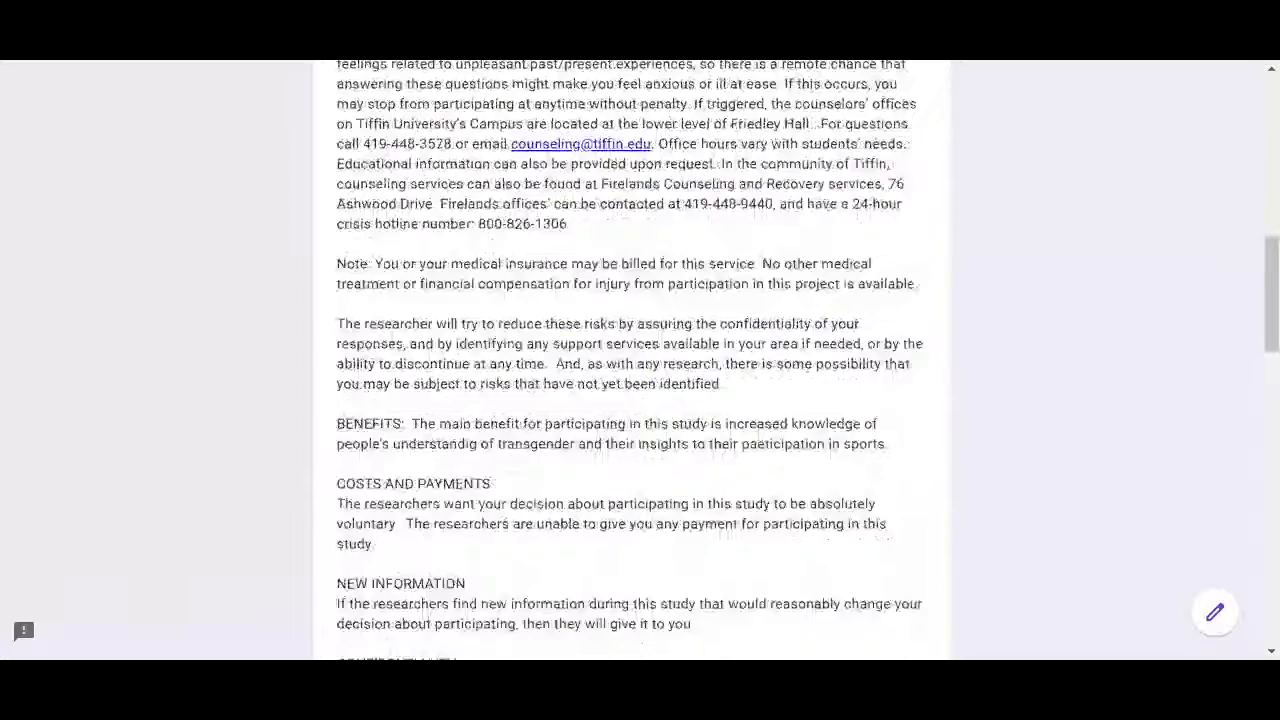
pyautogui.scroll(-8, 640, 360)
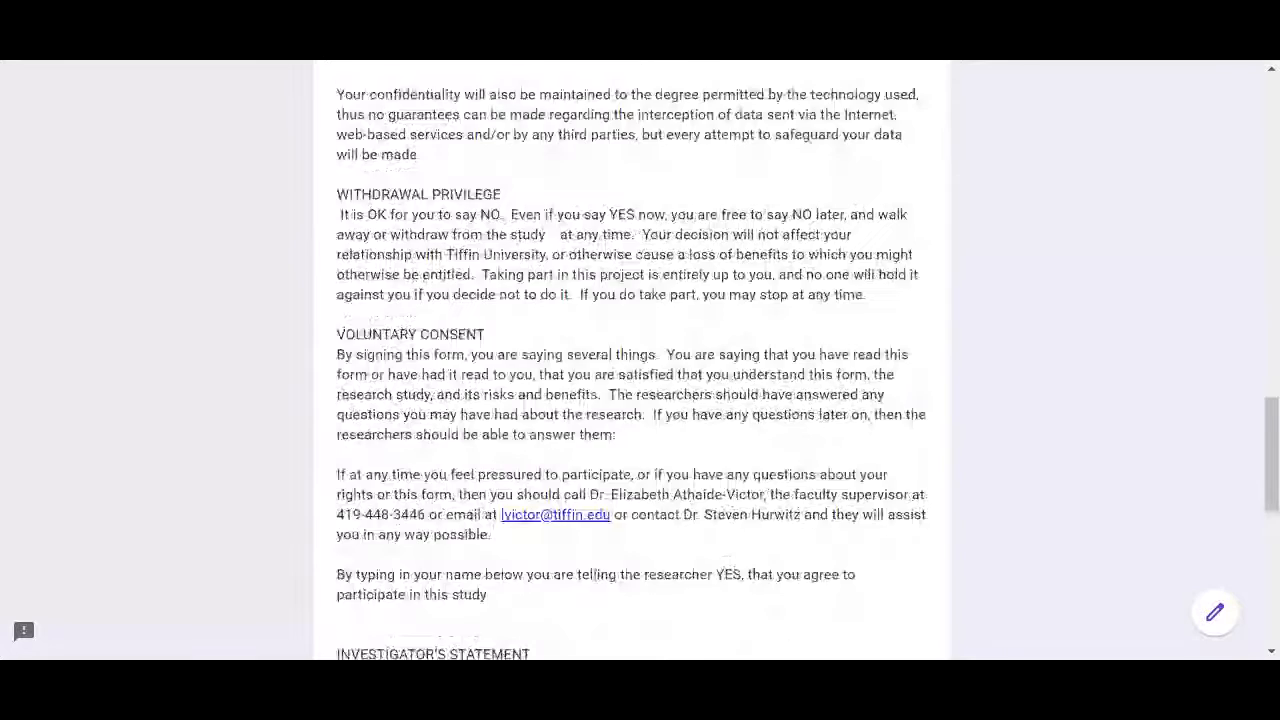
pyautogui.scroll(-5, 640, 360)
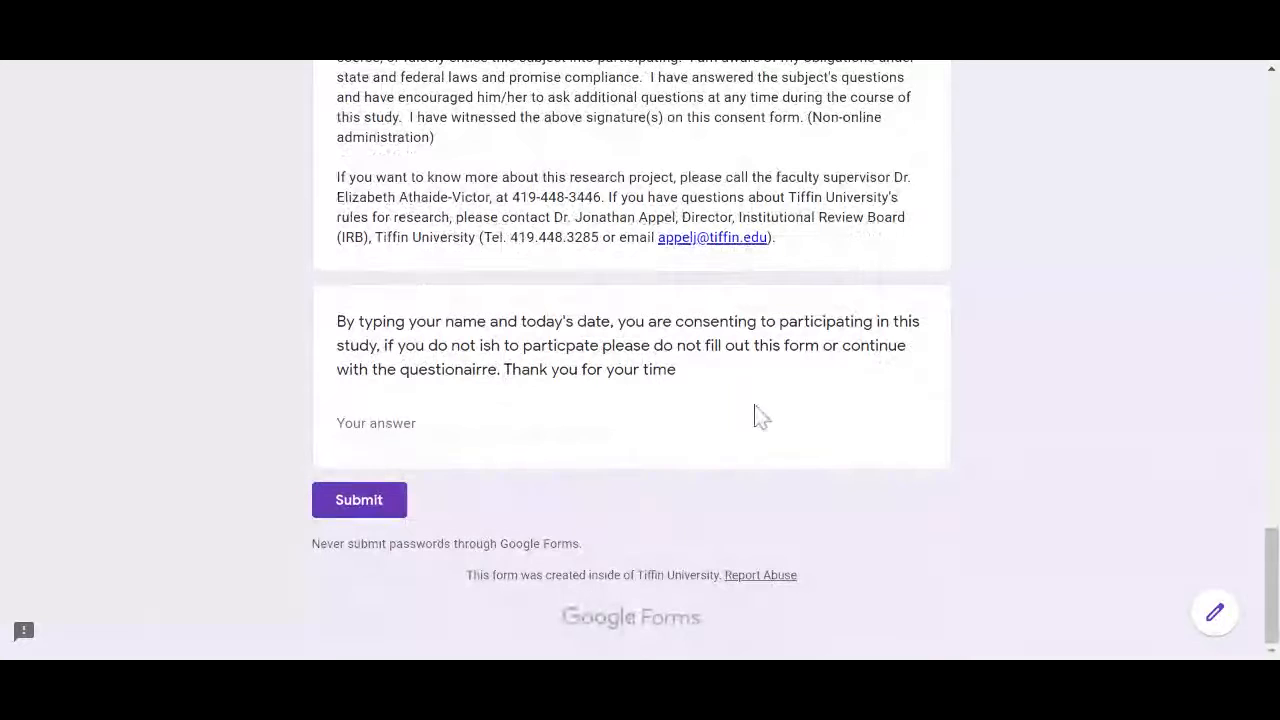
pyautogui.click(480, 421)
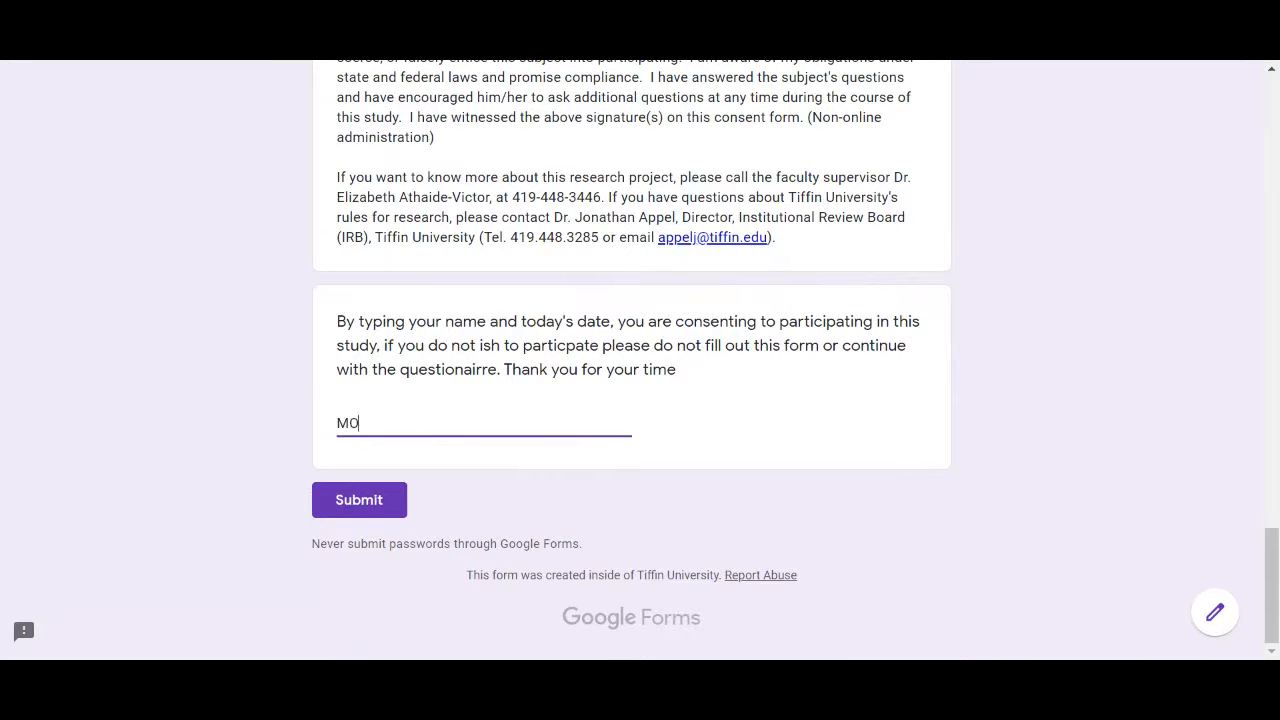
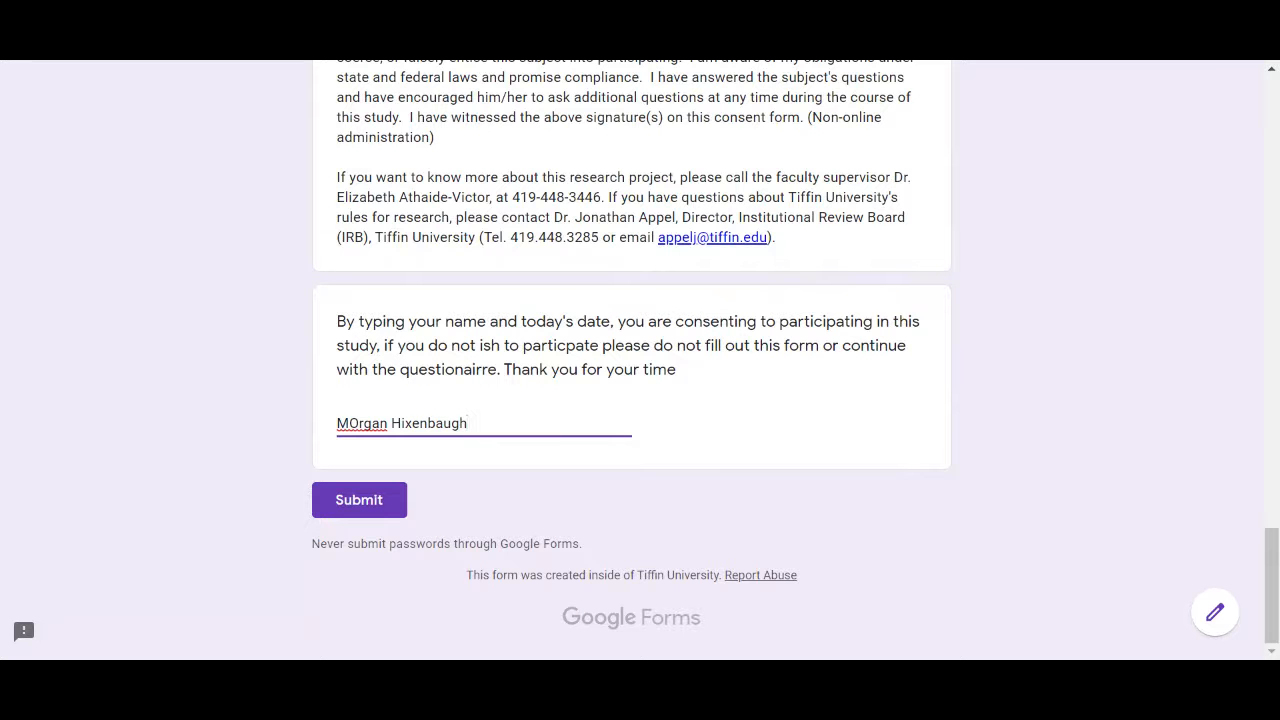
pyautogui.moveTo(1273, 571); pyautogui.dragTo(1271, 115)
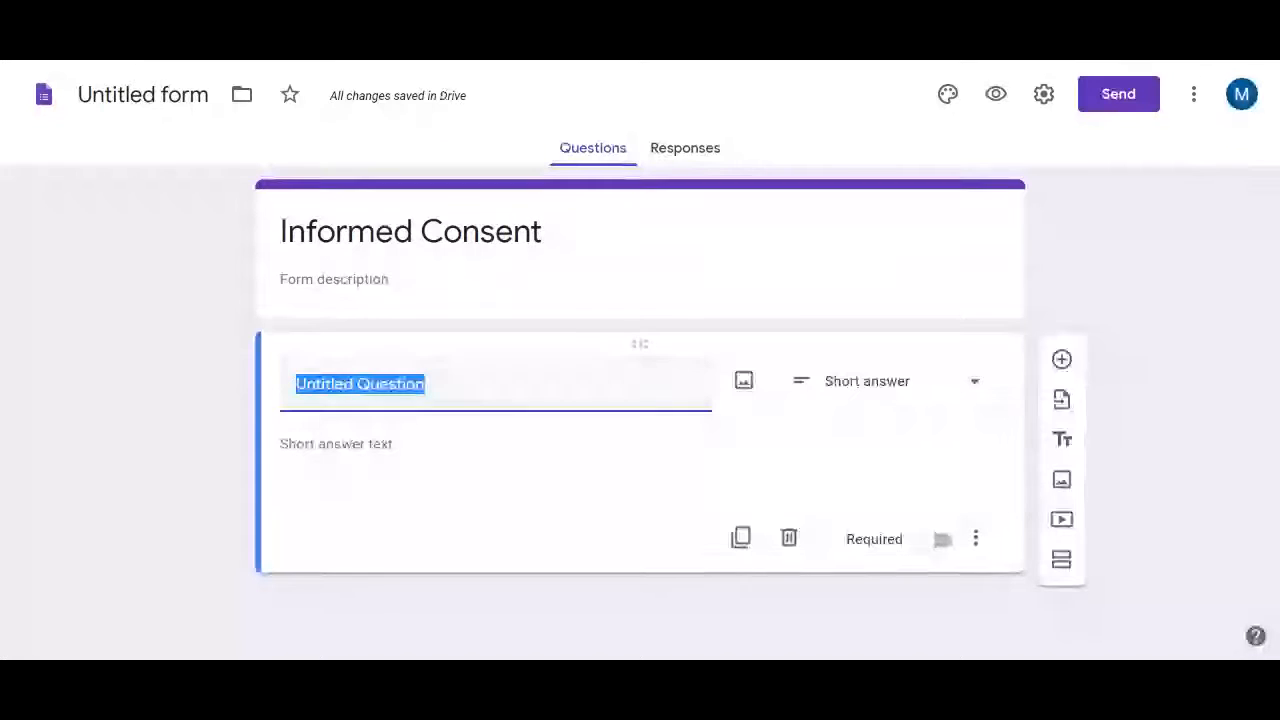
# Delete the 'Informed Consent' title, leaving the form untitled
pyautogui.click(411, 232)
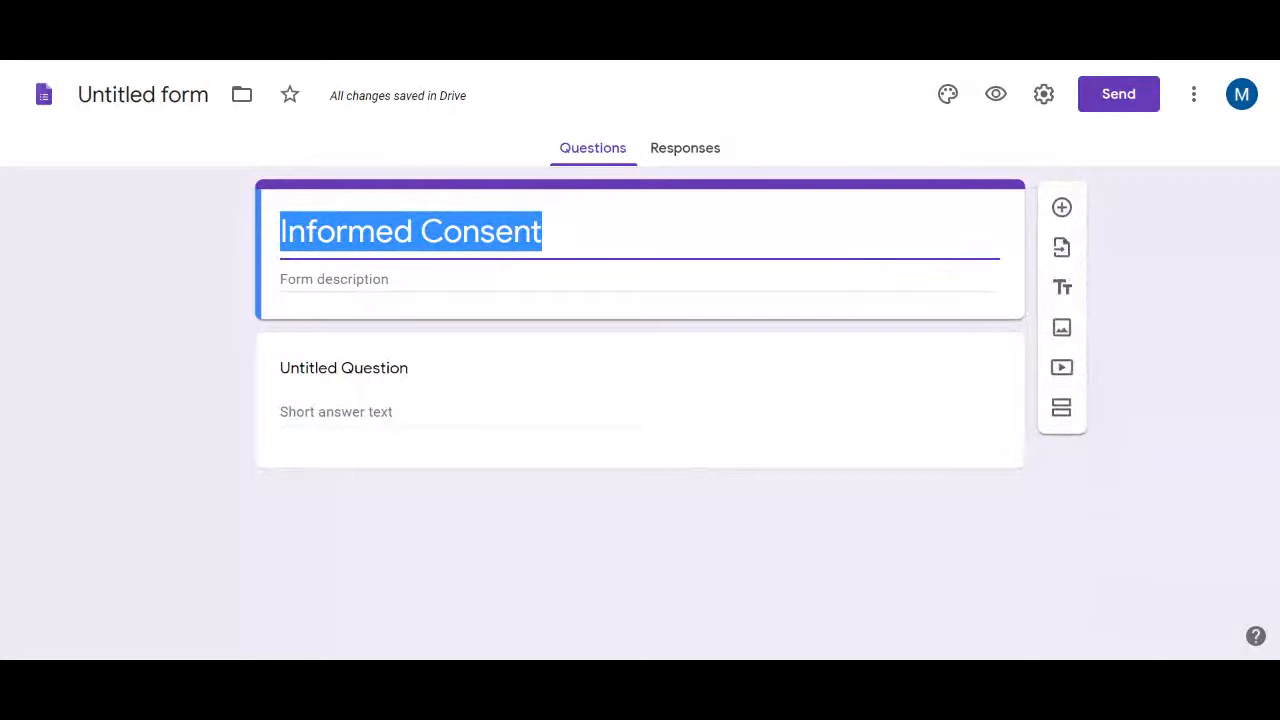
pyautogui.press('BackSpace')
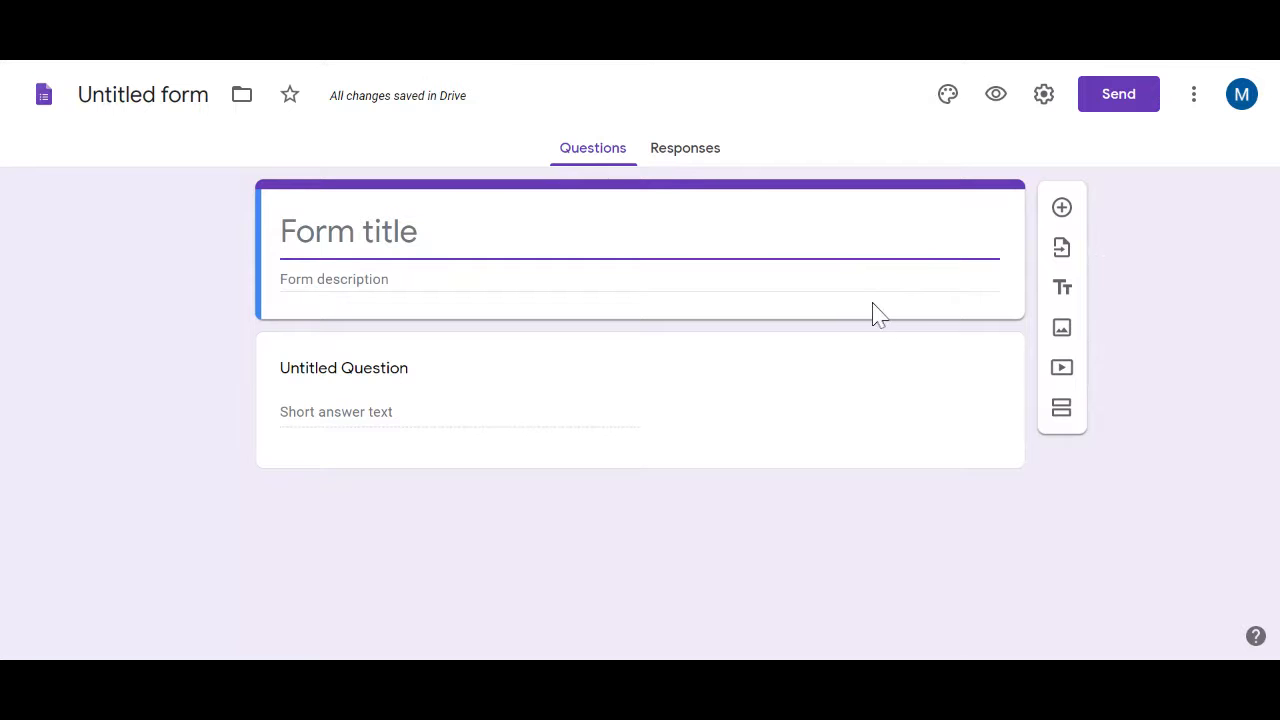
# Add a new section after the first question
pyautogui.click(1059, 415)
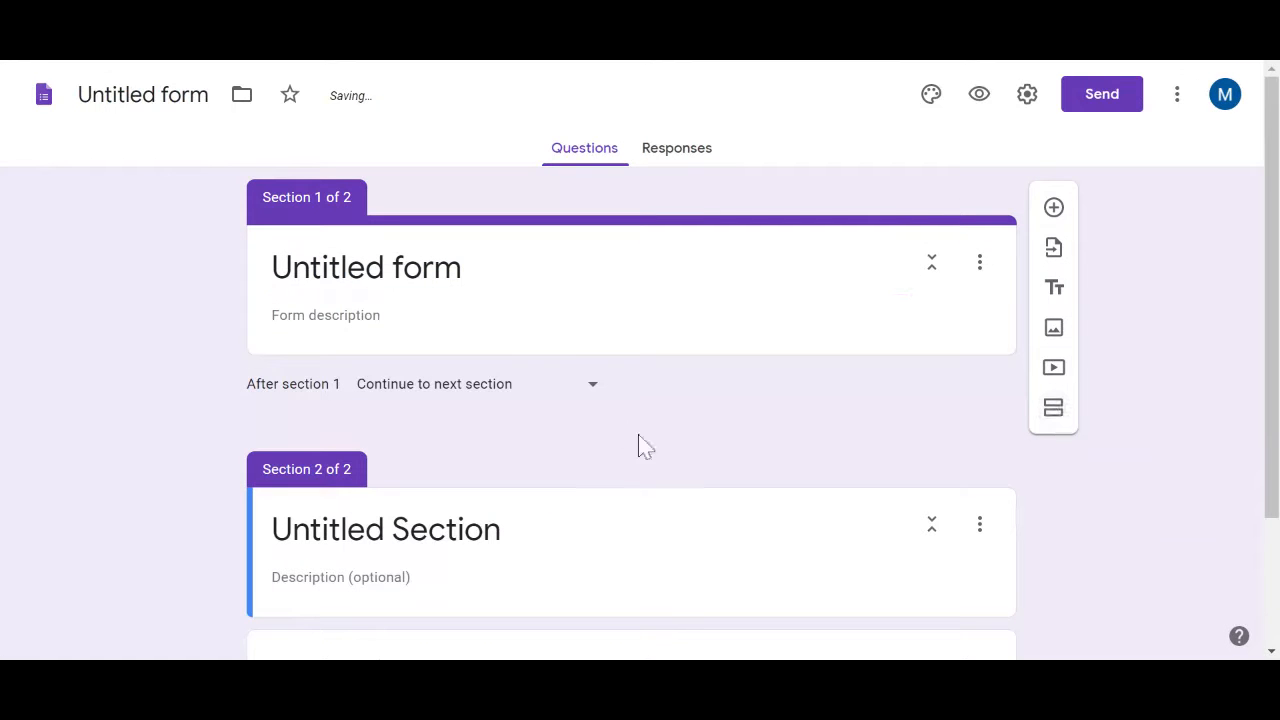
pyautogui.scroll(-1, 588, 400)
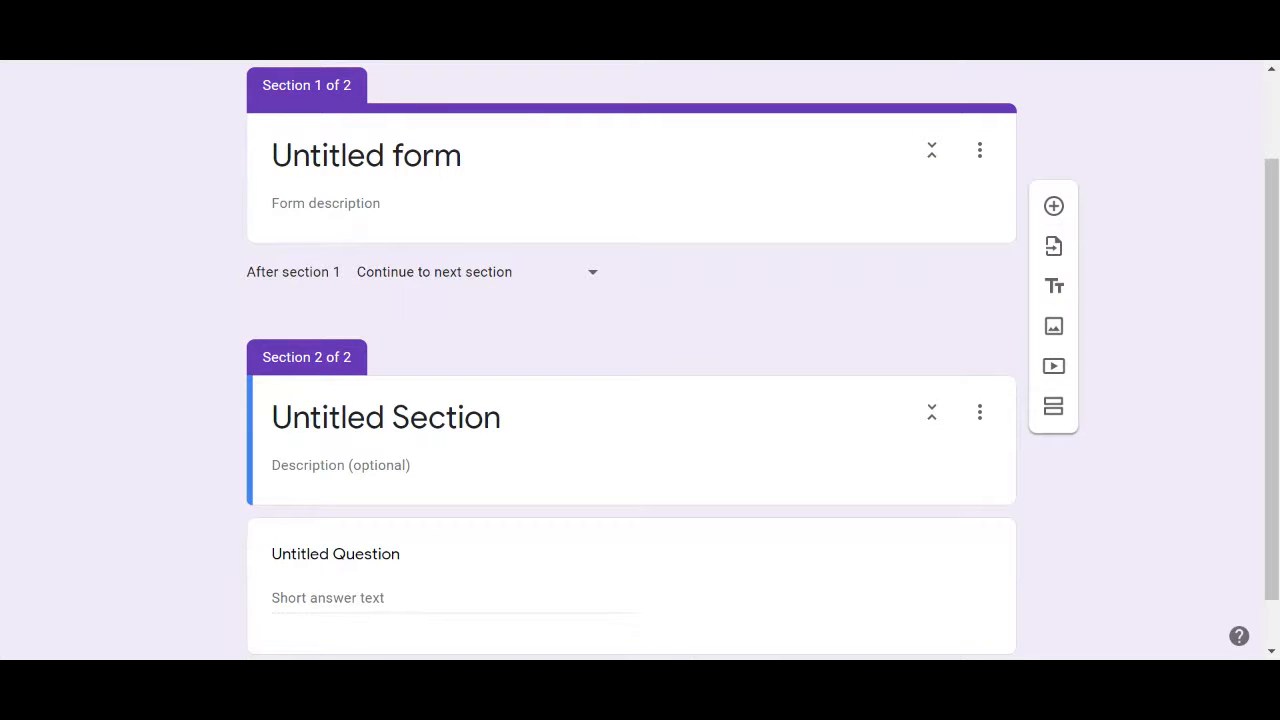
pyautogui.scroll(-1, 630, 360)
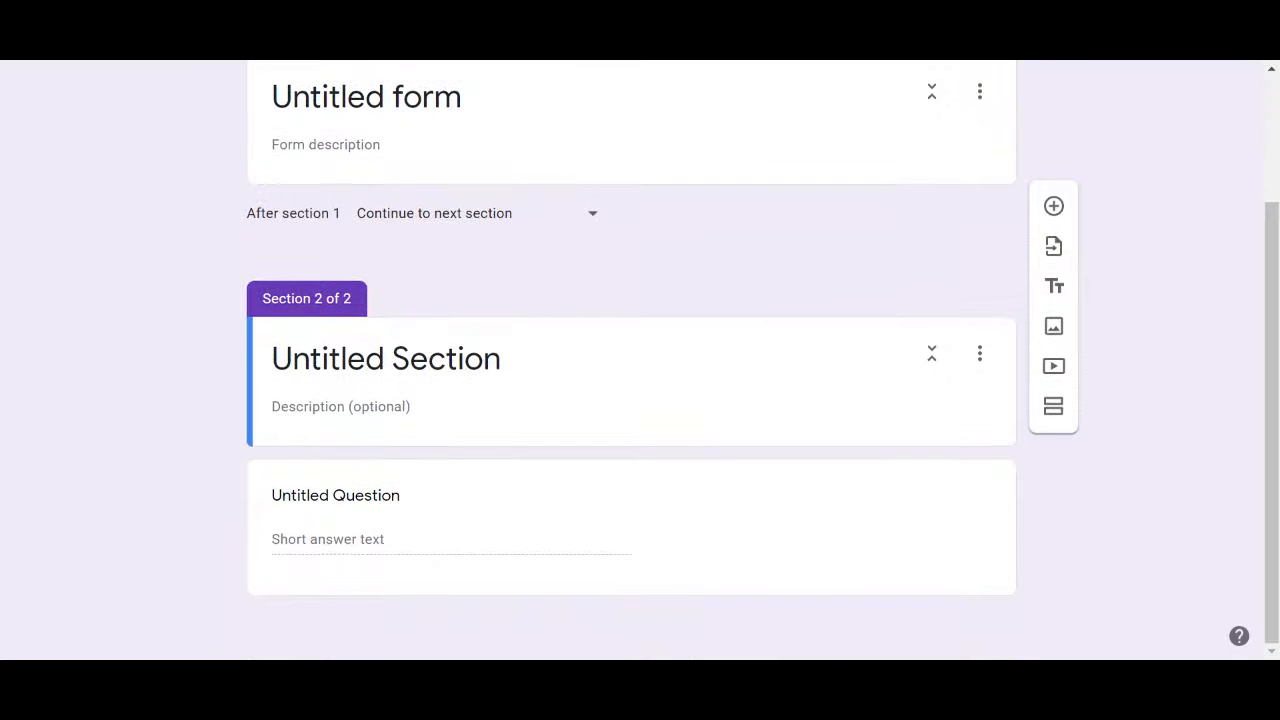
pyautogui.scroll(1, 749, 240)
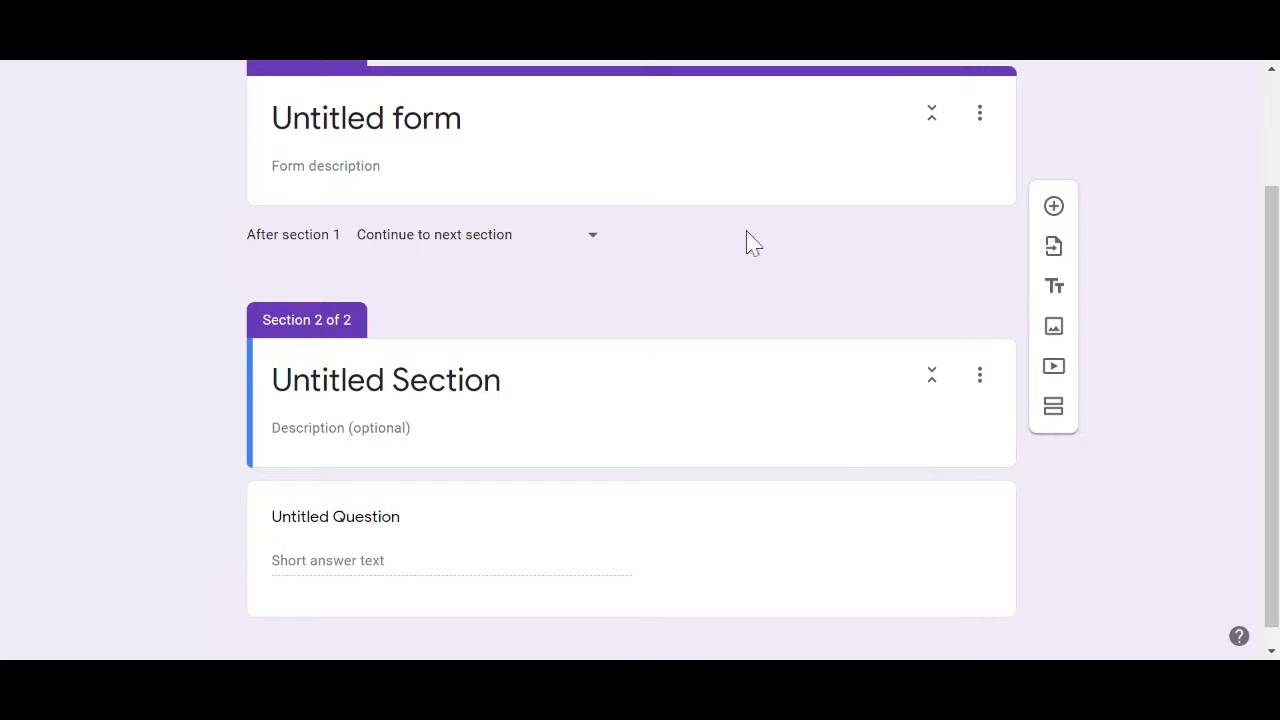
# Rename the new section to 'Demographics'
pyautogui.click(357, 395)
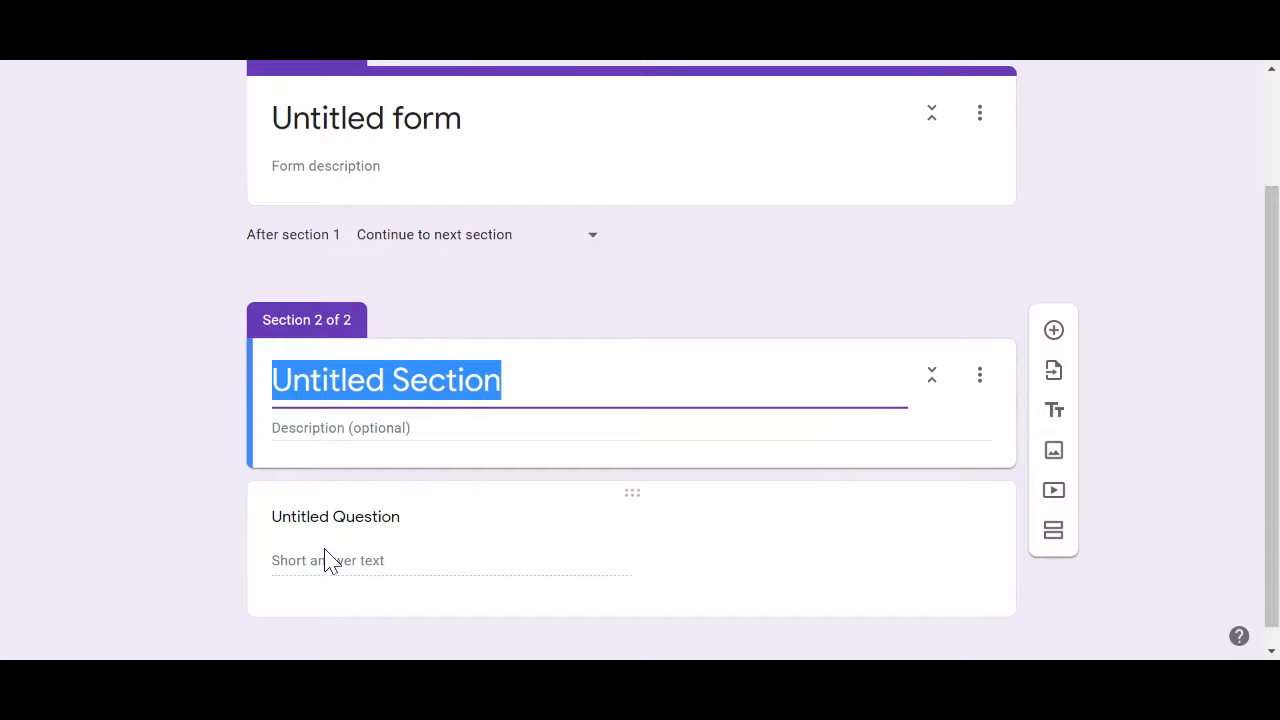
pyautogui.click(324, 575)
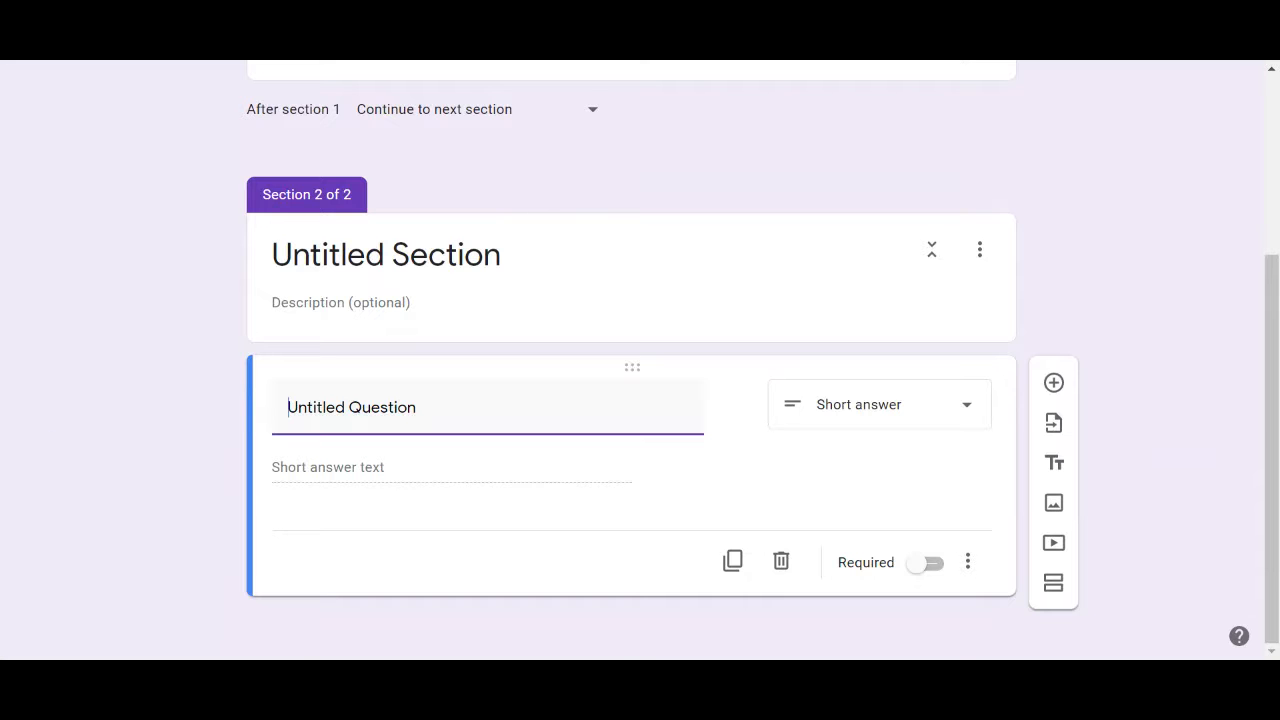
pyautogui.click(354, 256)
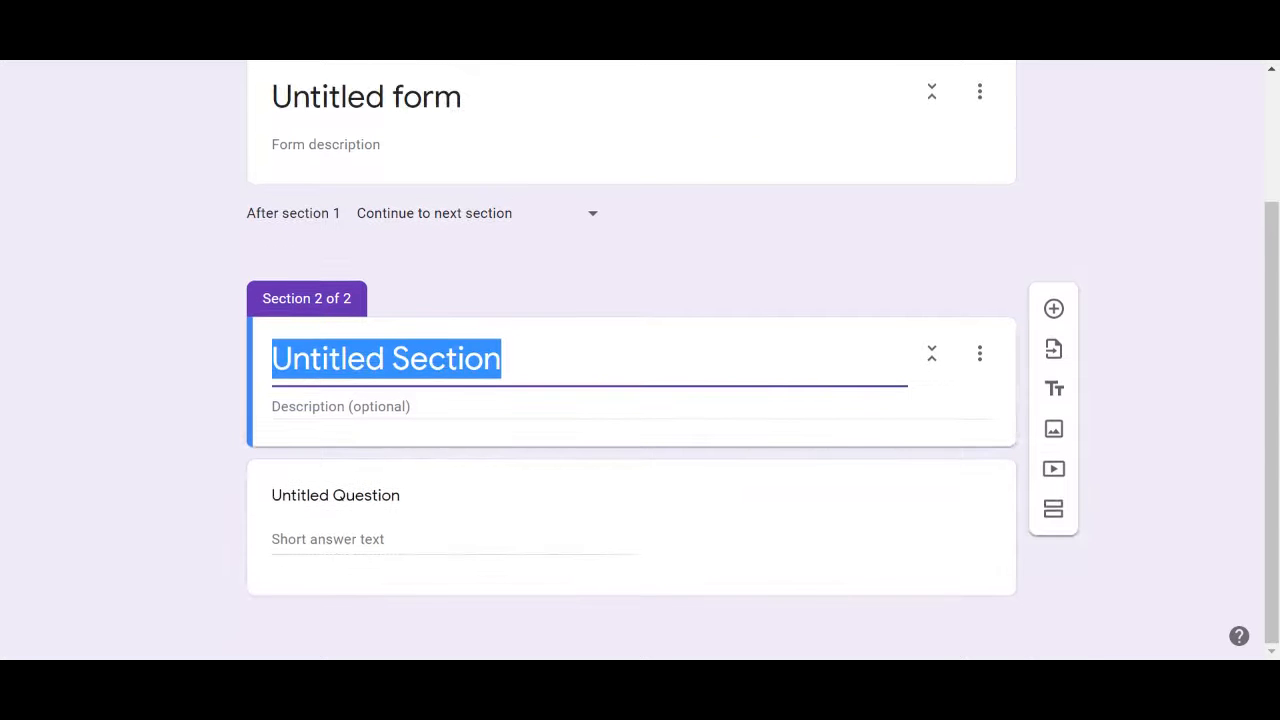
pyautogui.write('Demopg')
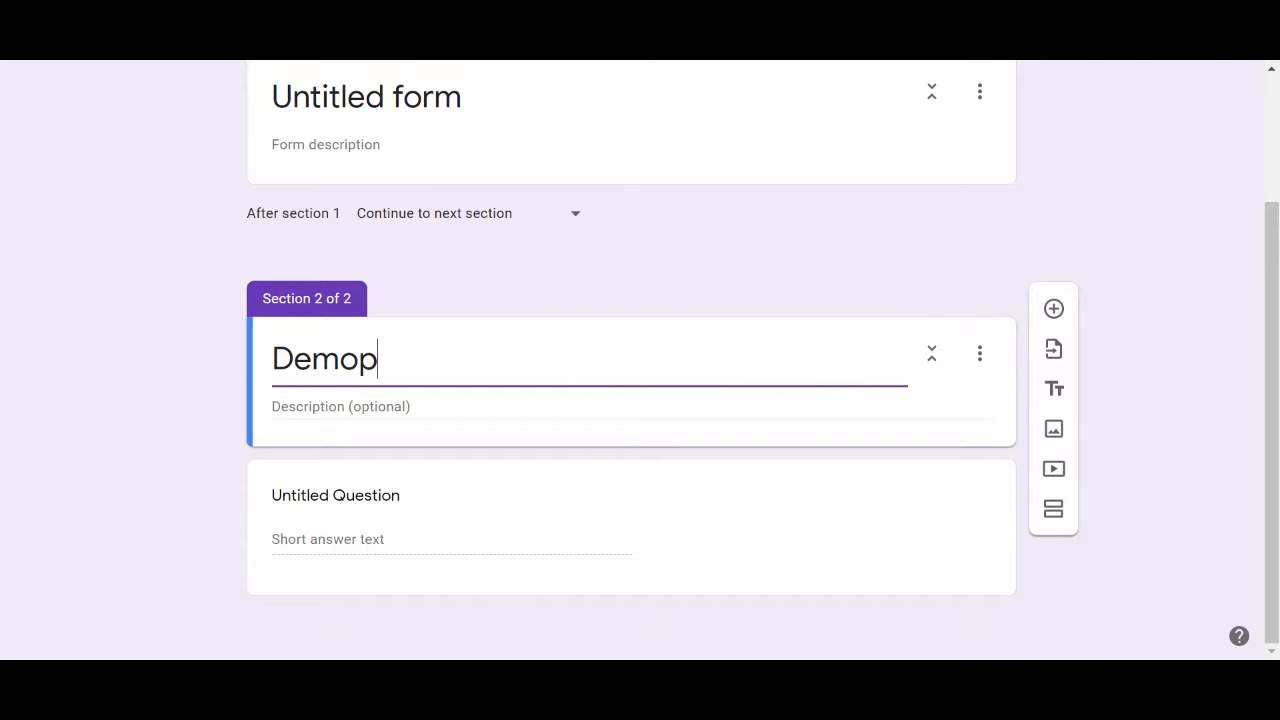
pyautogui.press('BackSpace')
pyautogui.press('BackSpace')
pyautogui.write('graphics')
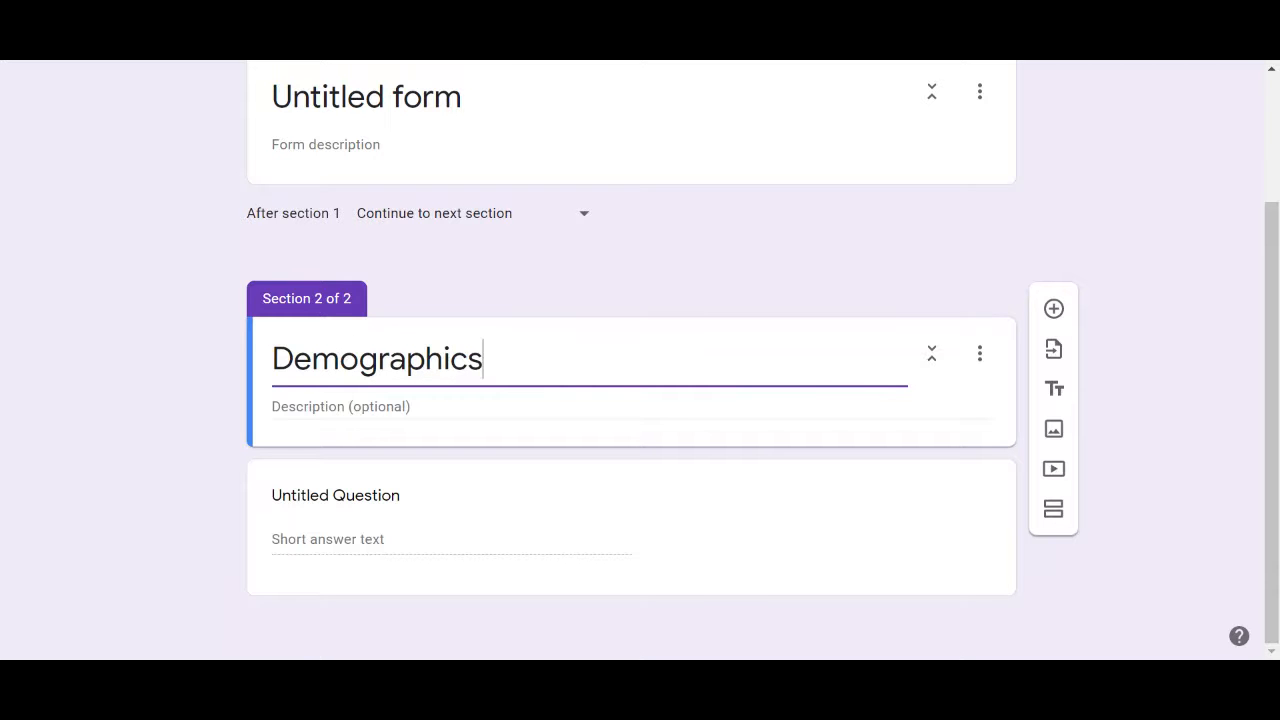
pyautogui.click(336, 496)
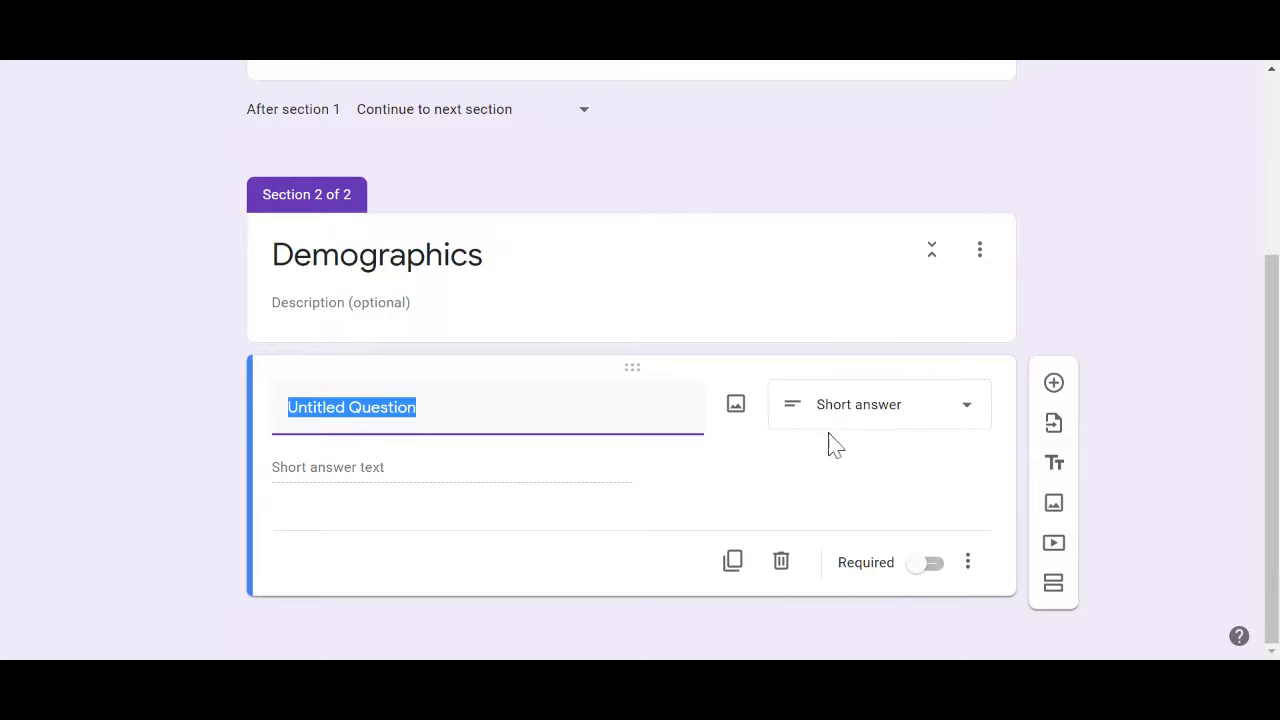
pyautogui.click(839, 410)
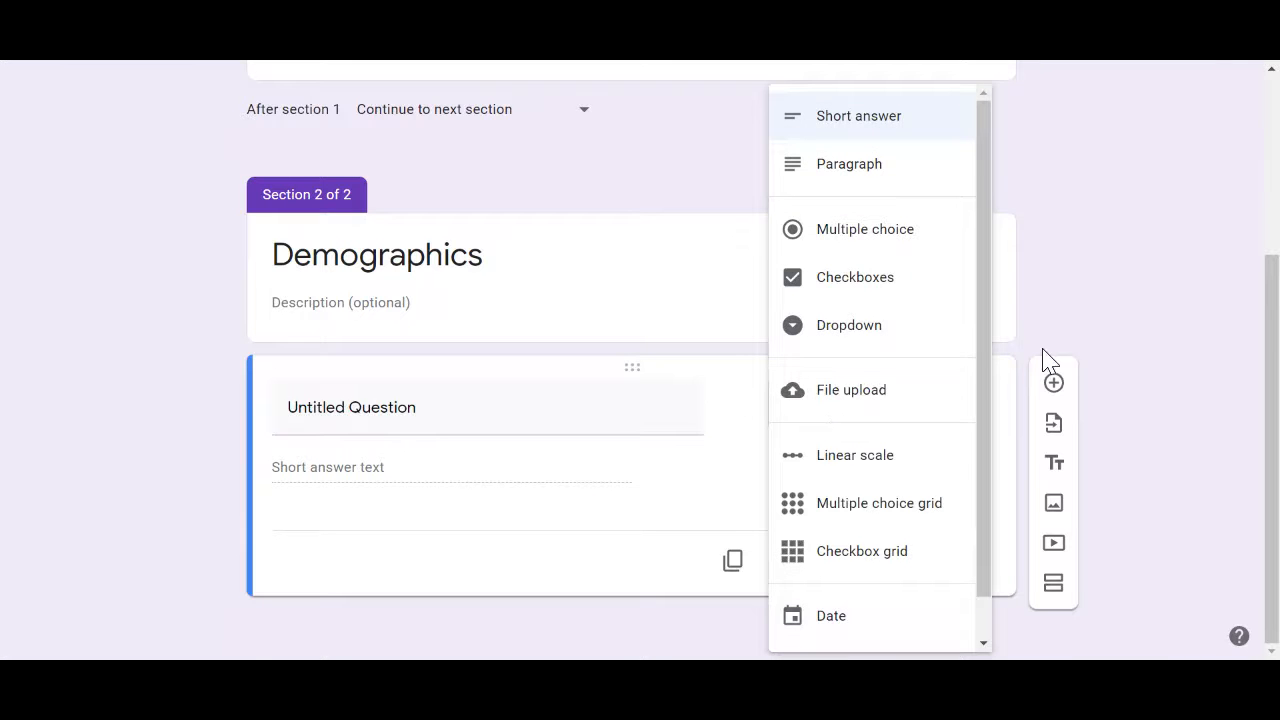
# Make the Demographics question multiple choice, titled 'Please select gender'
pyautogui.click(1097, 312)
pyautogui.click(901, 426)
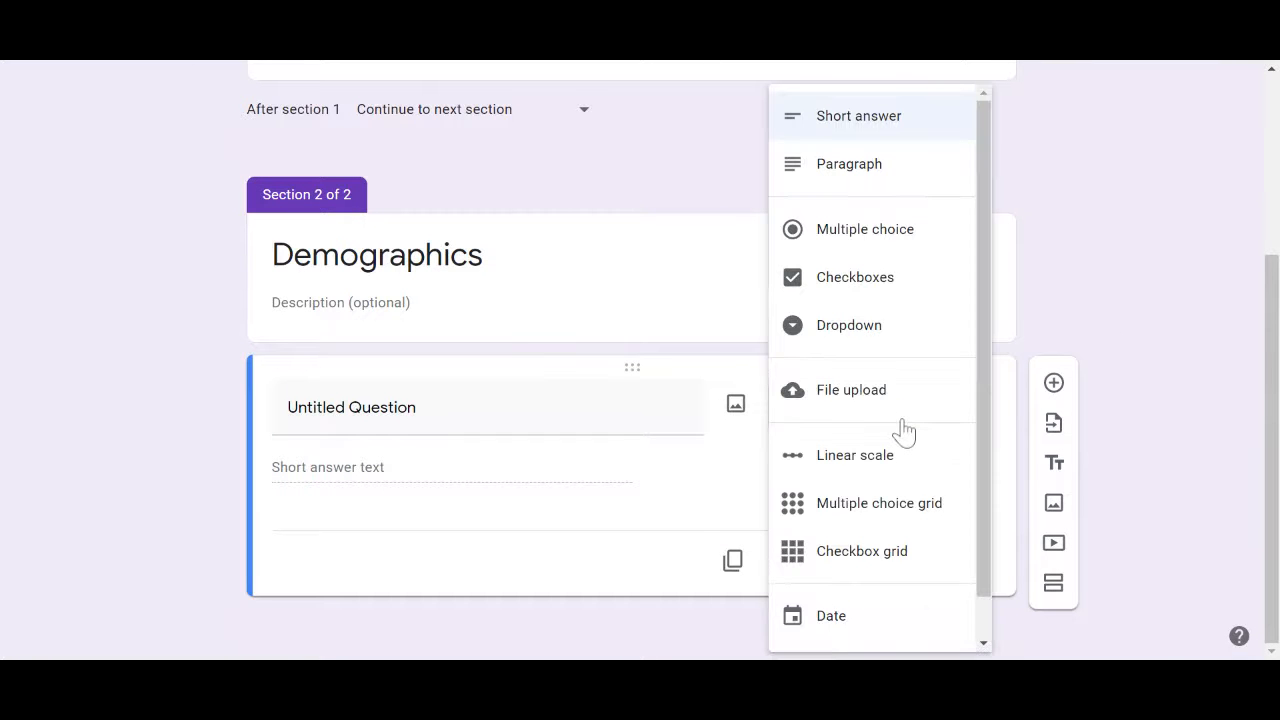
pyautogui.click(843, 252)
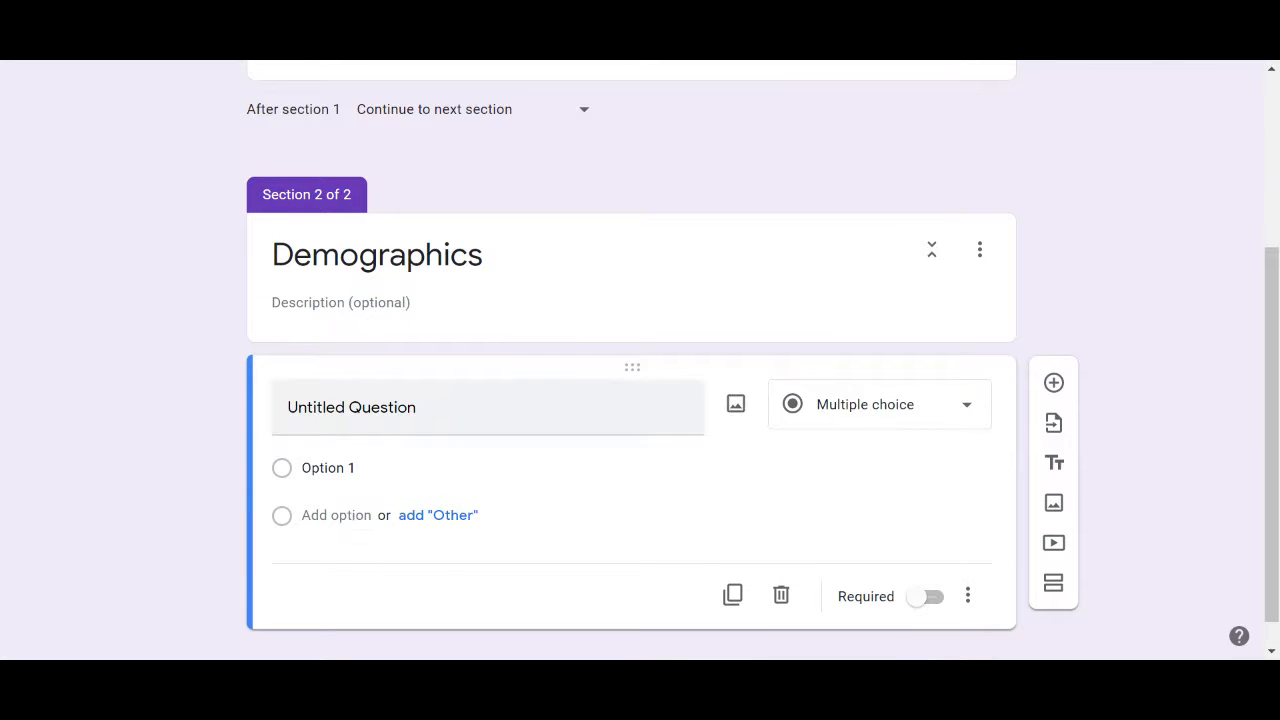
pyautogui.click(400, 407)
pyautogui.write('Ple')
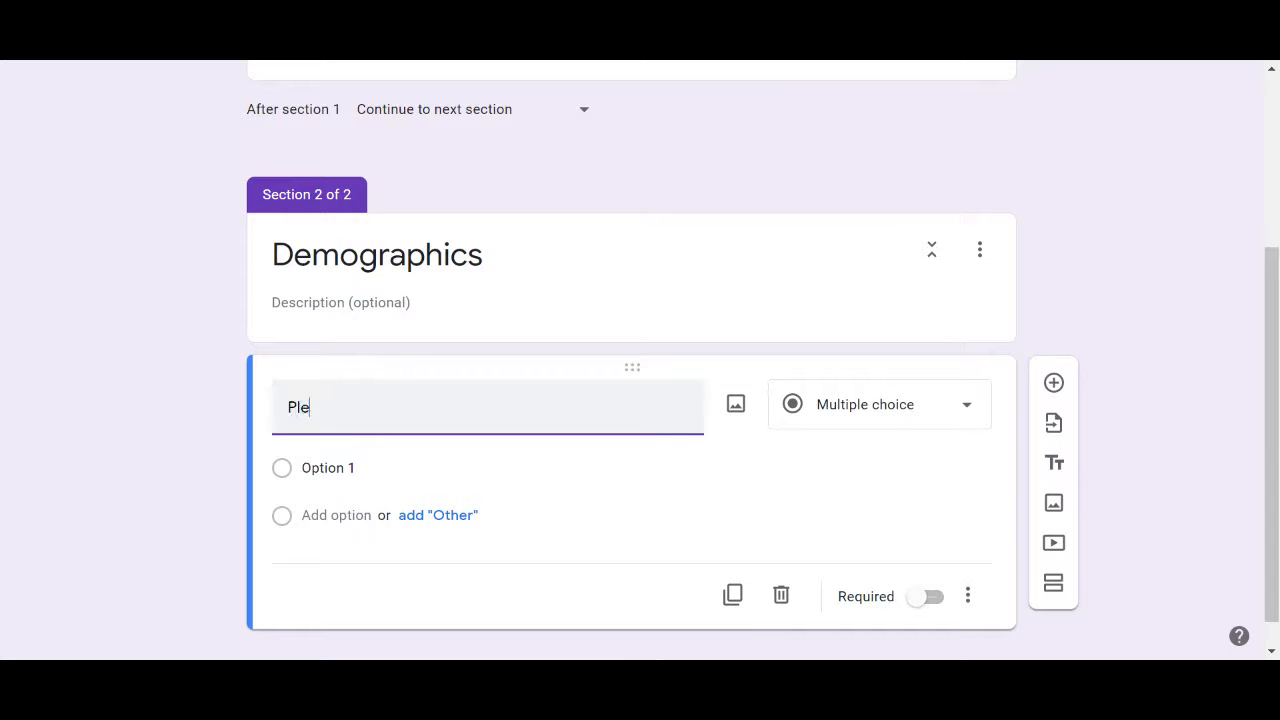
pyautogui.write('ase select gender')
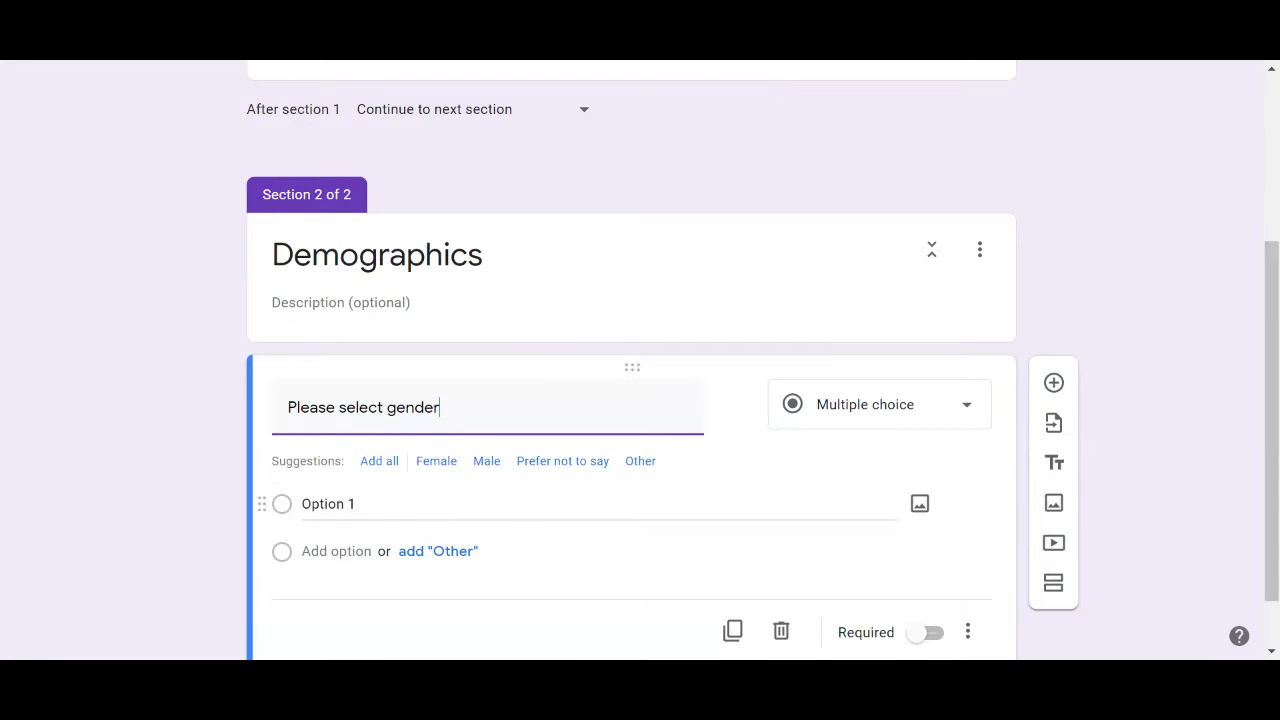
# Add answer options Female and Male, and insert another question below
pyautogui.click(323, 504)
pyautogui.write('FEmale')
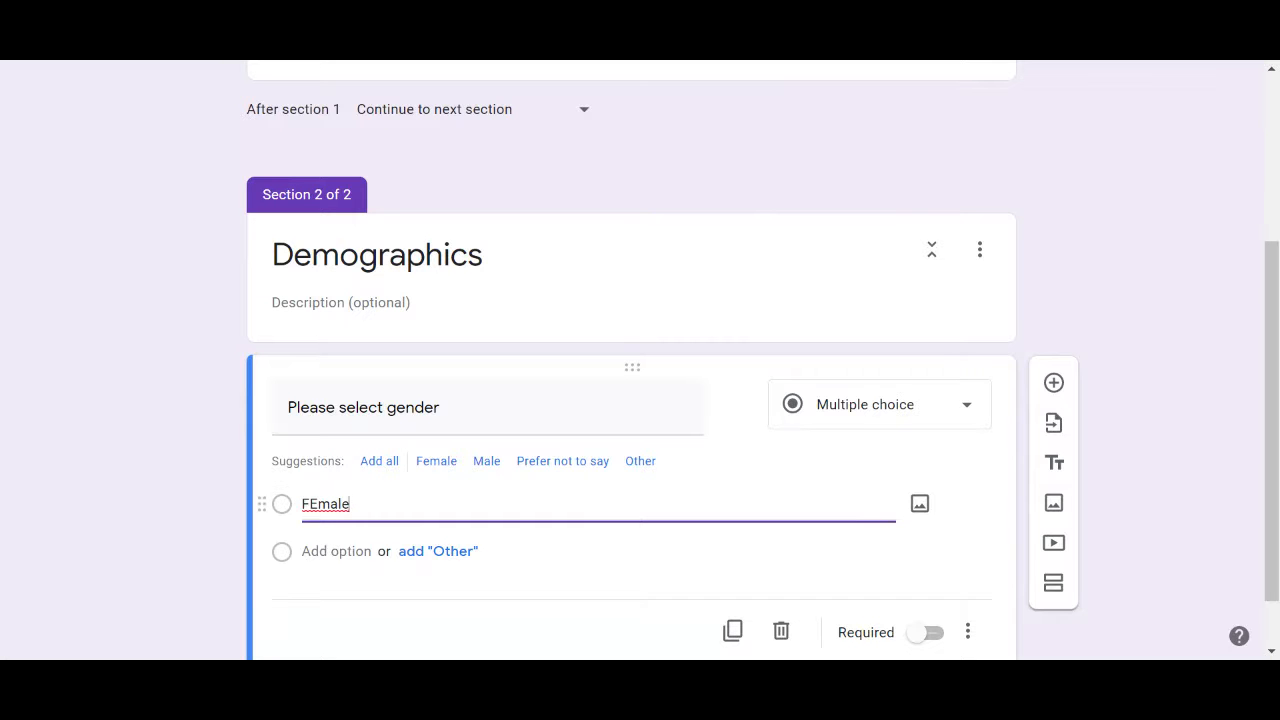
pyautogui.press('BackSpace')
pyautogui.write('e')
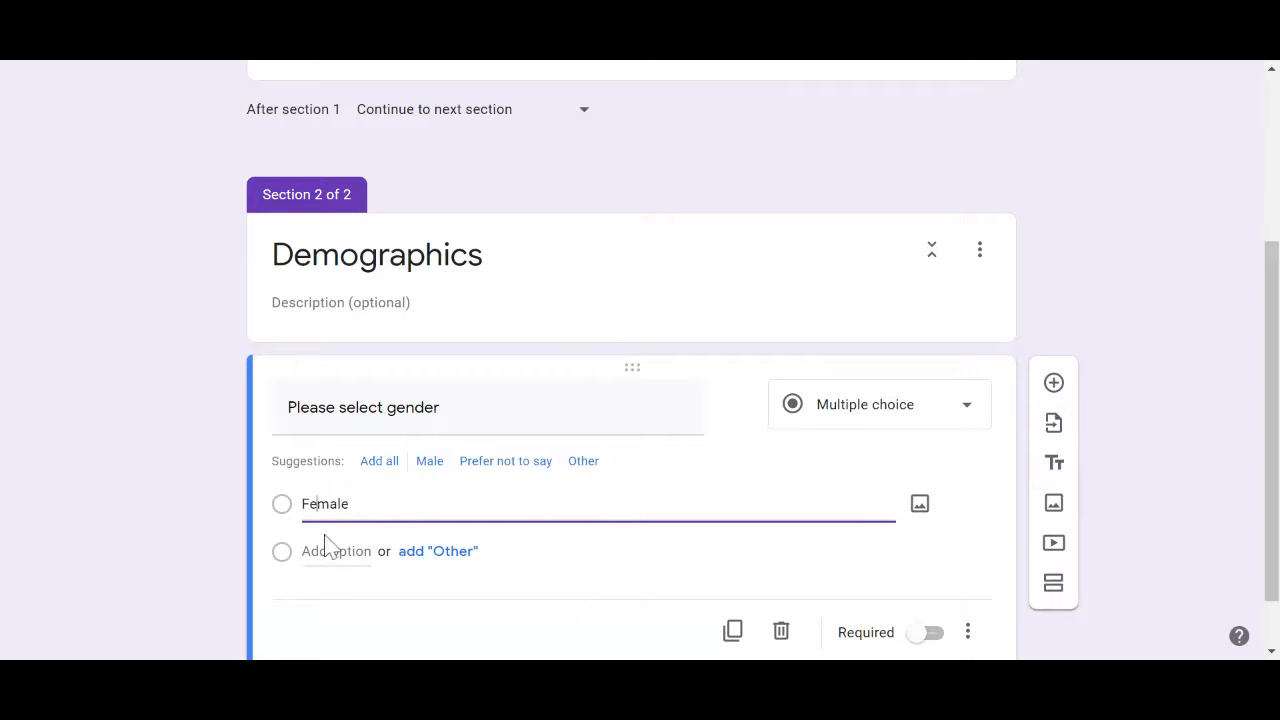
pyautogui.click(329, 552)
pyautogui.write('Male')
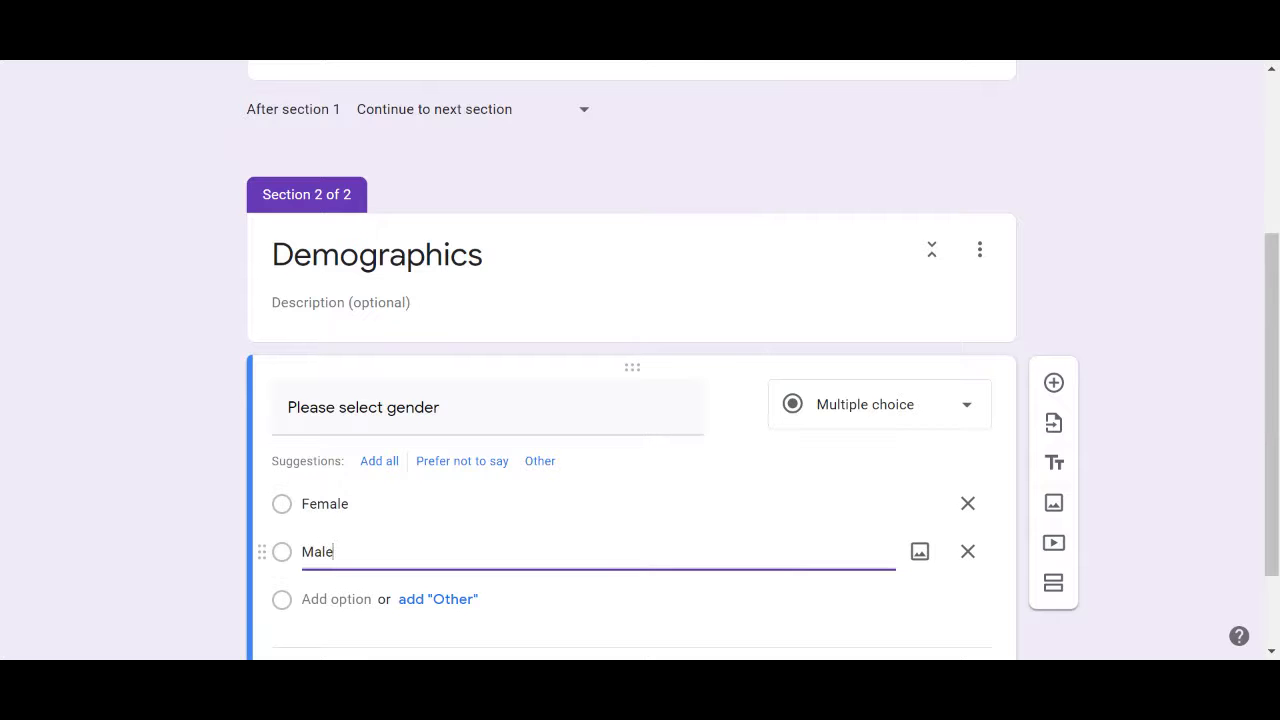
pyautogui.scroll(-1, 631, 355)
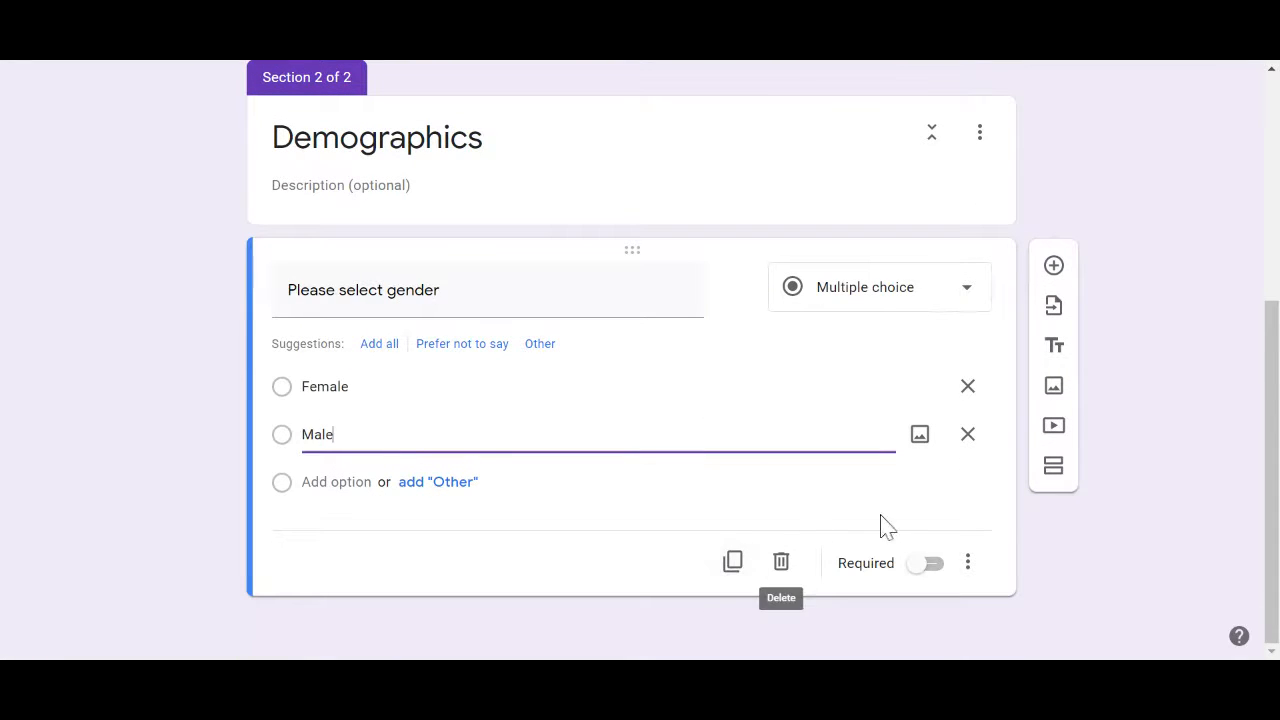
pyautogui.click(1056, 268)
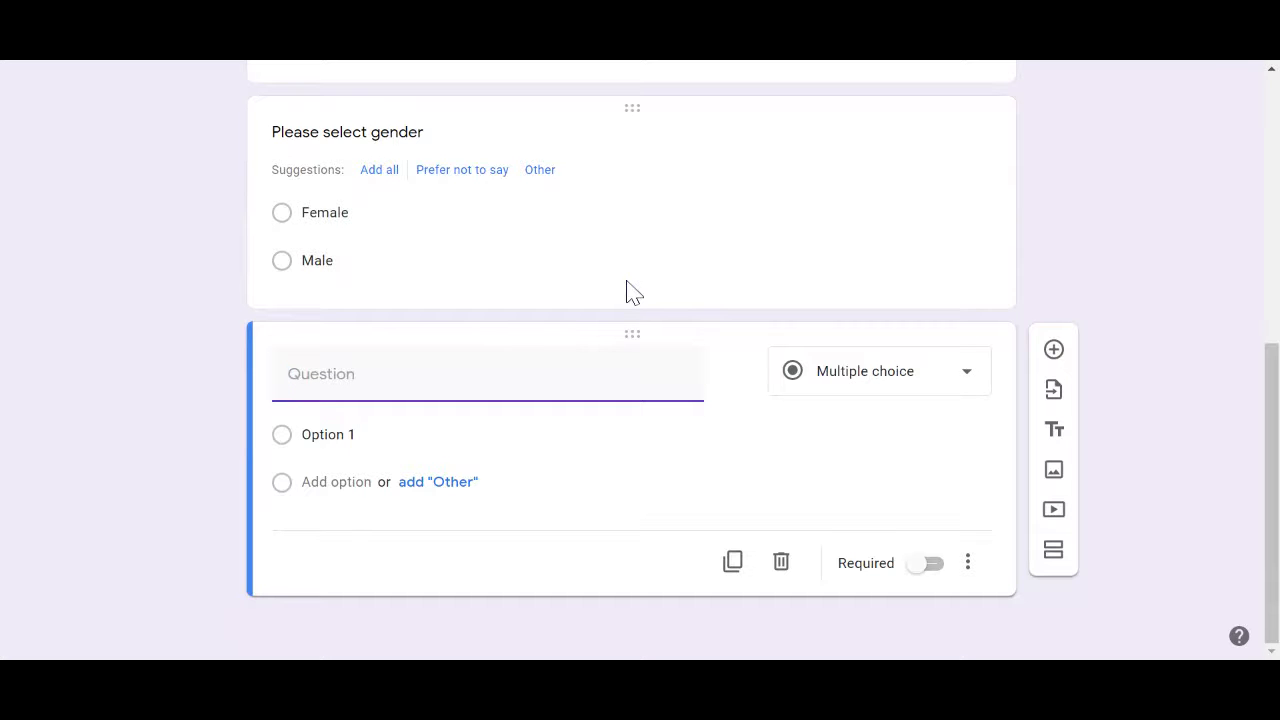
# Add a third section after the gender question, titled 'Knowledge Test'
pyautogui.click(660, 214)
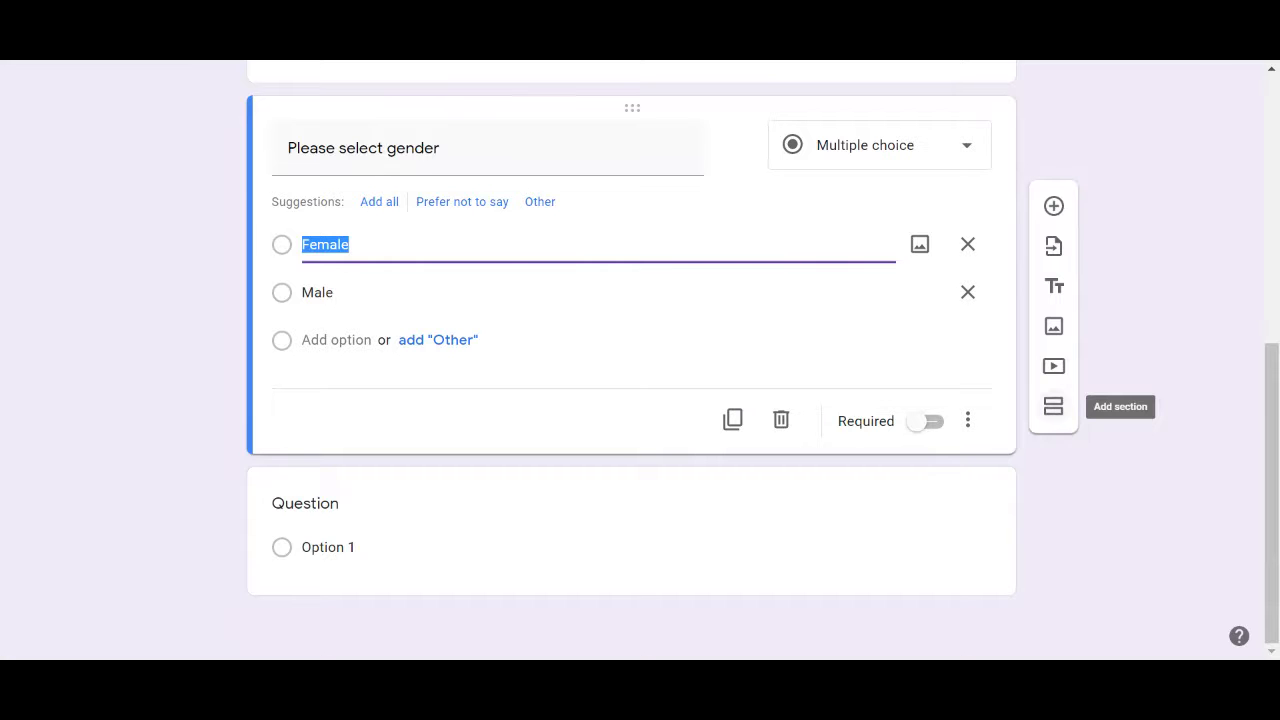
pyautogui.click(1053, 406)
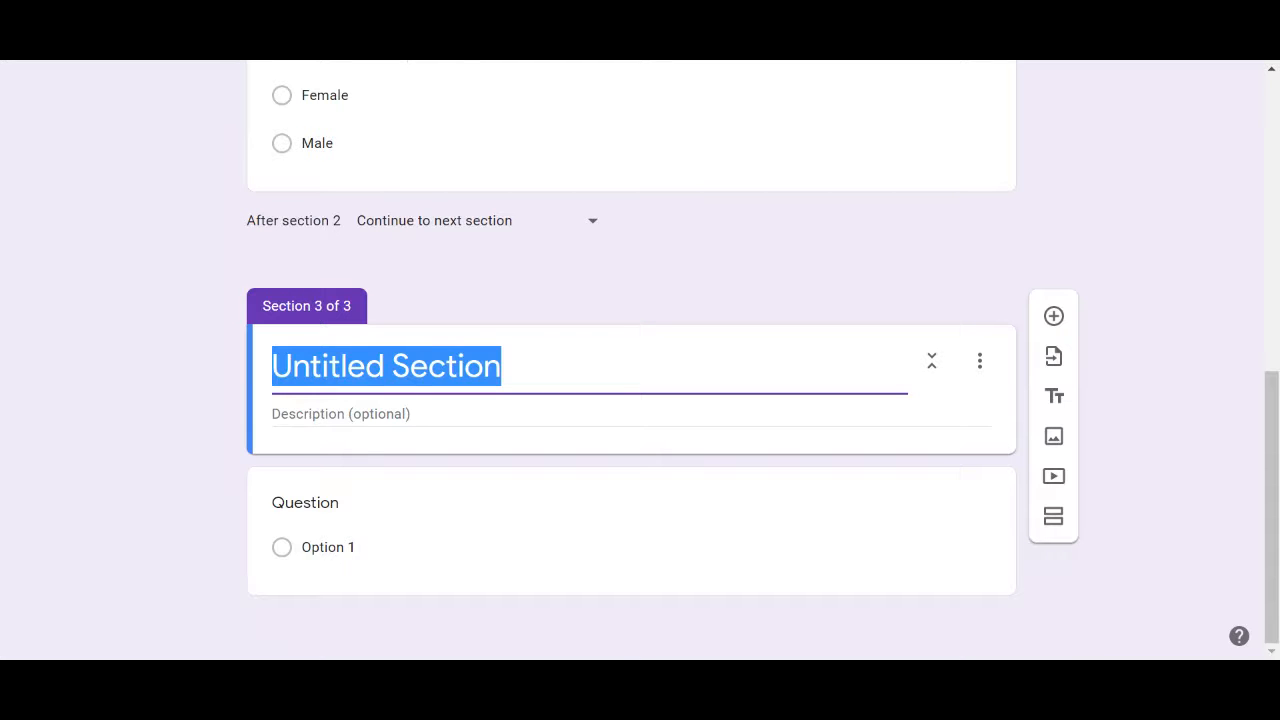
pyautogui.write('KN')
pyautogui.press('BackSpace')
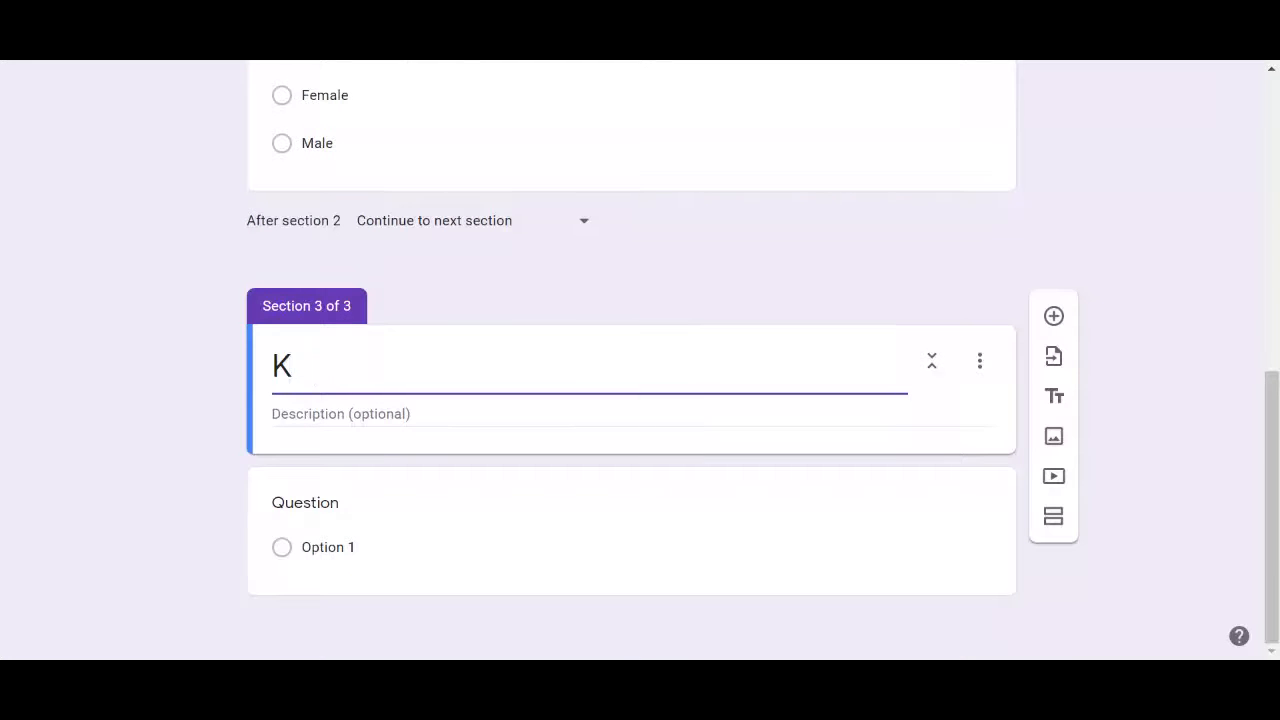
pyautogui.write('nowledge Test')
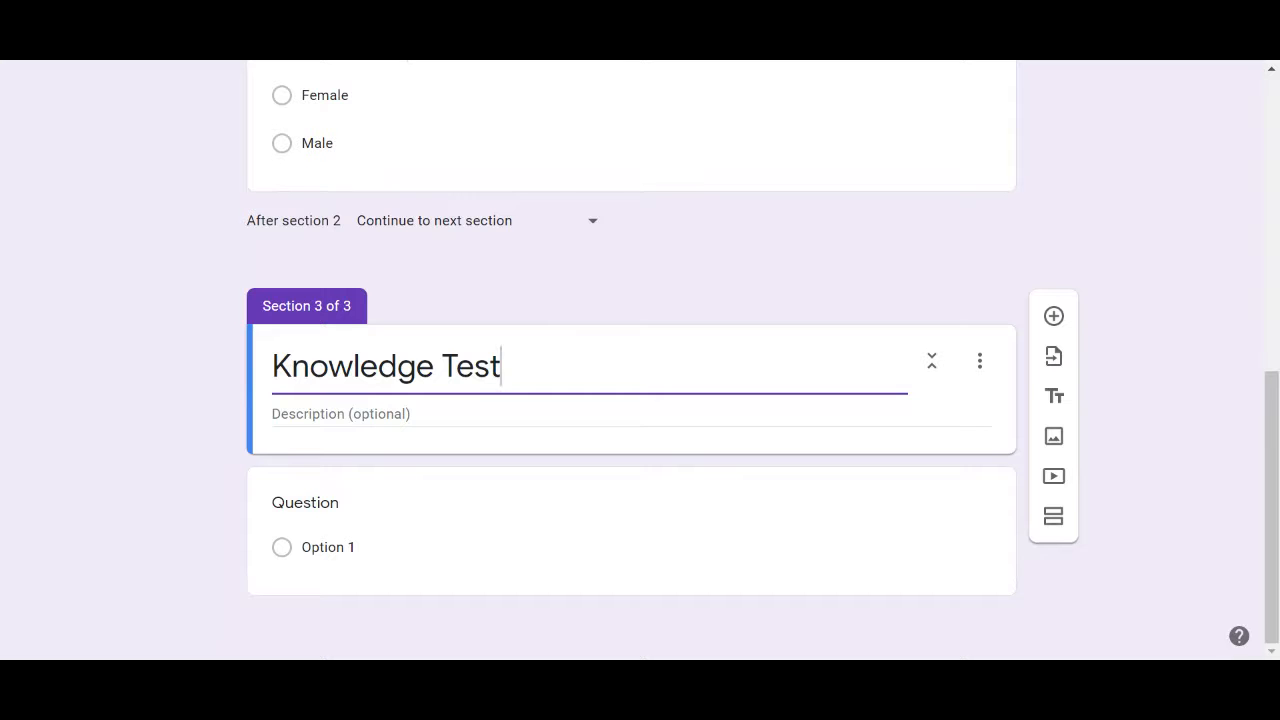
# Type the section description 'Pick the answer to the best of your knowledge'
pyautogui.click(340, 414)
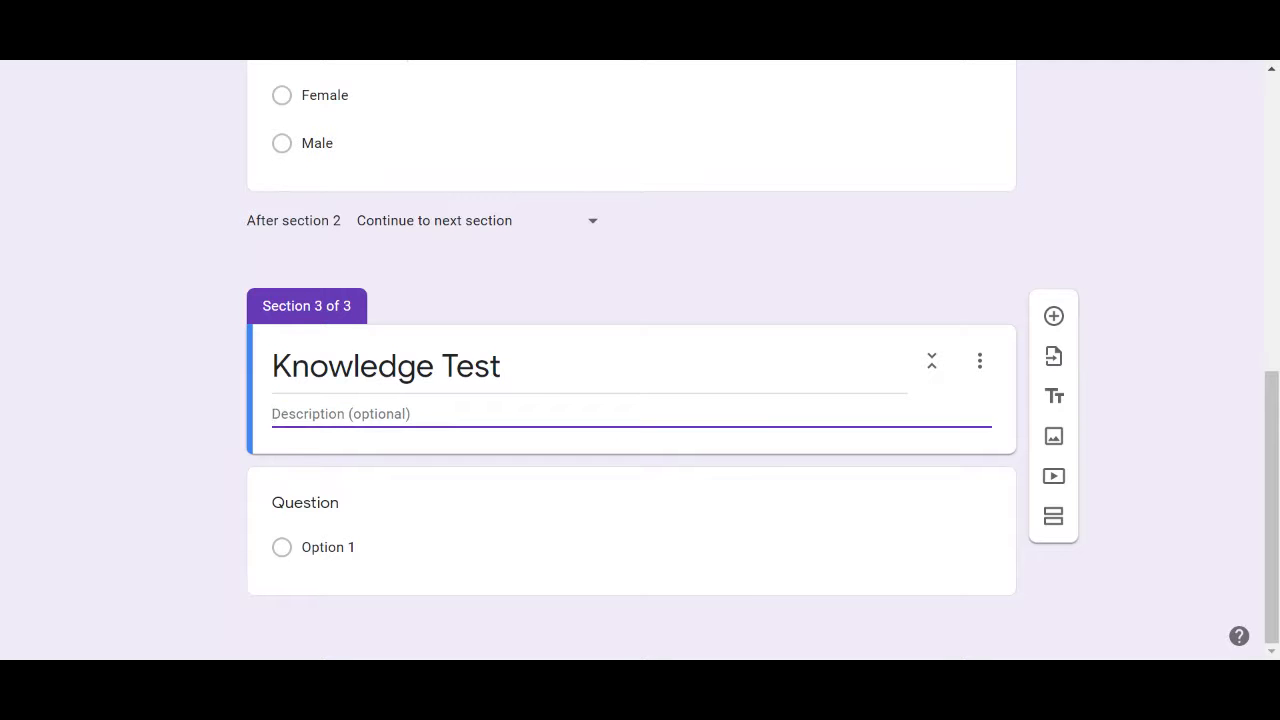
pyautogui.write('Pok')
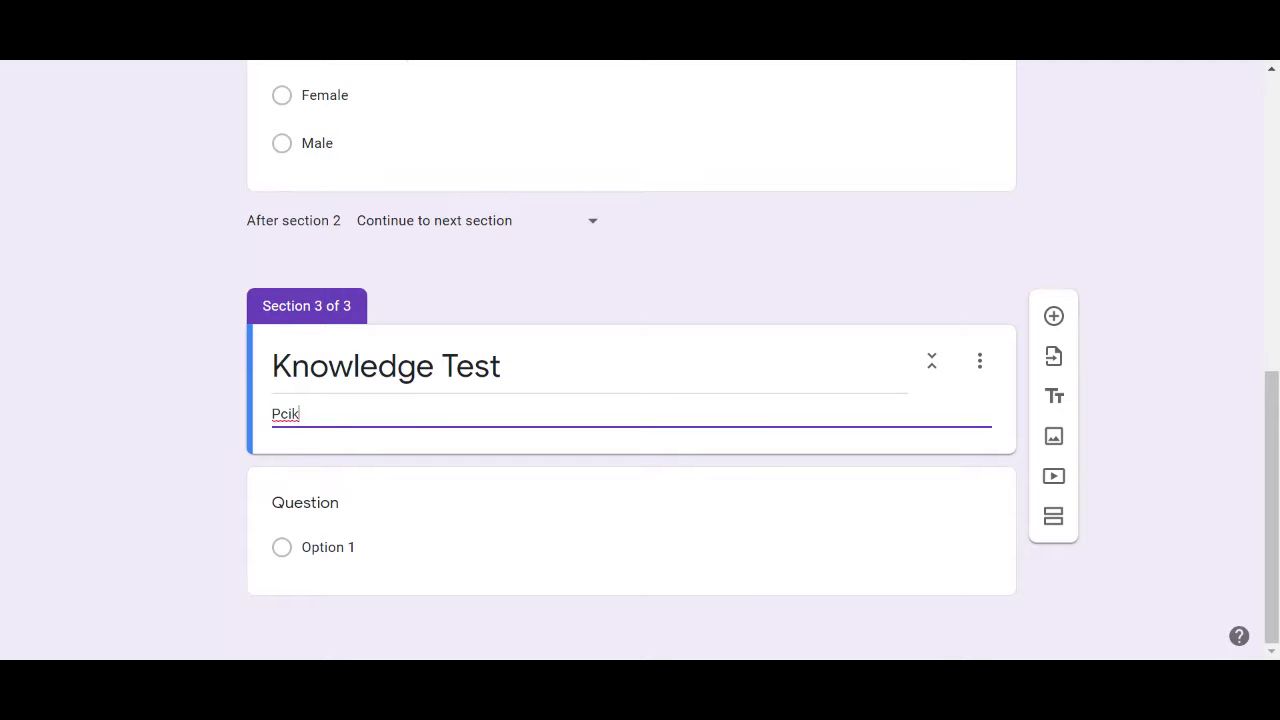
pyautogui.press('BackSpace')
pyautogui.press('BackSpace')
pyautogui.write('c')
pyautogui.press('BackSpace')
pyautogui.write('ick the answer to the best of')
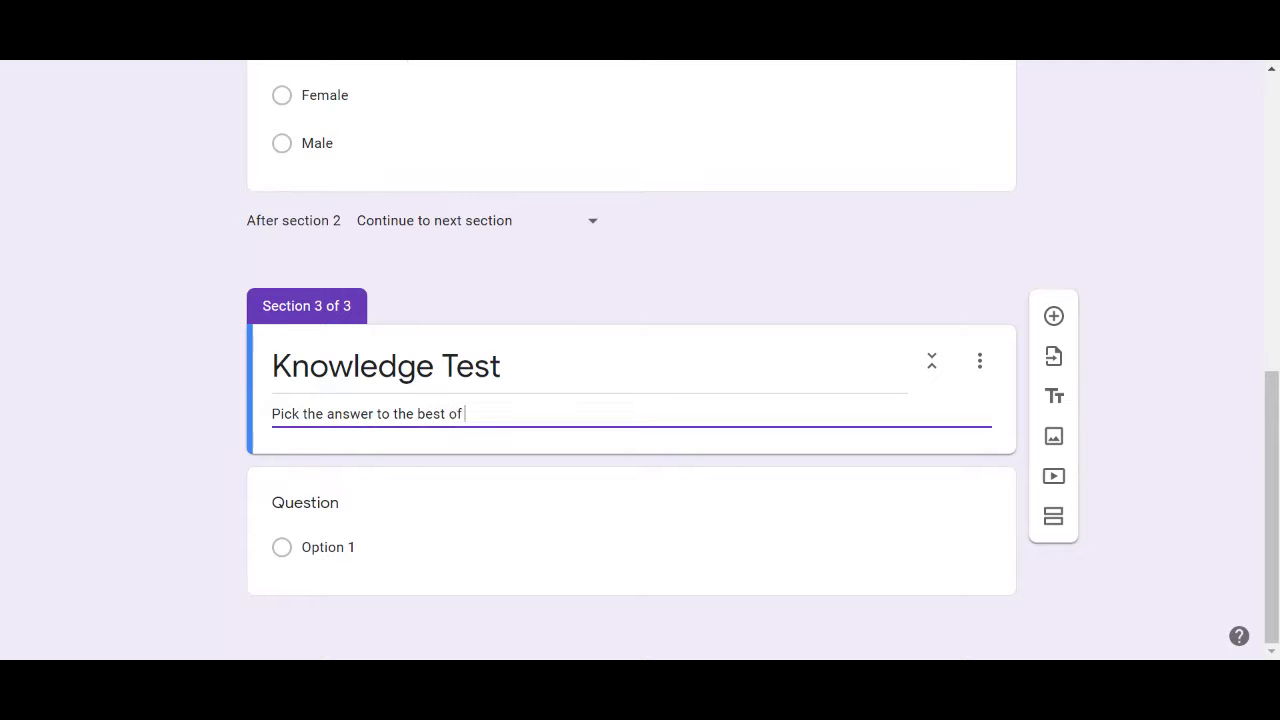
pyautogui.write(' your knowledge')
# Make the Knowledge Test question a linear scale running from 1 to 5
pyautogui.click(287, 508)
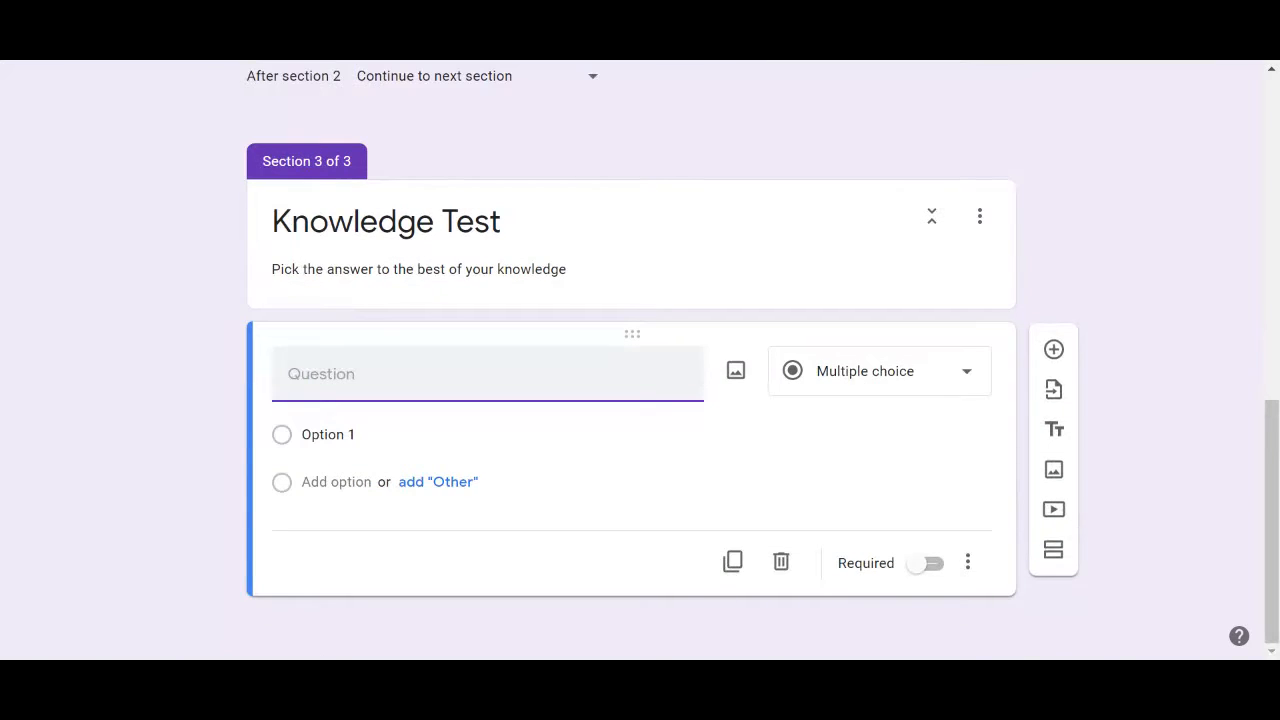
pyautogui.click(869, 387)
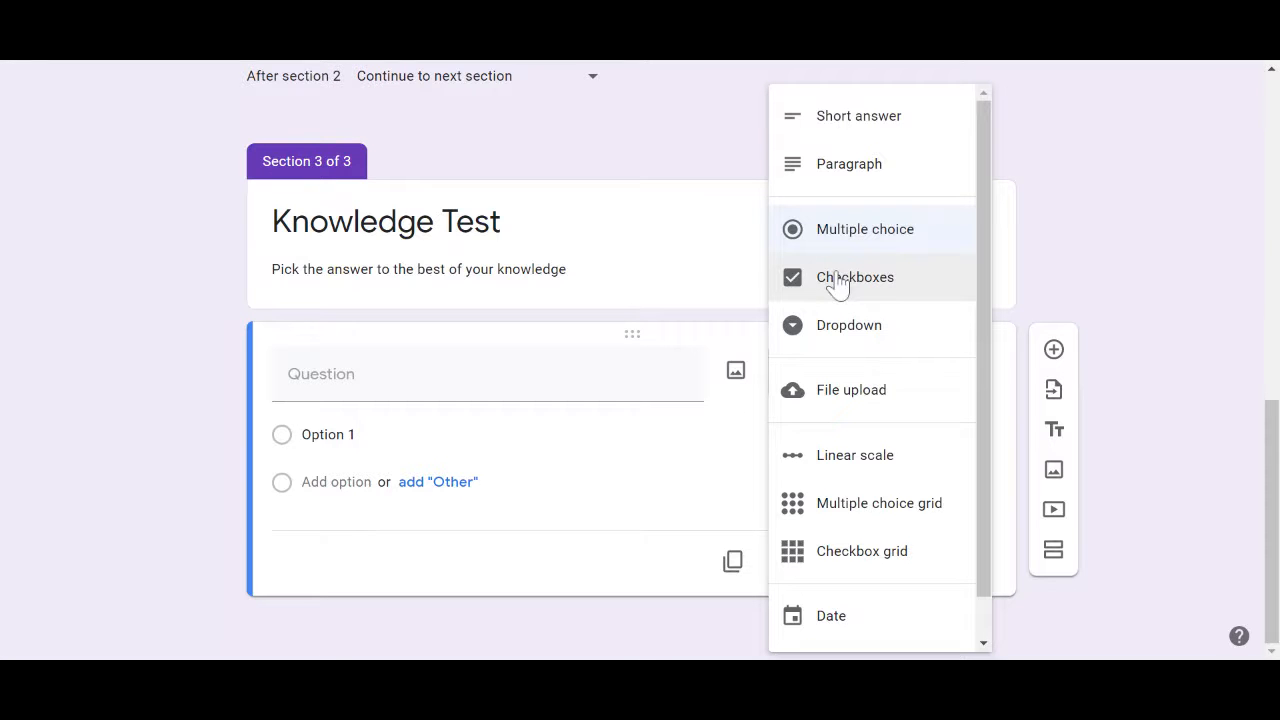
pyautogui.click(847, 480)
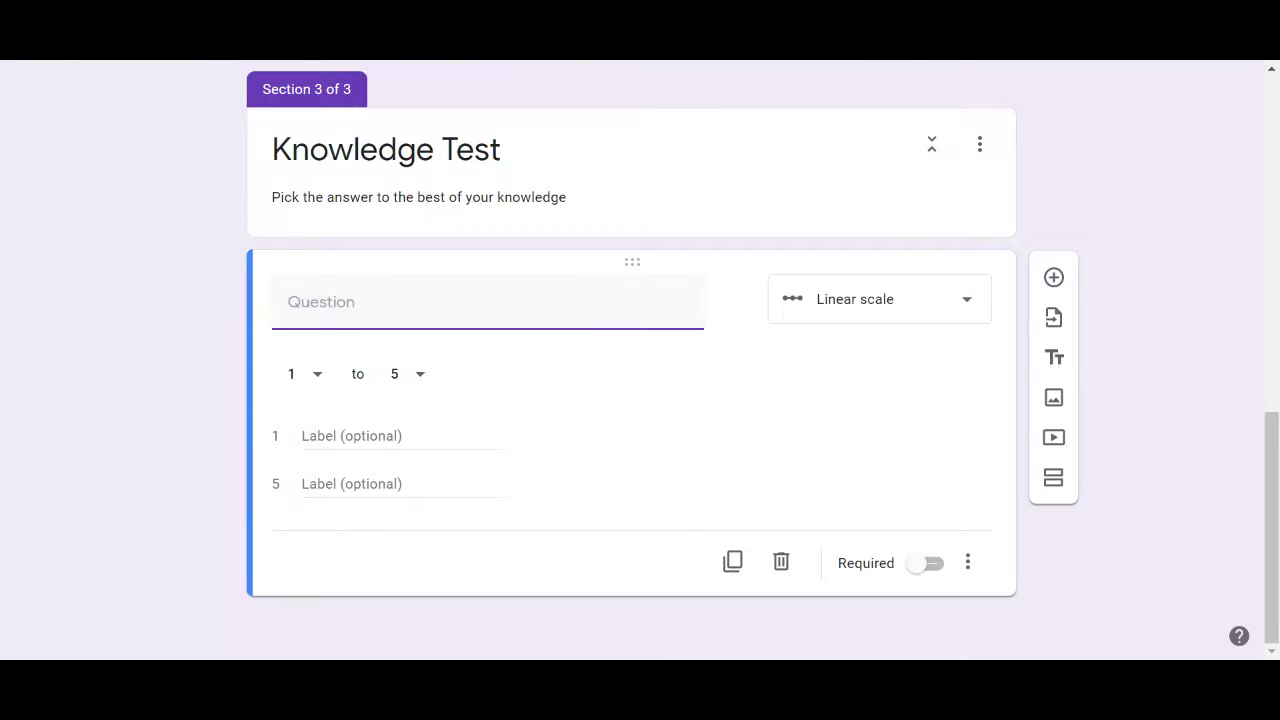
pyautogui.click(314, 389)
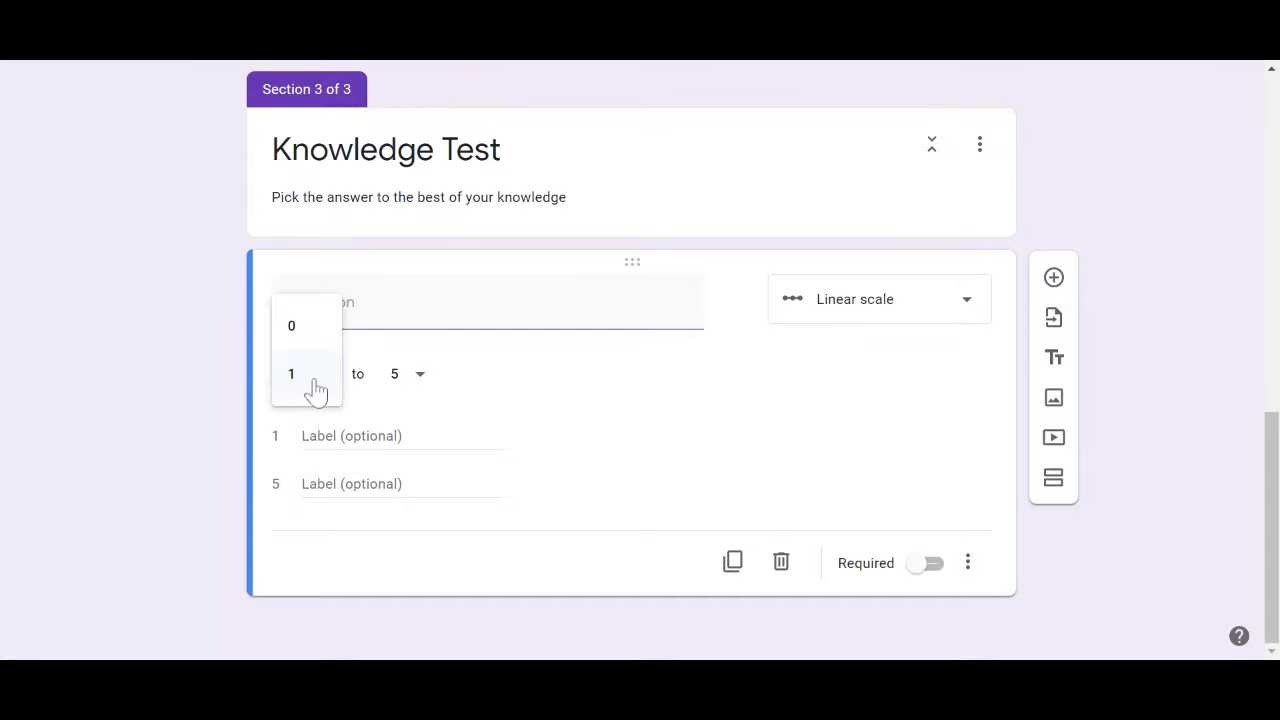
pyautogui.click(315, 390)
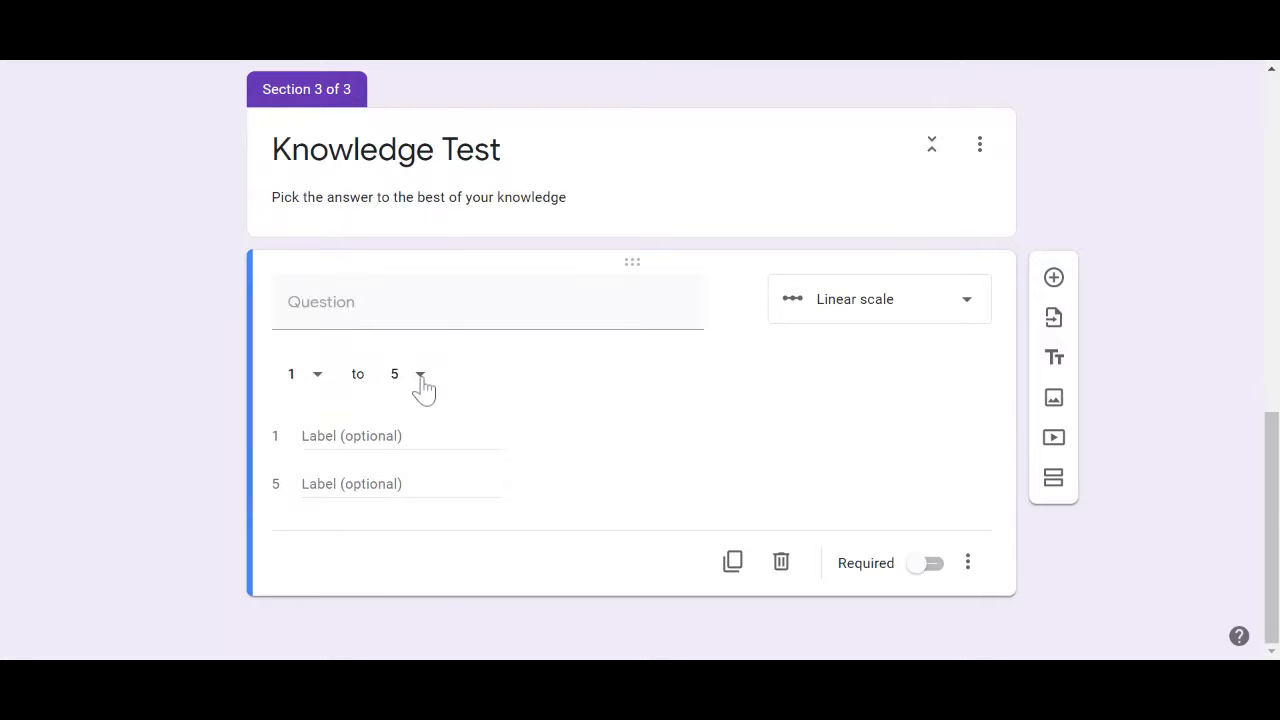
pyautogui.click(420, 388)
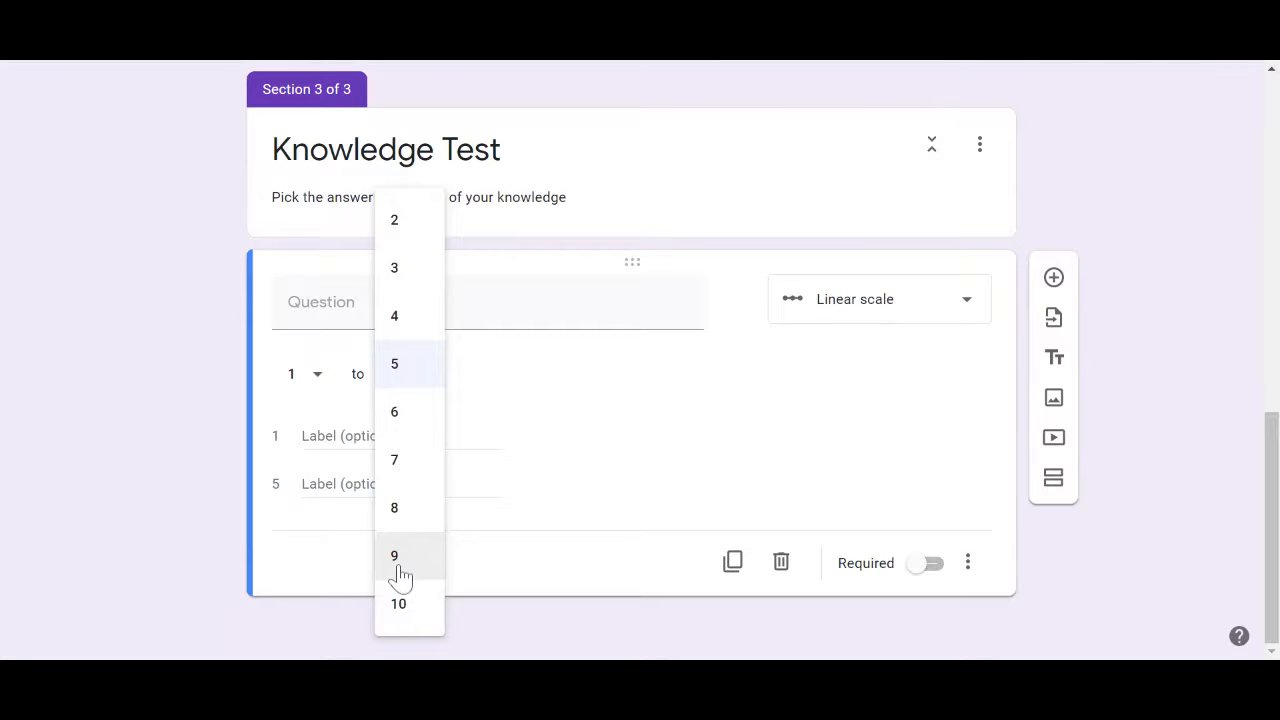
pyautogui.click(253, 407)
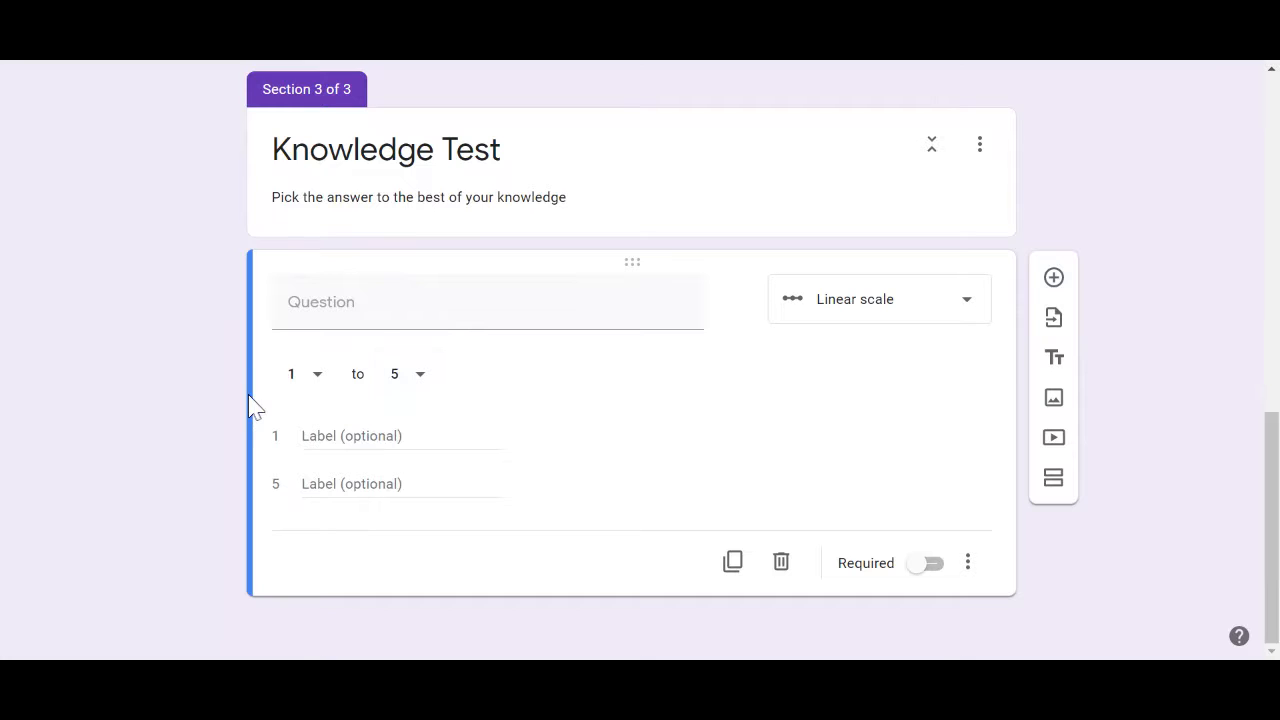
# Label the scale ends 'Strongly Agree' and 'Strongly Disagree'
pyautogui.click(400, 436)
pyautogui.write('Stronlge')
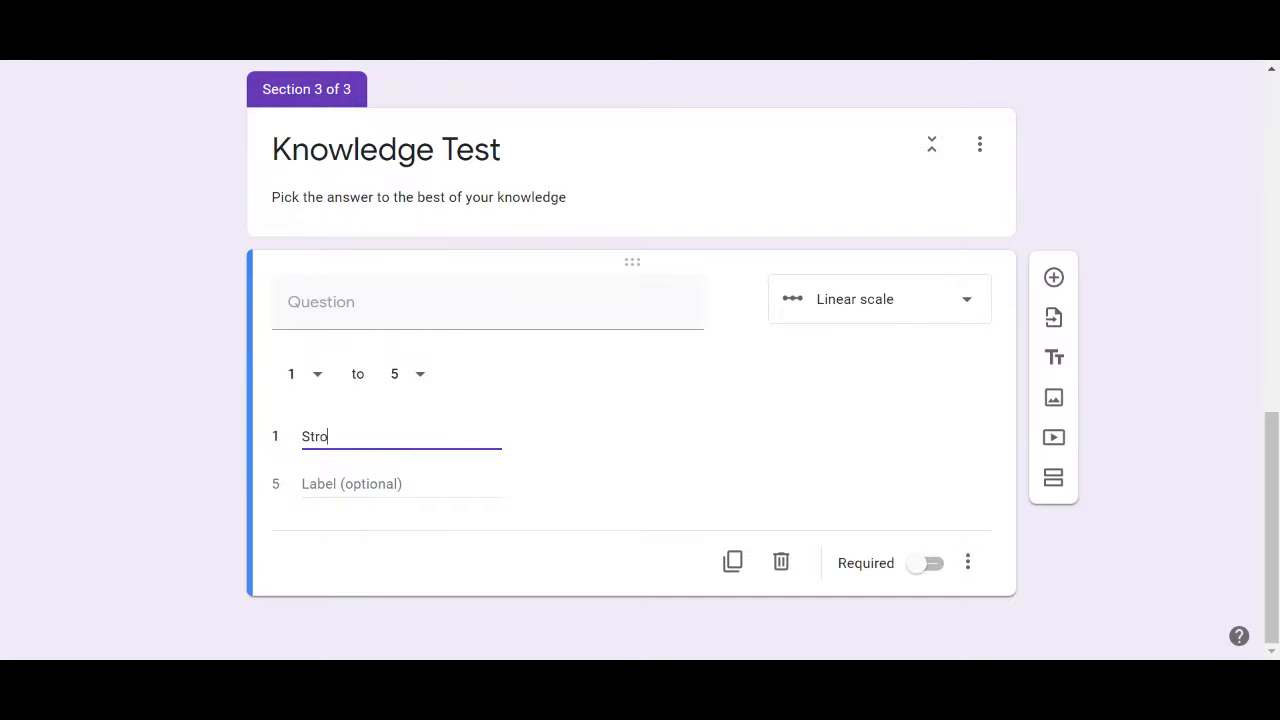
pyautogui.press('BackSpace')
pyautogui.press('BackSpace')
pyautogui.write('gly Agree')
pyautogui.press('Tab')
pyautogui.write('Strongly ')
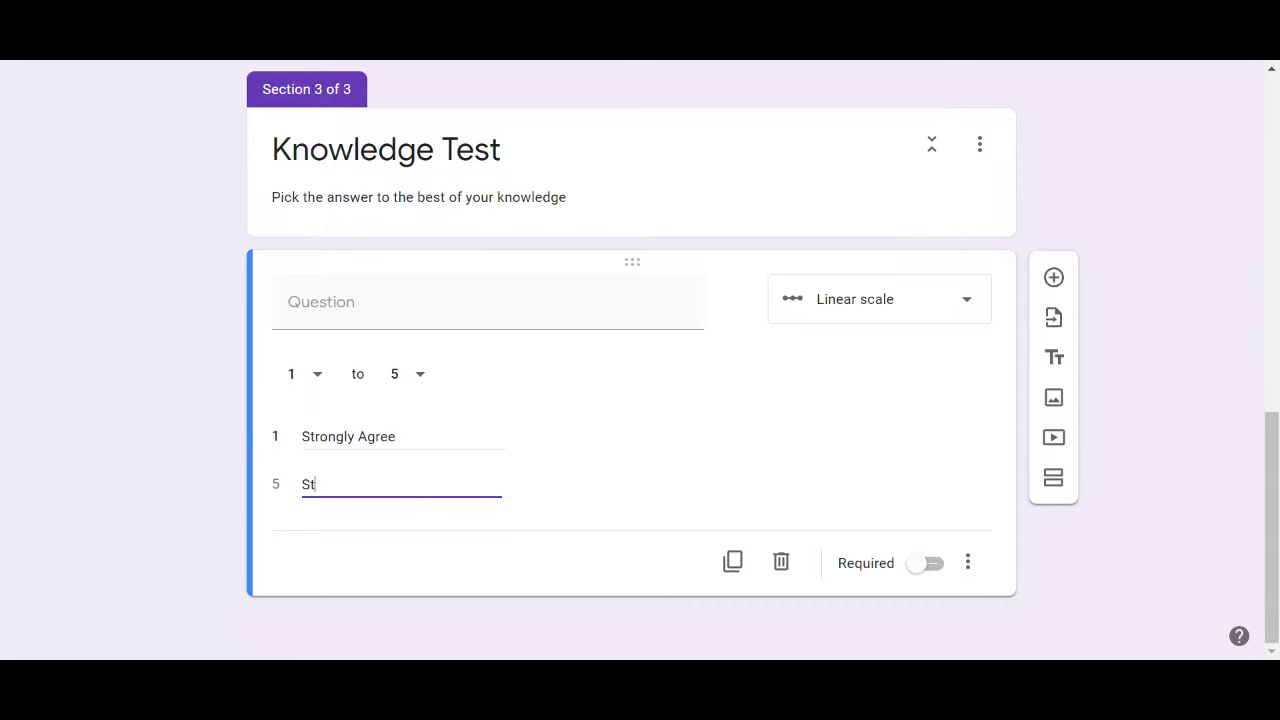
pyautogui.write('Diasgree')
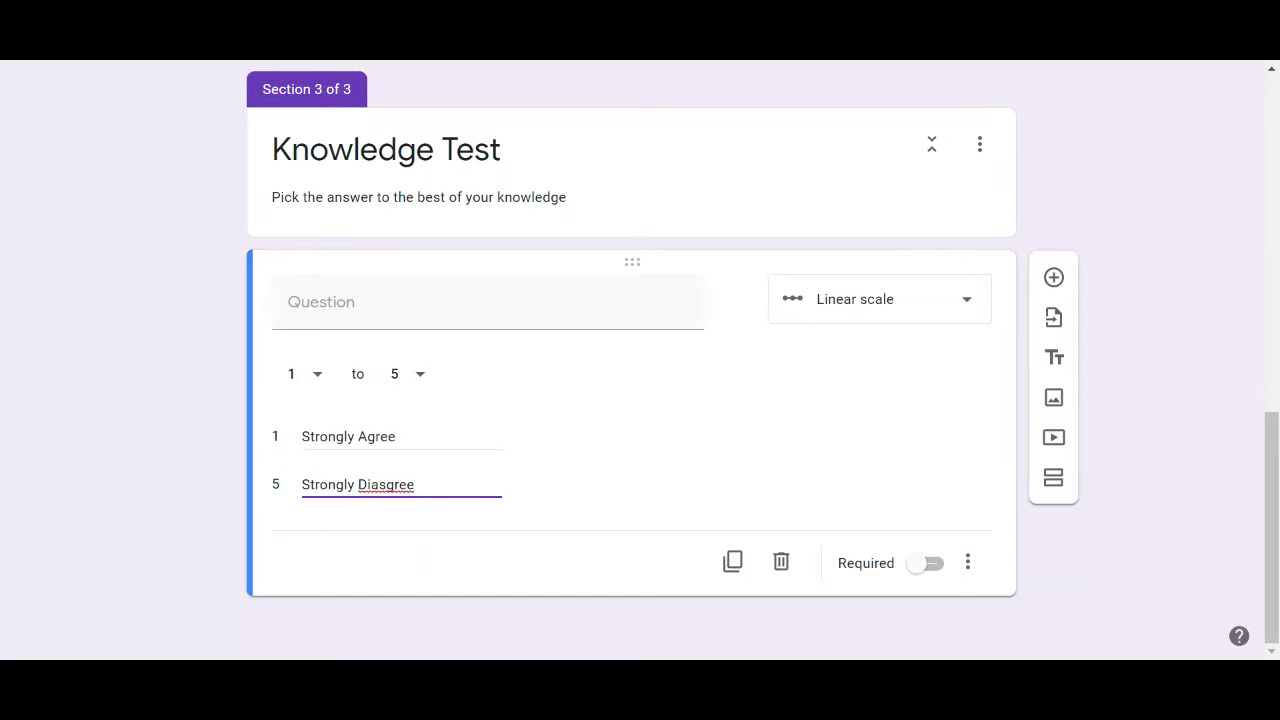
pyautogui.click(380, 486)
pyautogui.press('BackSpace')
pyautogui.write('a')
# Make the question a multiple choice grid with row 'Please Click One'
pyautogui.click(896, 313)
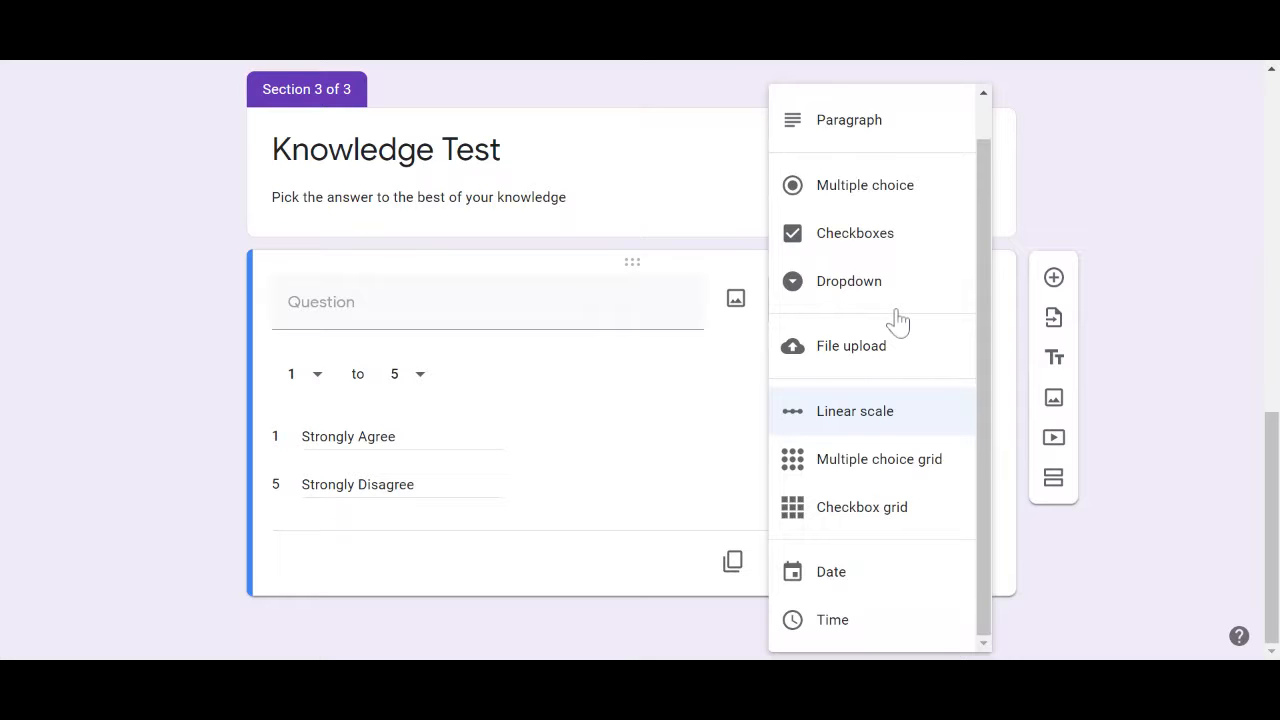
pyautogui.click(860, 468)
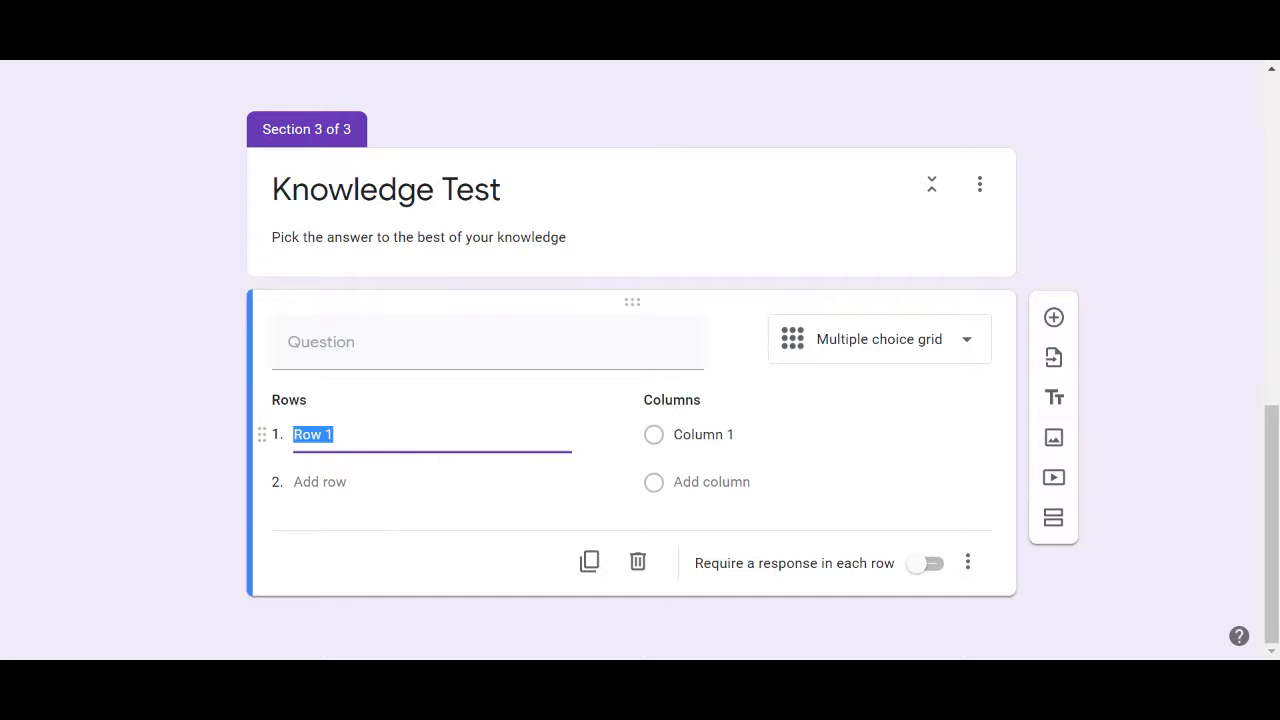
pyautogui.write('Please CLick')
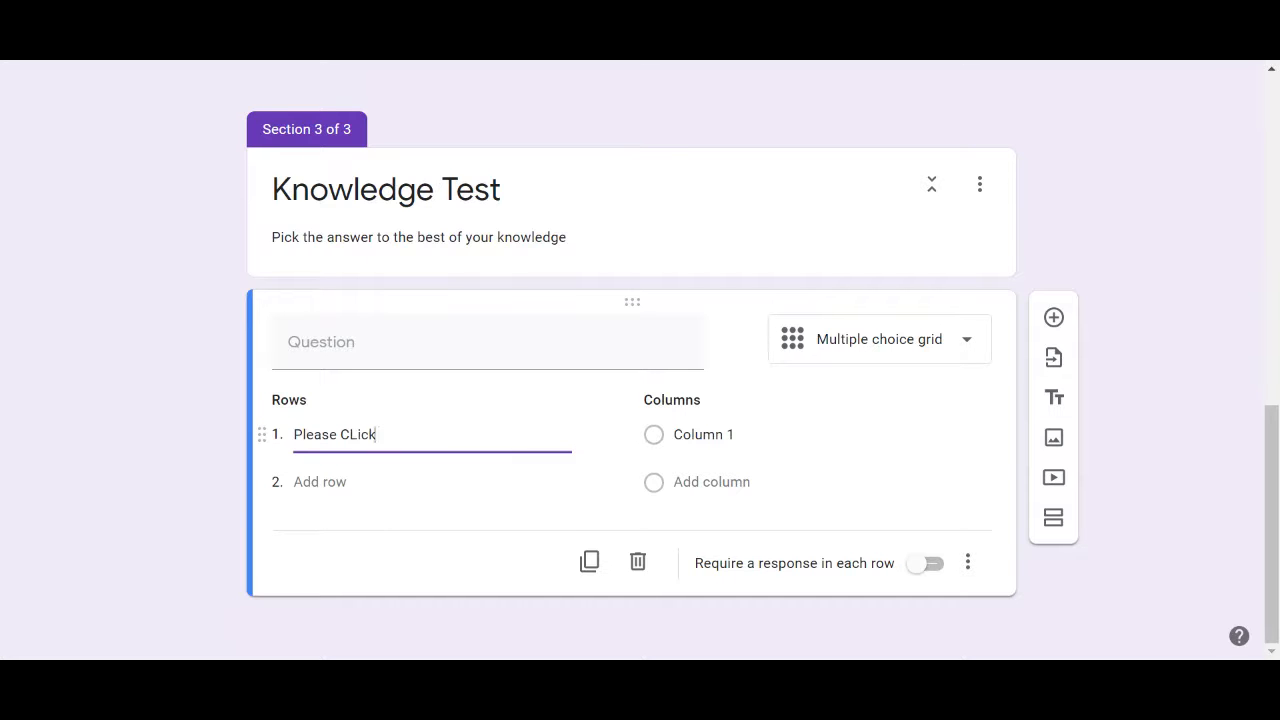
pyautogui.press('BackSpace')
pyautogui.press('BackSpace')
pyautogui.press('BackSpace')
pyautogui.press('BackSpace')
pyautogui.write('lick ONe')
pyautogui.press('BackSpace')
pyautogui.press('BackSpace')
pyautogui.write('ne')
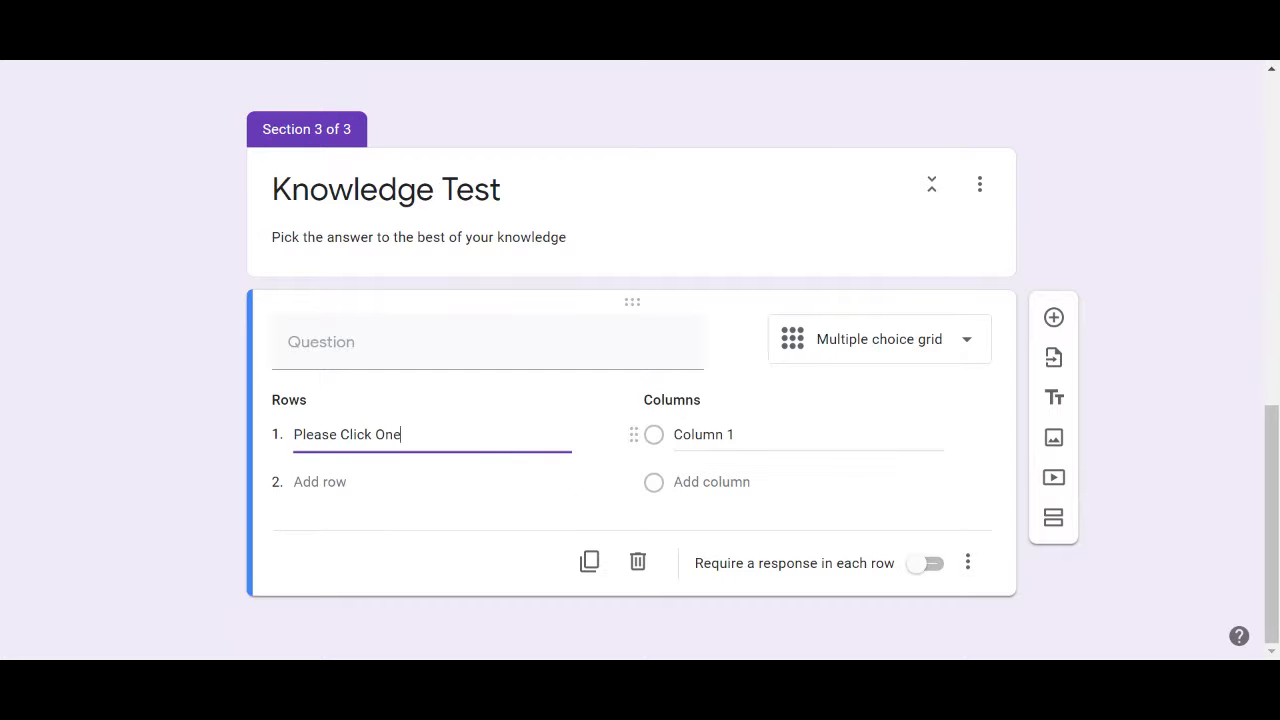
# Enter grid columns Strongly Agree, Moderatley Agree, Agree and Disagree
pyautogui.click(700, 434)
pyautogui.write('Strongly Agree')
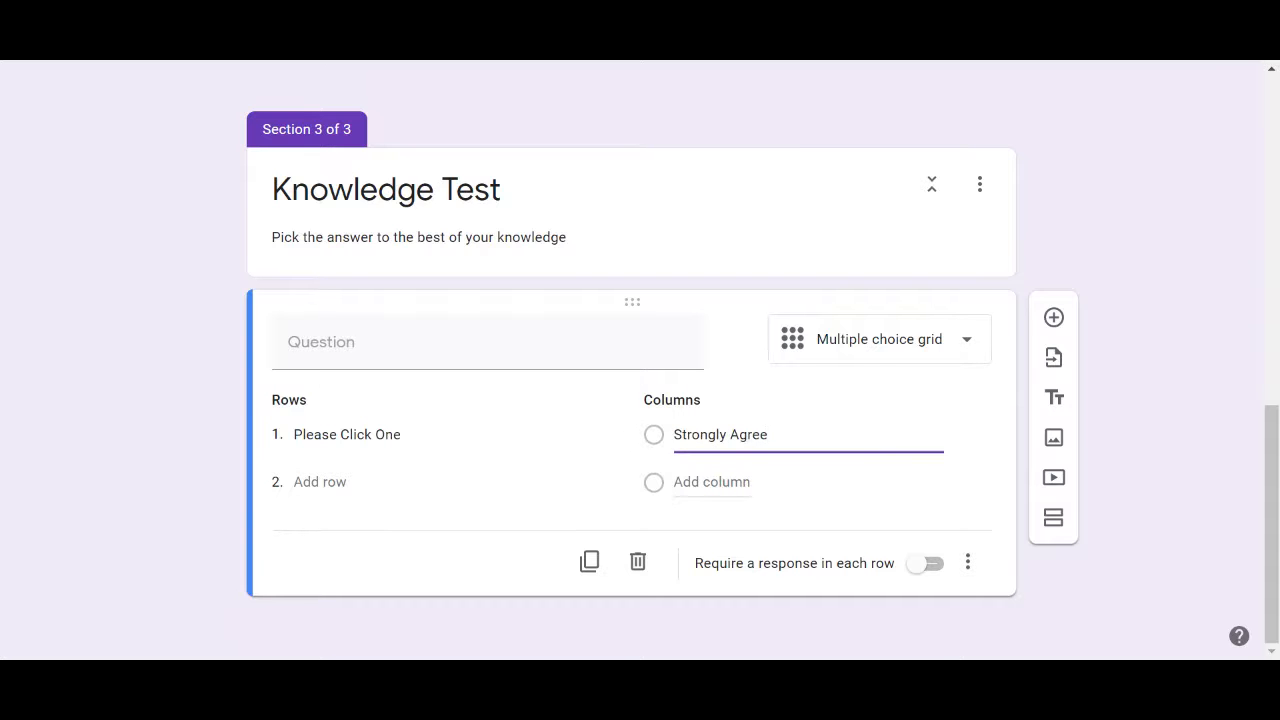
pyautogui.press('Return')
pyautogui.write('Mo')
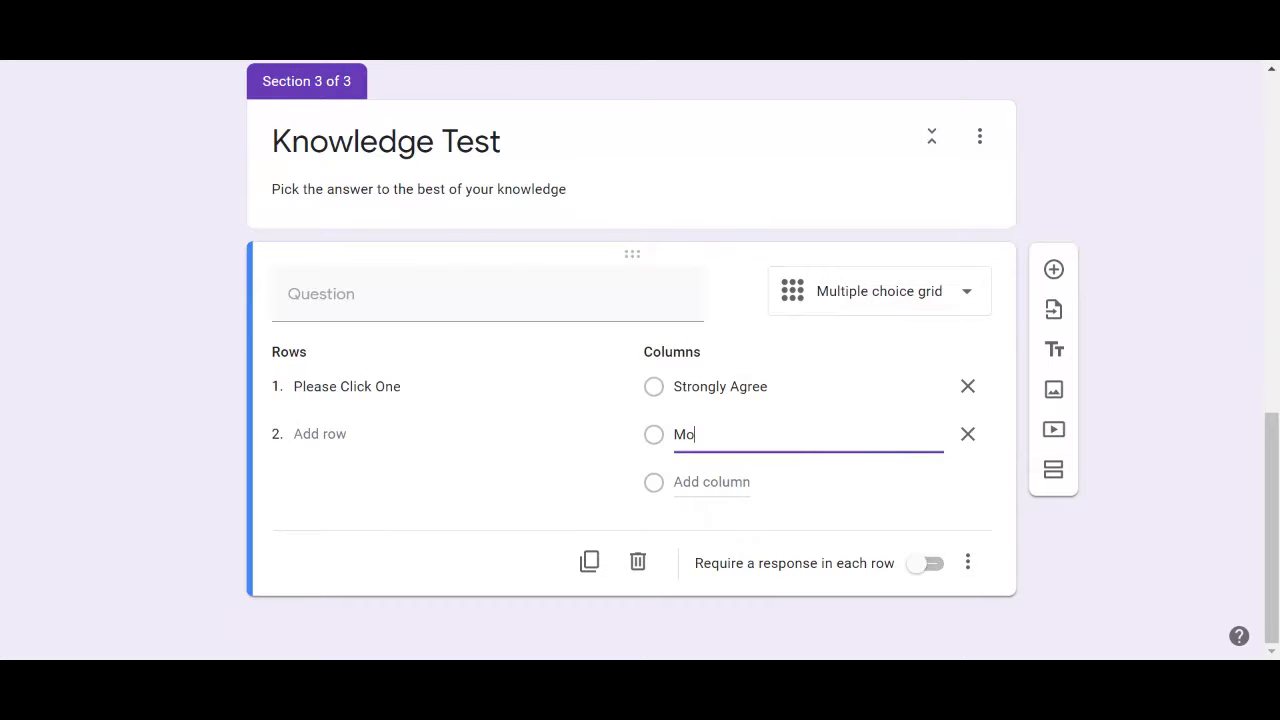
pyautogui.write('deratley Agree')
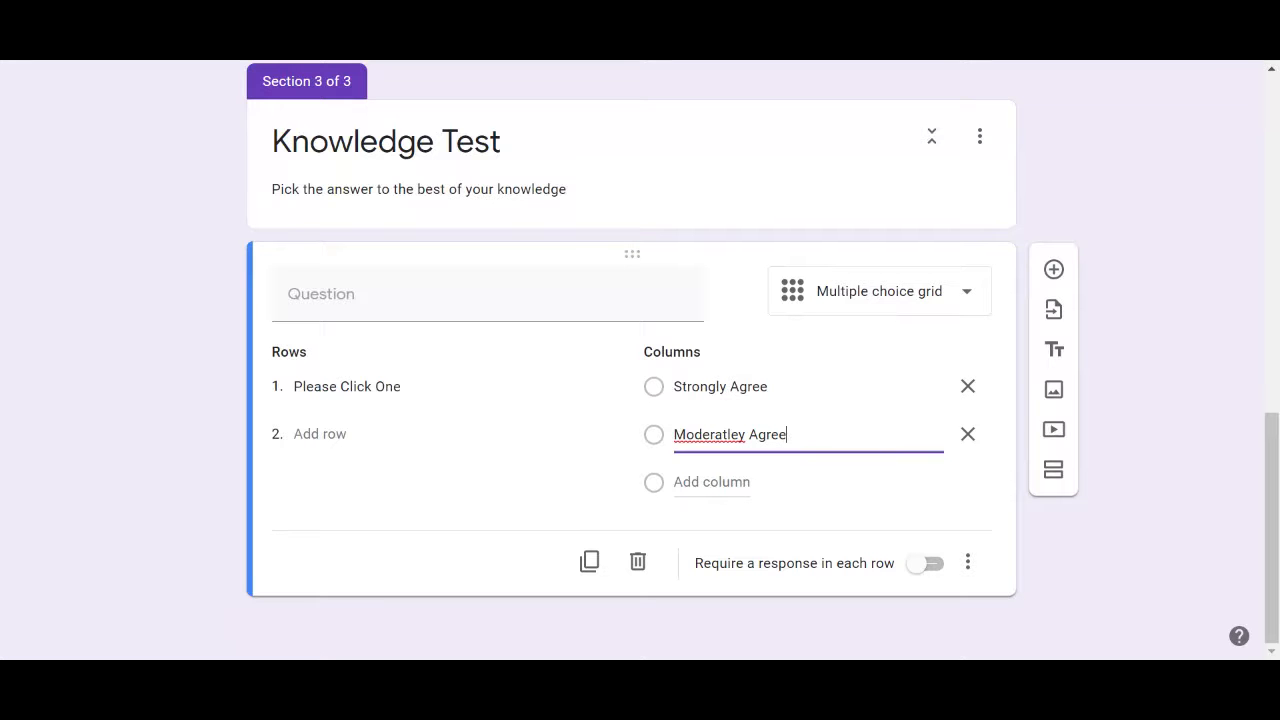
pyautogui.press('Return')
pyautogui.write('Agree')
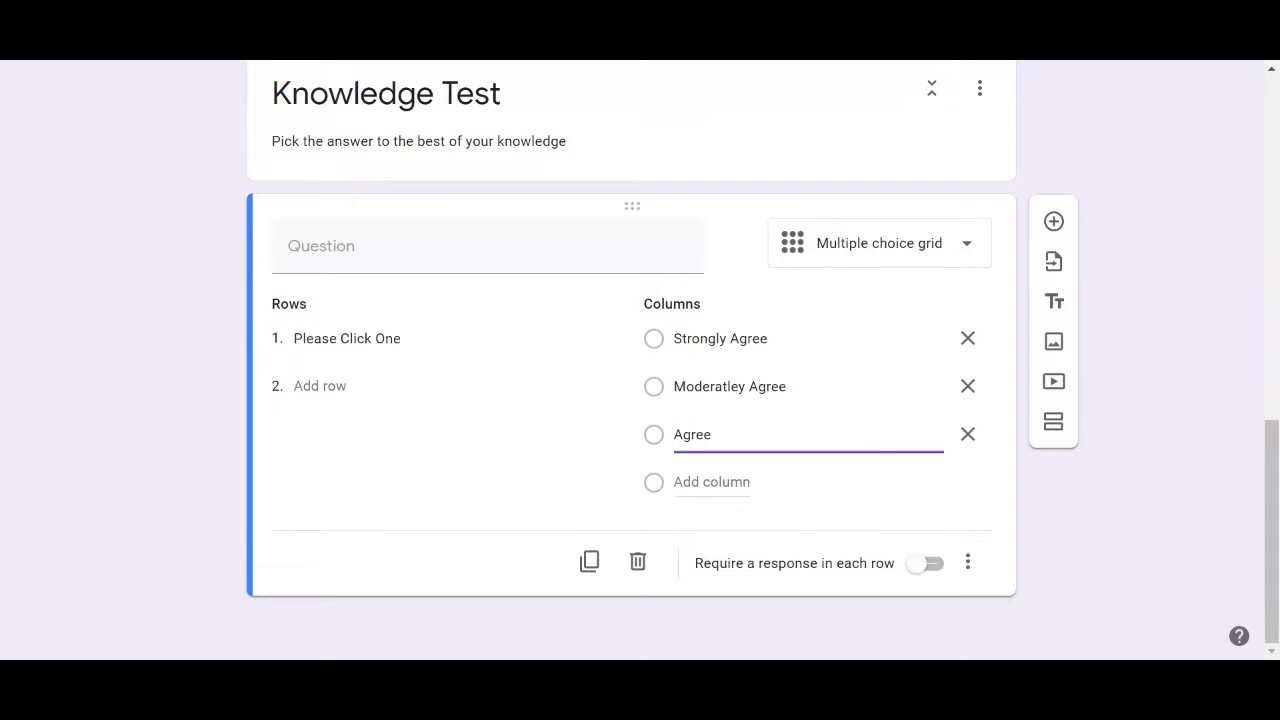
pyautogui.press('Return')
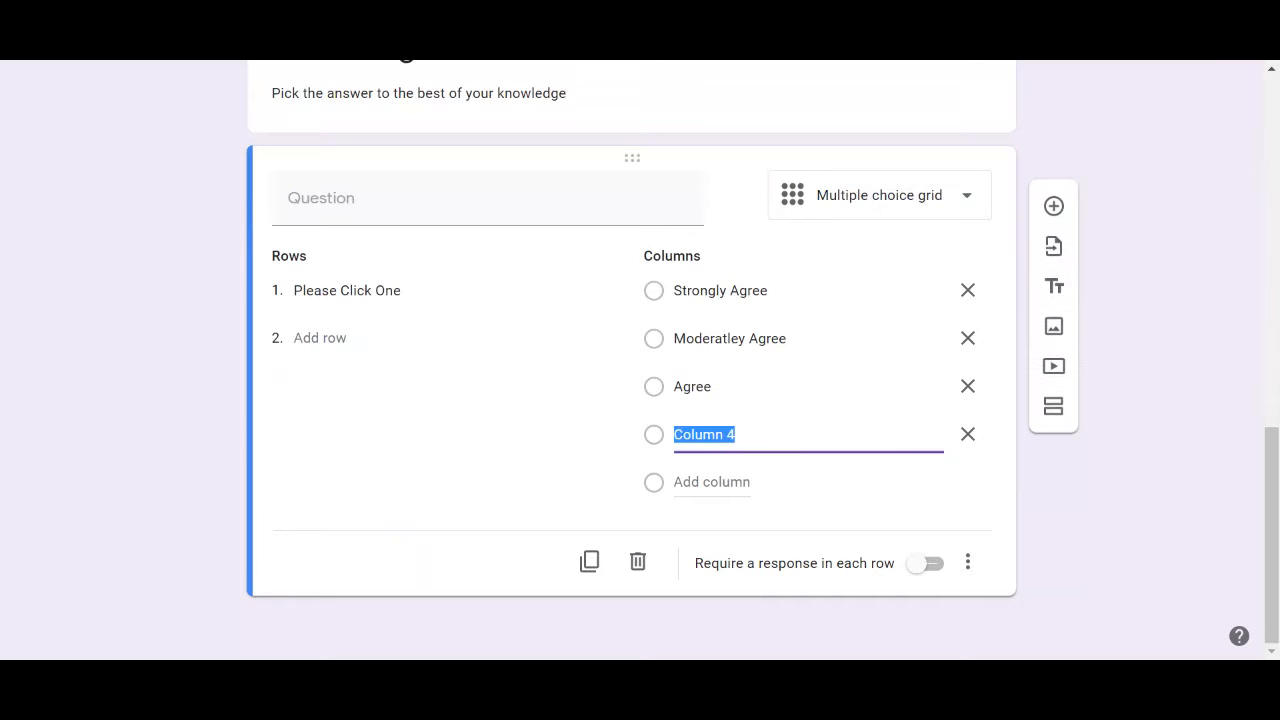
pyautogui.write('Disa')
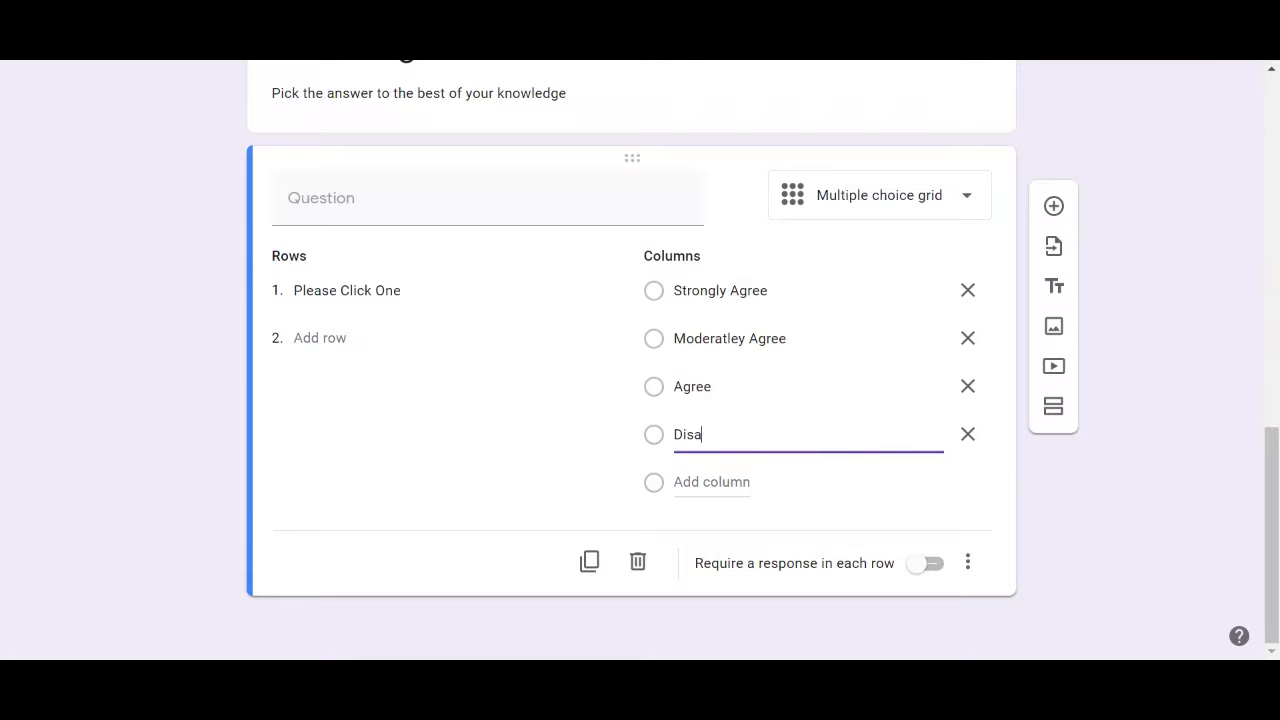
pyautogui.write('gree')
# Scroll back to the top of the form editor
pyautogui.scroll(3, 1180, 537)
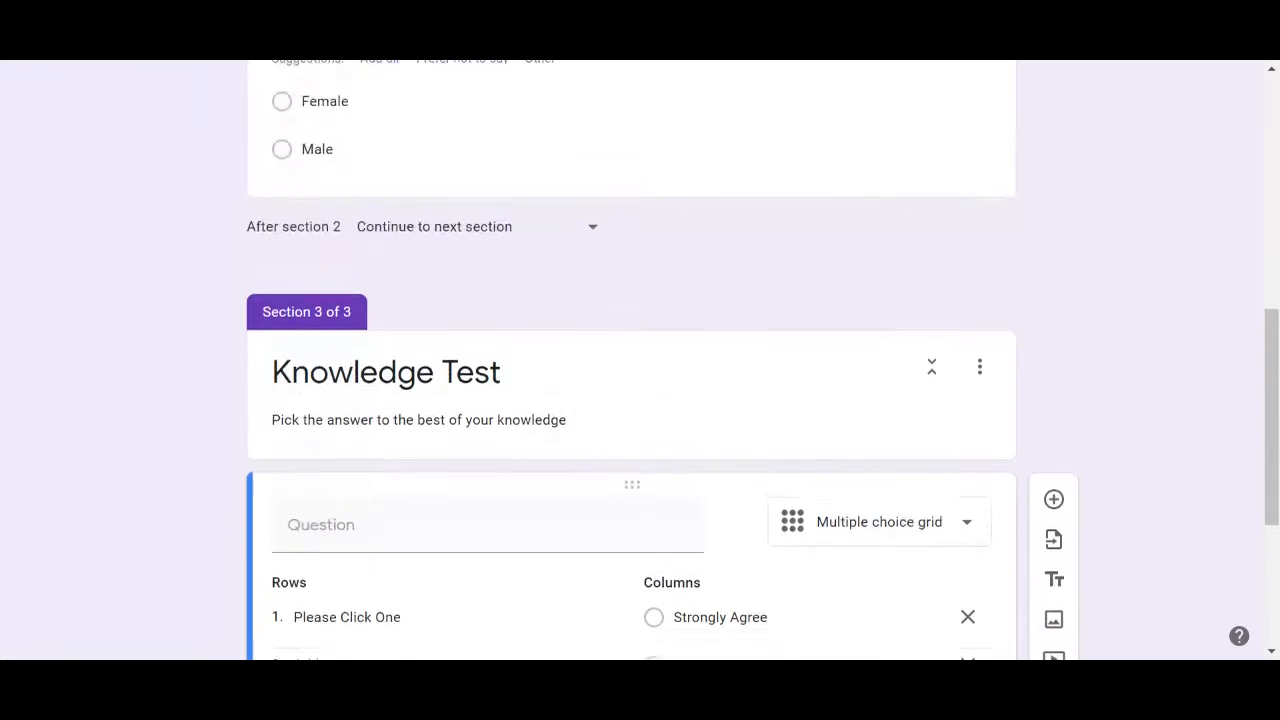
pyautogui.scroll(-2, 640, 360)
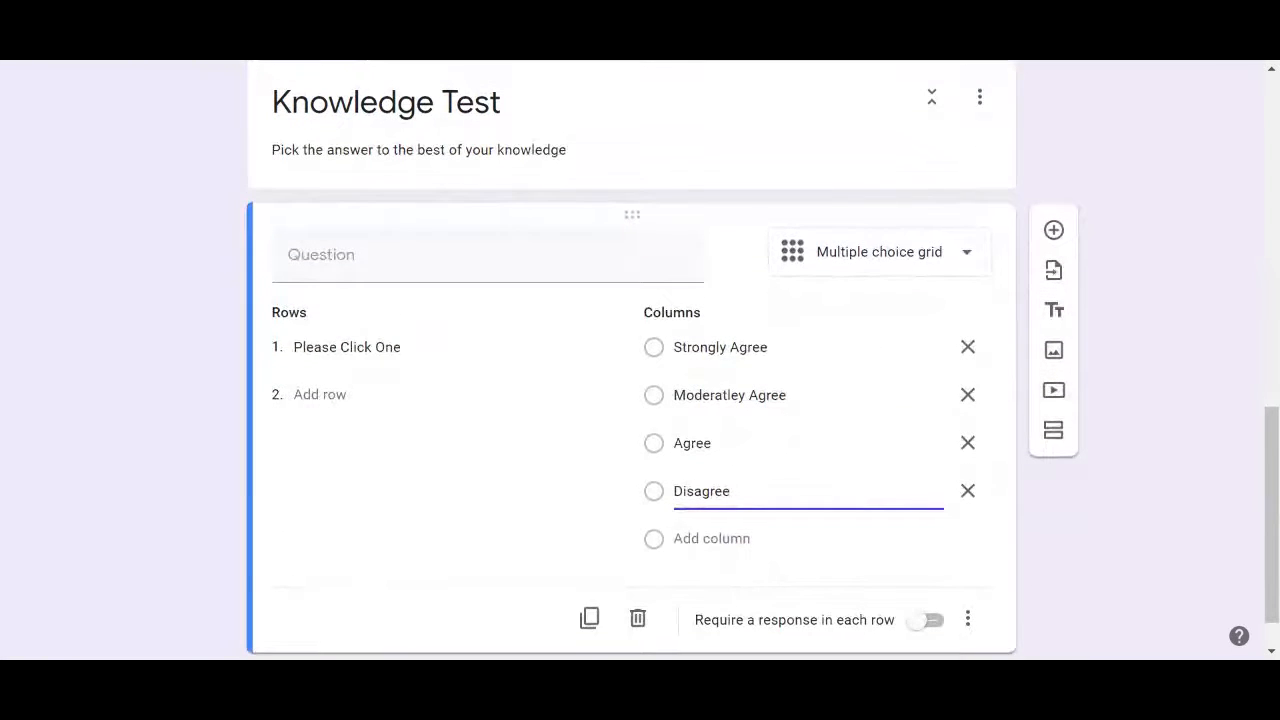
pyautogui.scroll(1, 640, 360)
pyautogui.scroll(8, 640, 360)
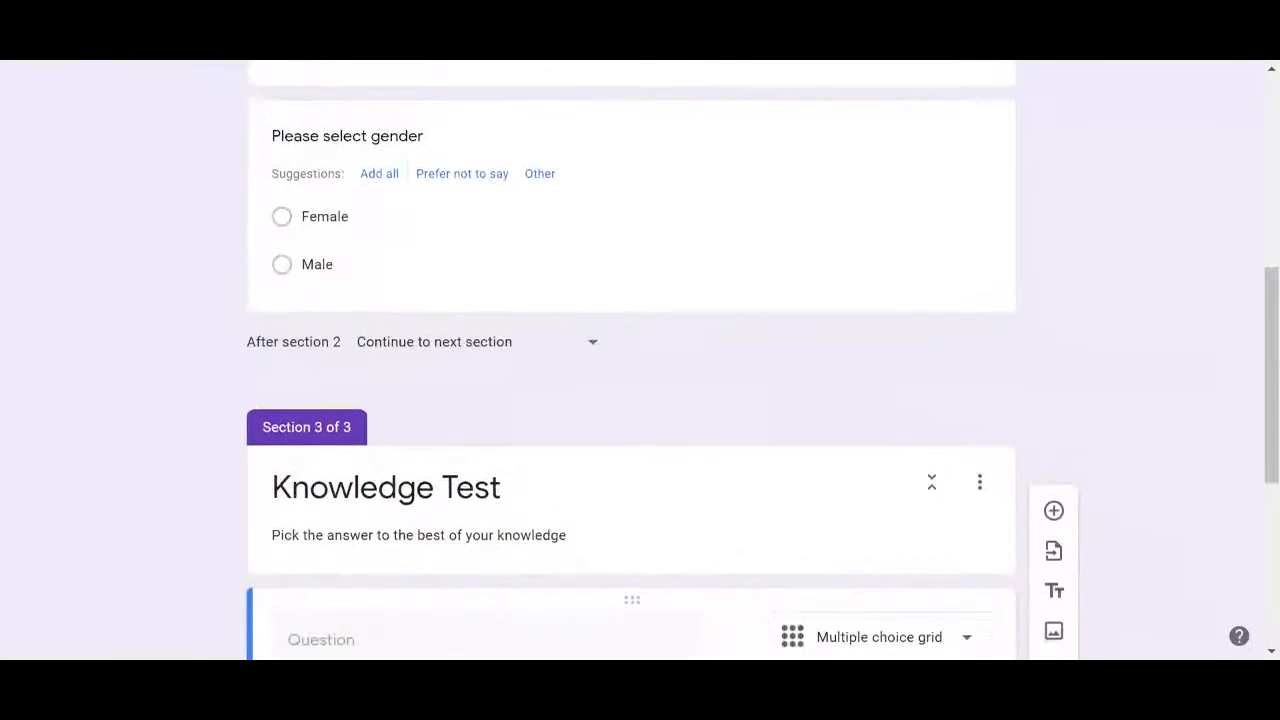
pyautogui.scroll(2, 1260, 214)
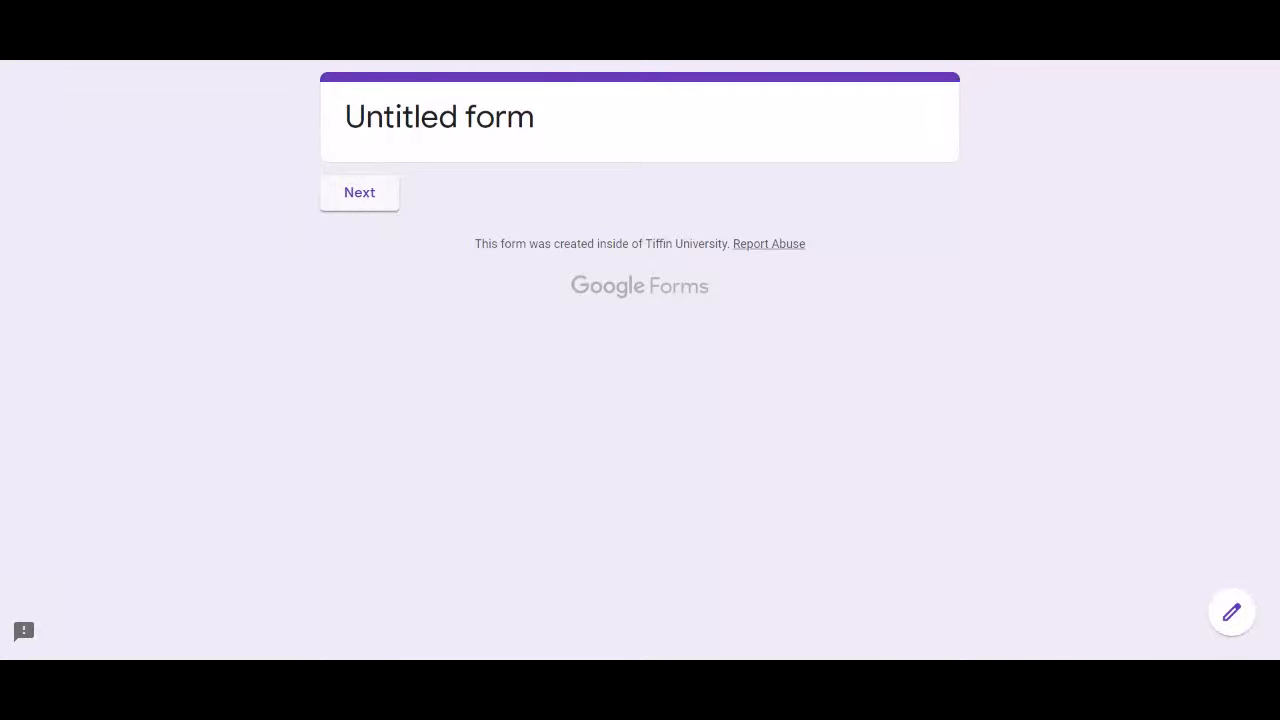
# Page through the preview to Knowledge Test and try Strongly Agree, Moderatley Agree, then Agree in the grid
pyautogui.click(362, 205)
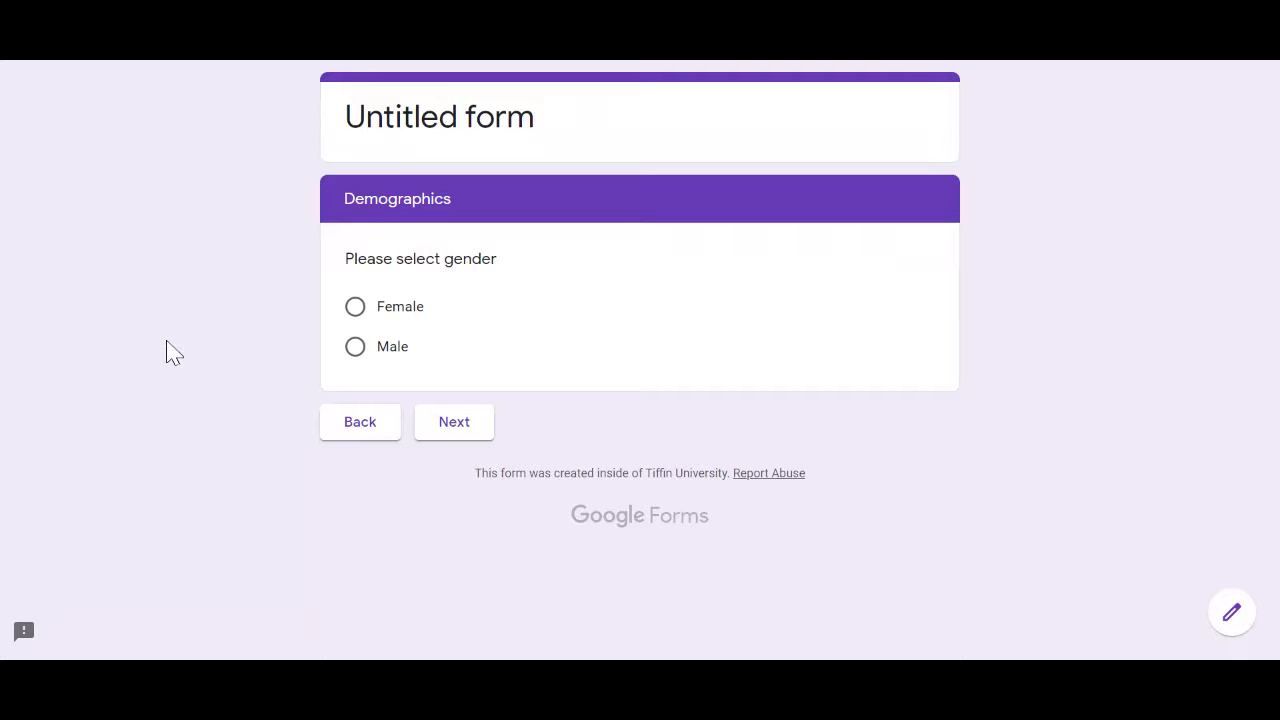
pyautogui.click(456, 424)
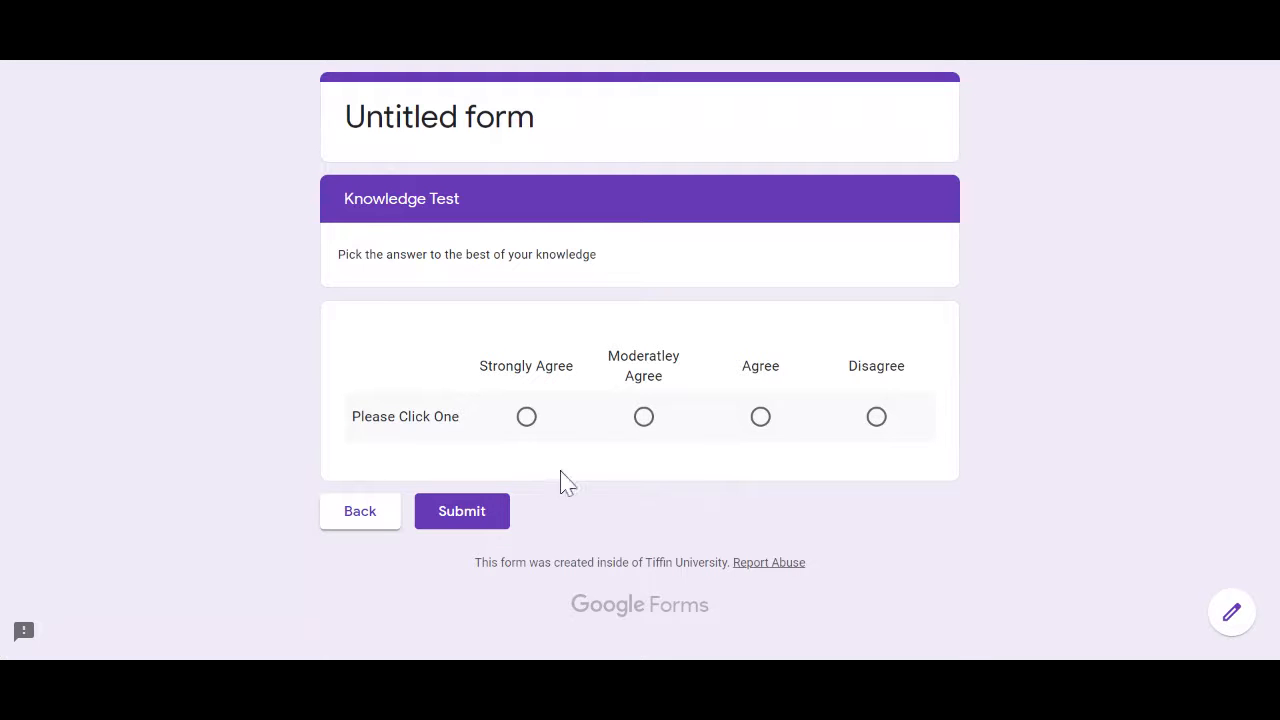
pyautogui.click(537, 436)
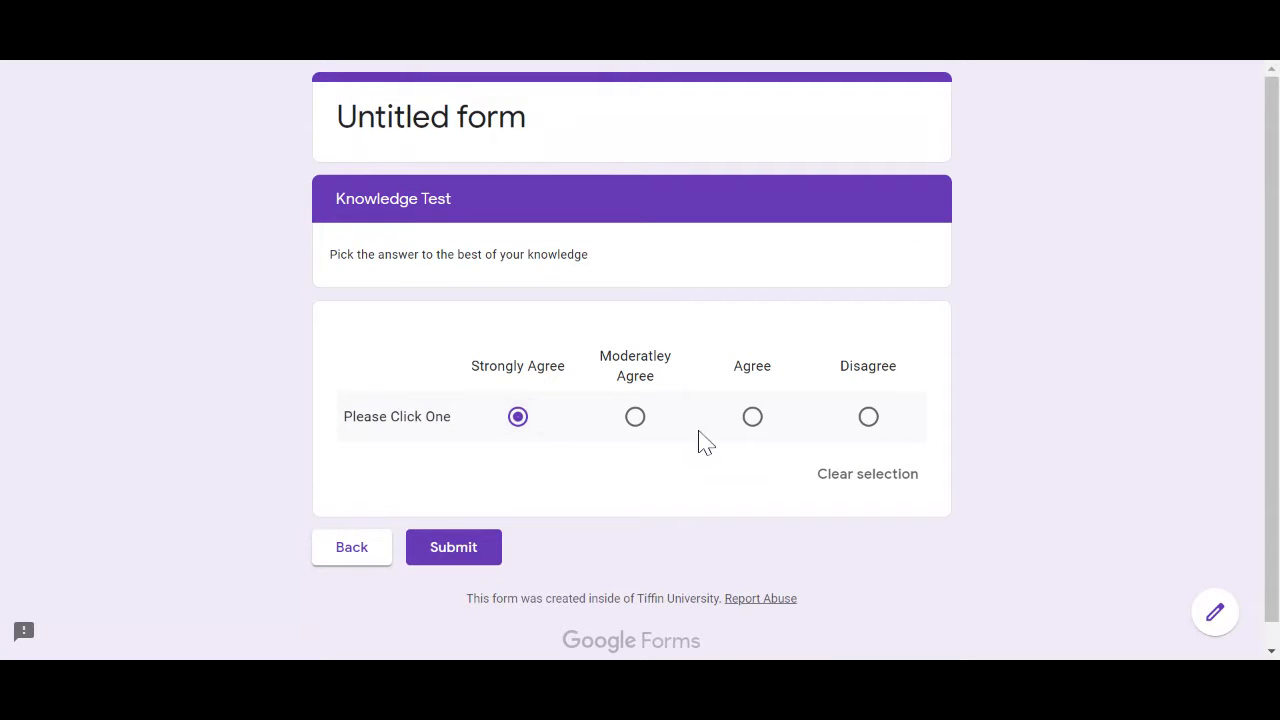
pyautogui.click(638, 430)
pyautogui.click(749, 418)
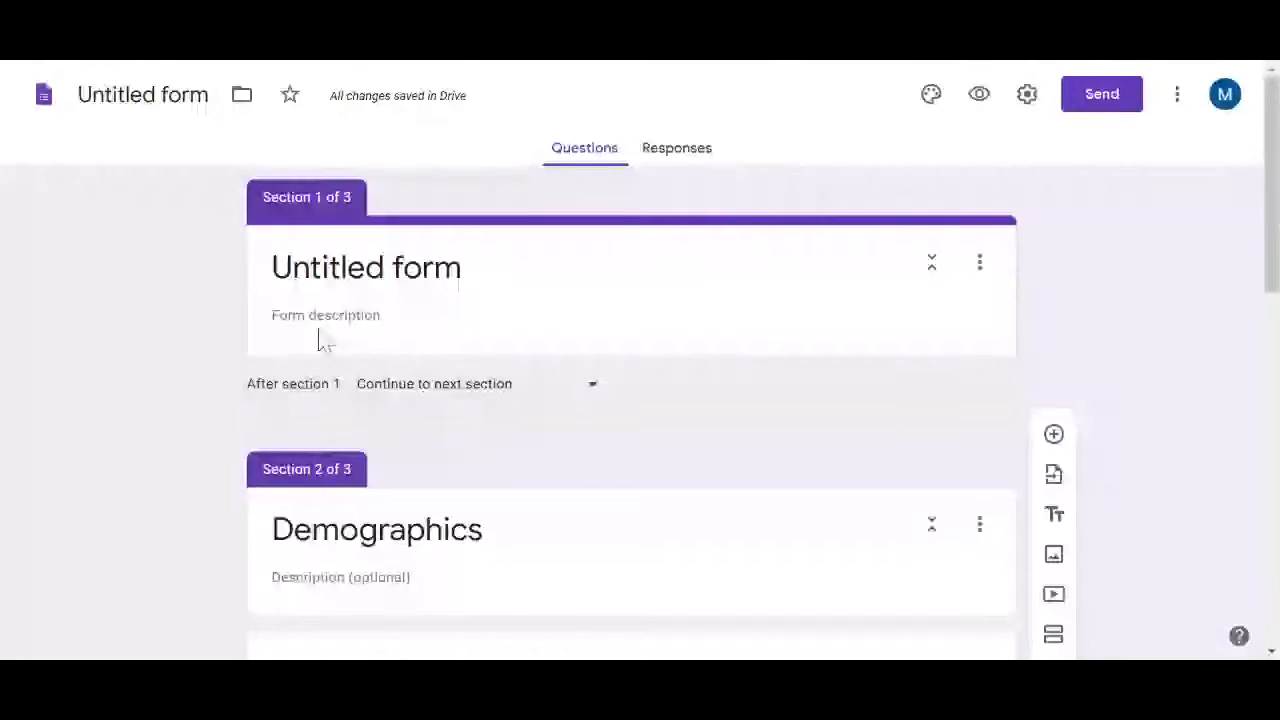
pyautogui.scroll(-2, 320, 340)
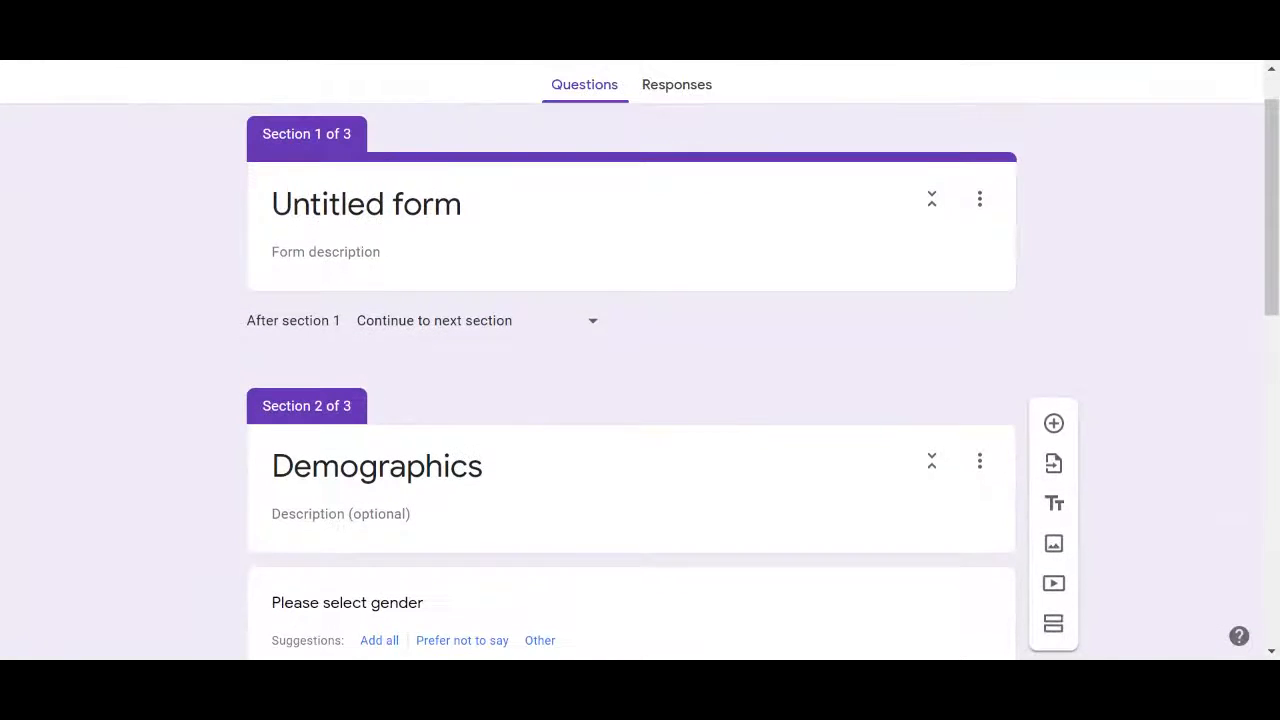
pyautogui.scroll(-10, 630, 360)
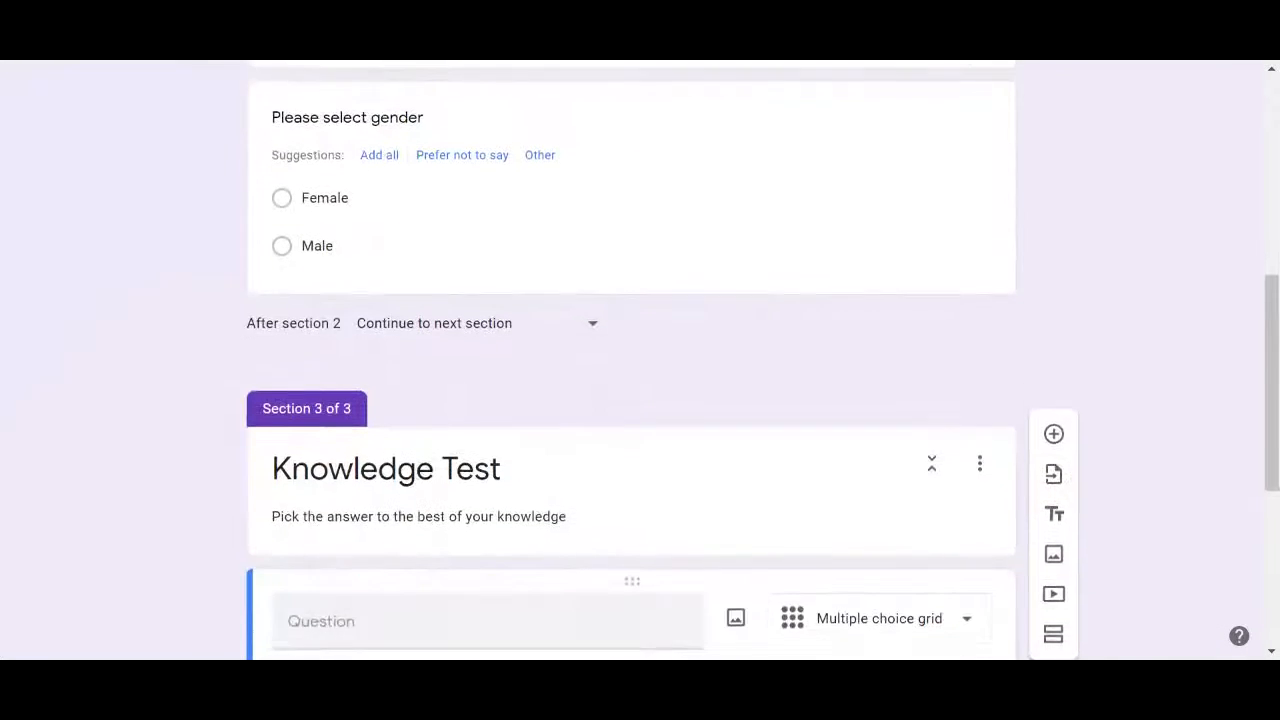
pyautogui.scroll(-2, 630, 360)
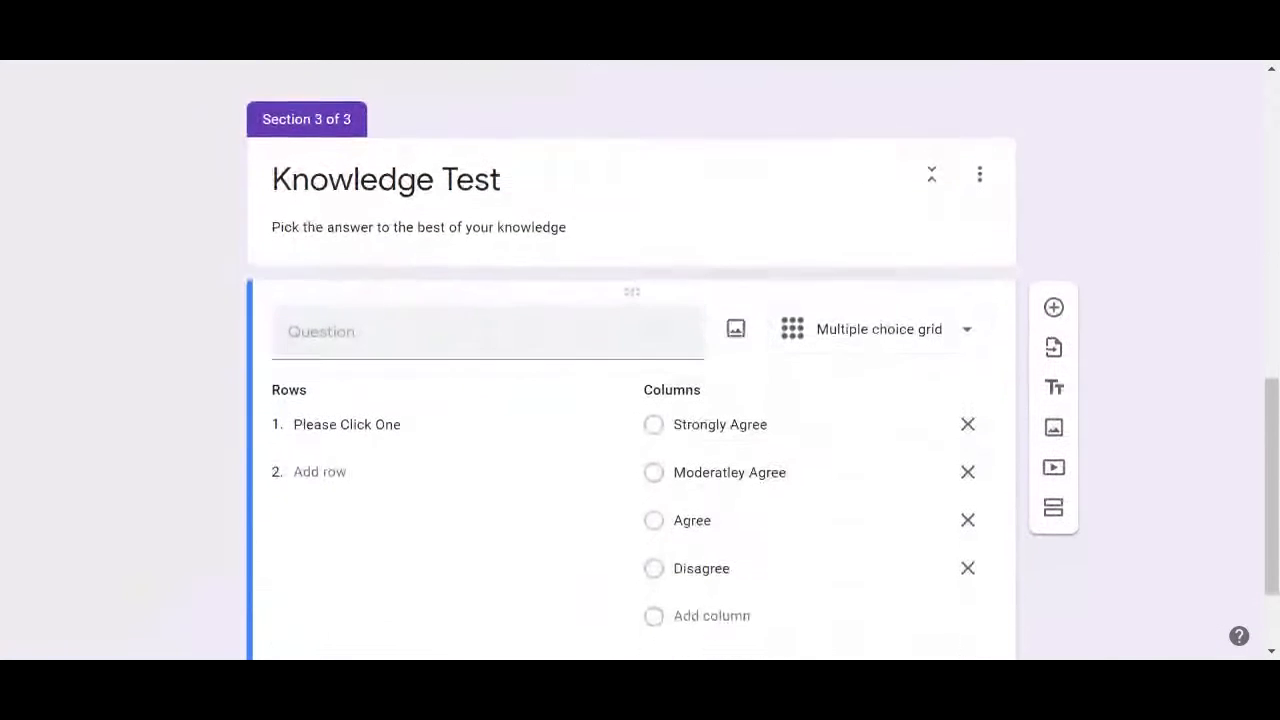
pyautogui.click(871, 343)
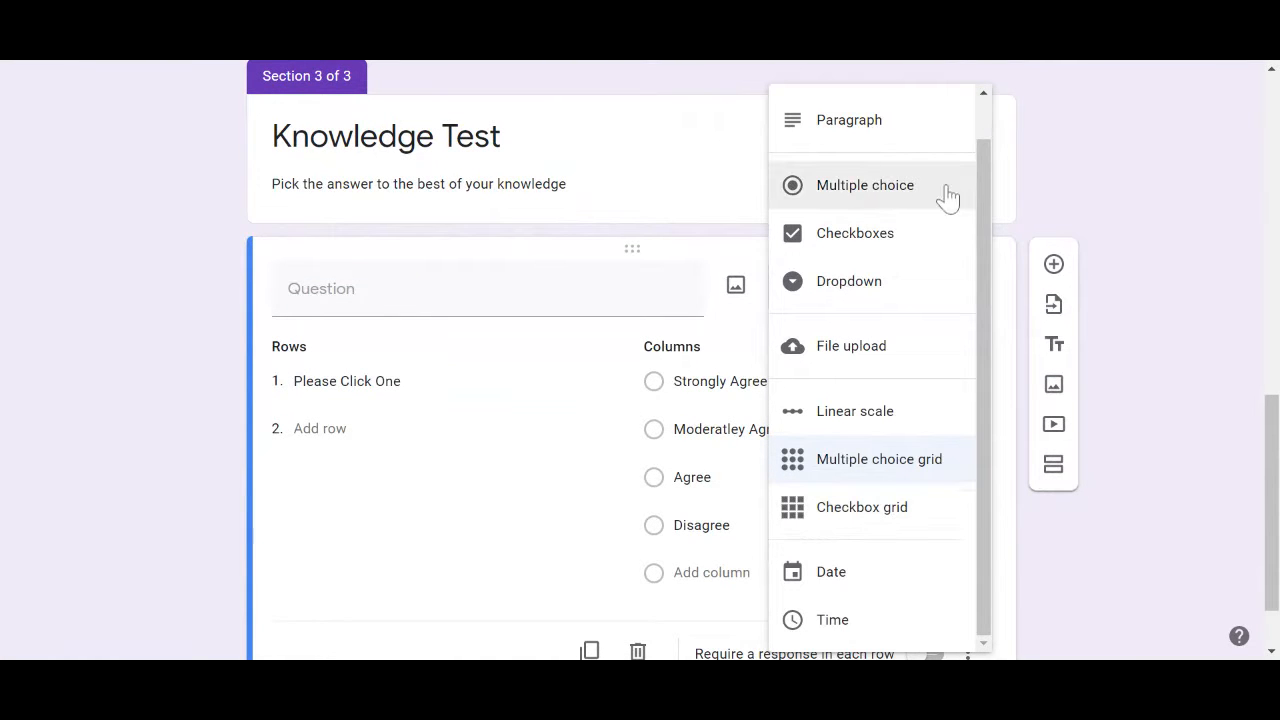
pyautogui.scroll(1, 988, 218)
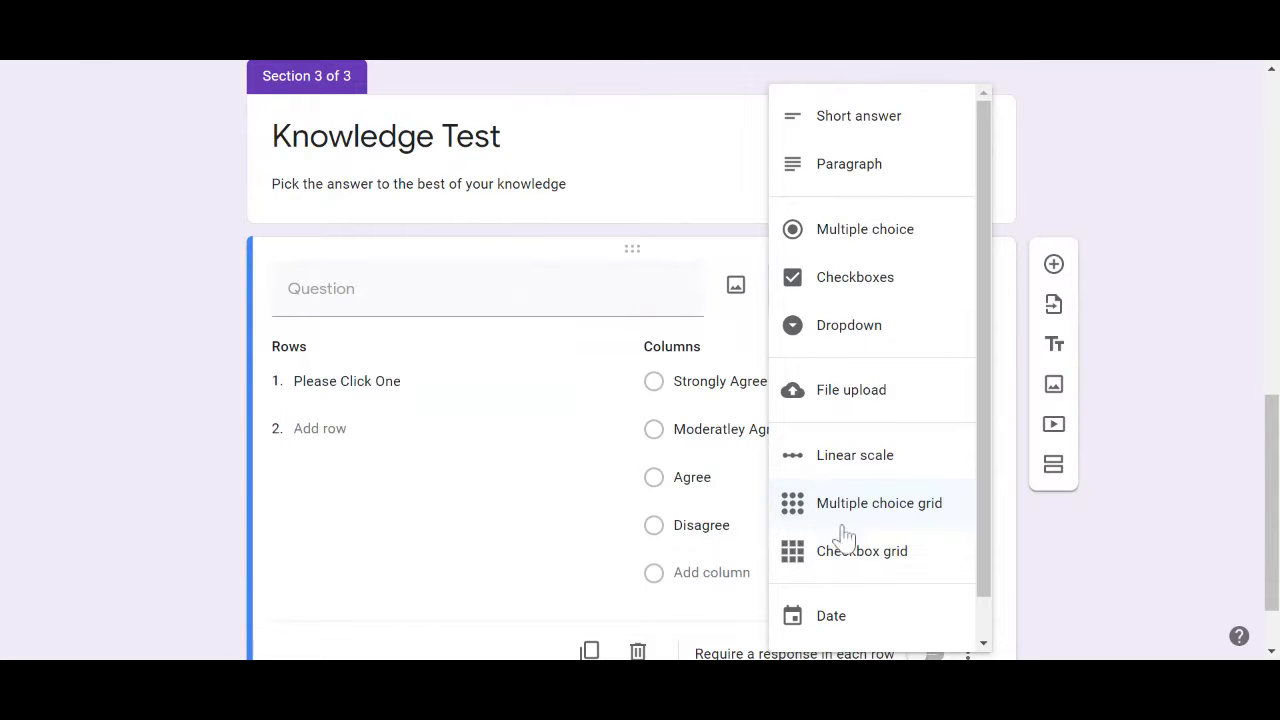
pyautogui.click(1078, 140)
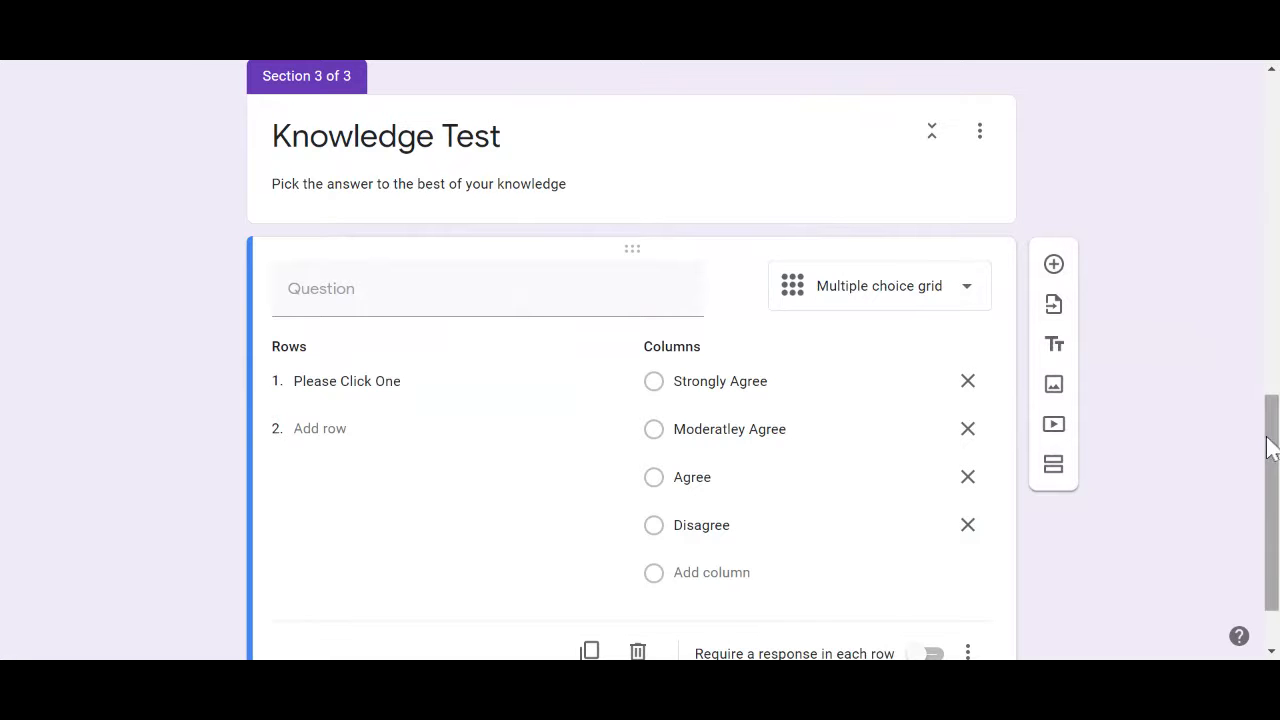
pyautogui.moveTo(1272, 449); pyautogui.dragTo(1257, 134)
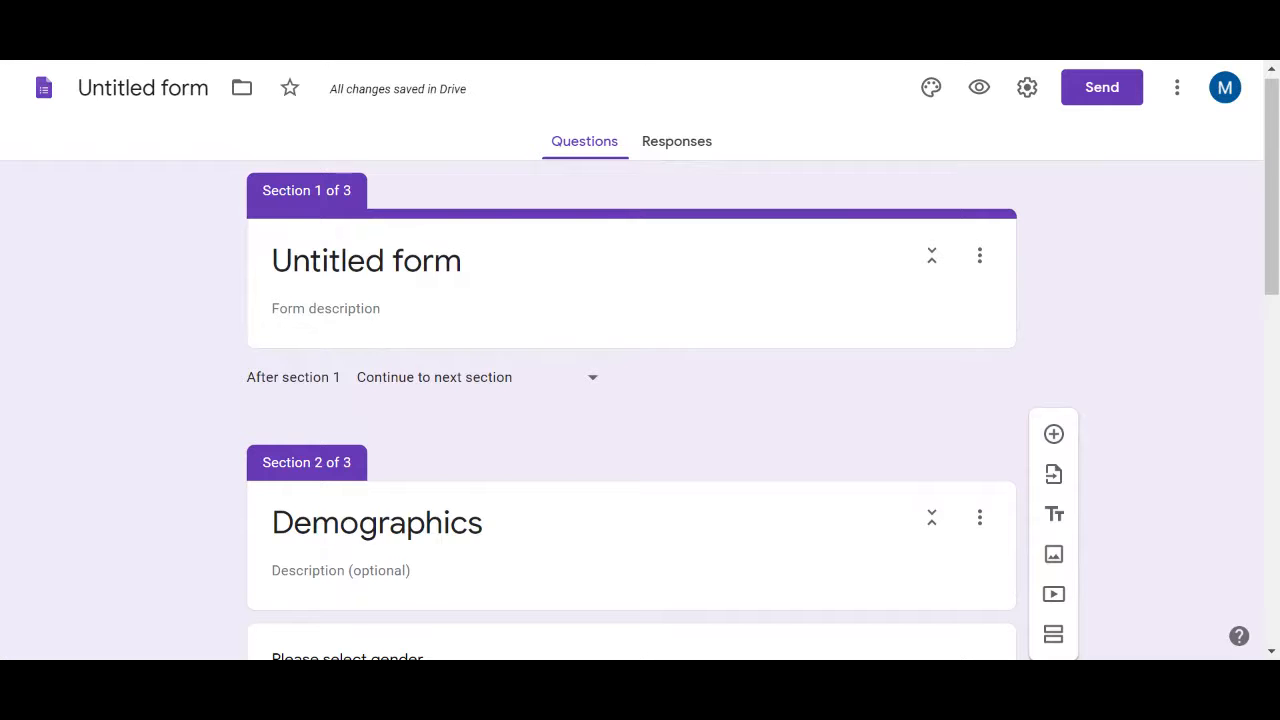
# Scroll down through the grid question's results and back up again
pyautogui.scroll(-2, 640, 400)
pyautogui.scroll(-4, 640, 360)
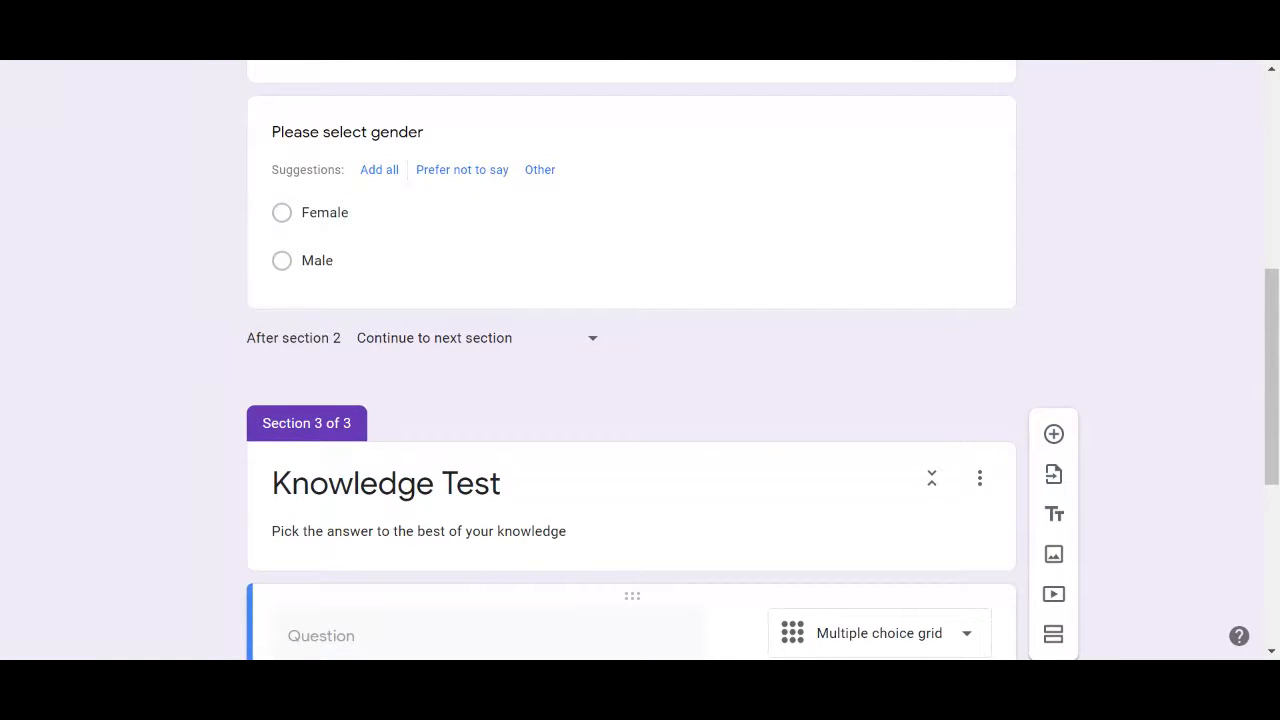
pyautogui.scroll(-3, 640, 400)
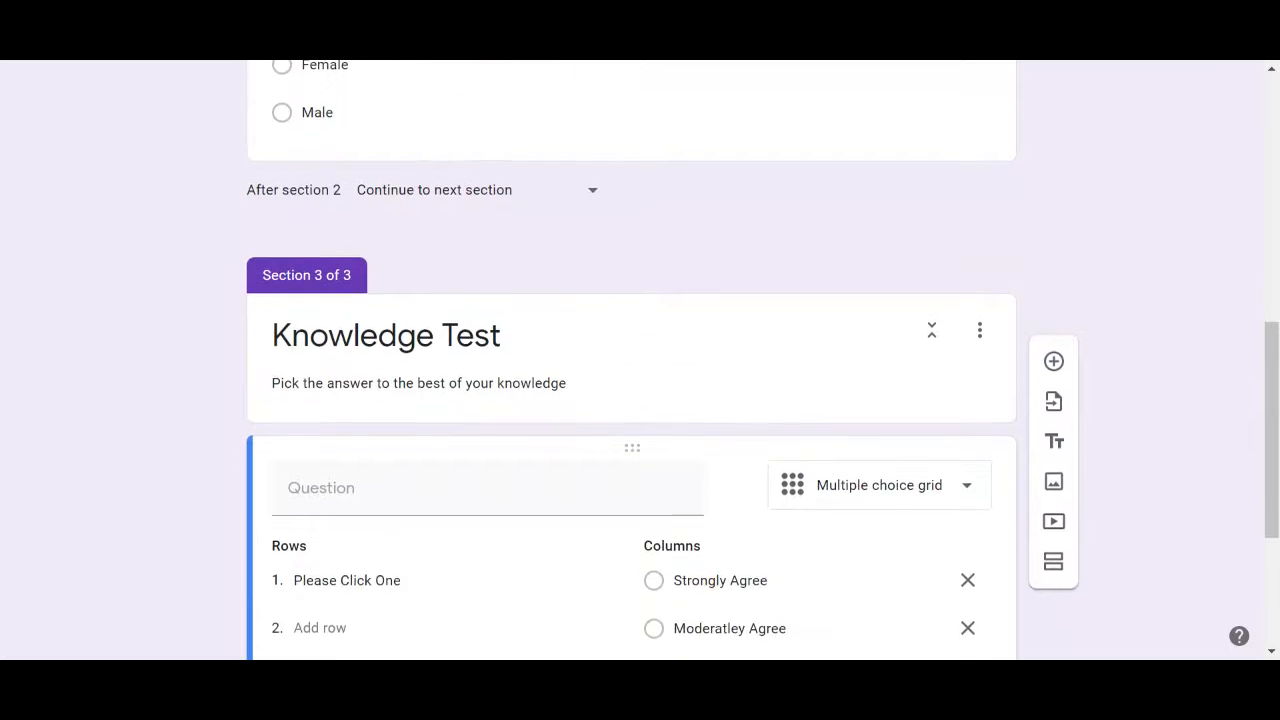
pyautogui.scroll(-1, 640, 400)
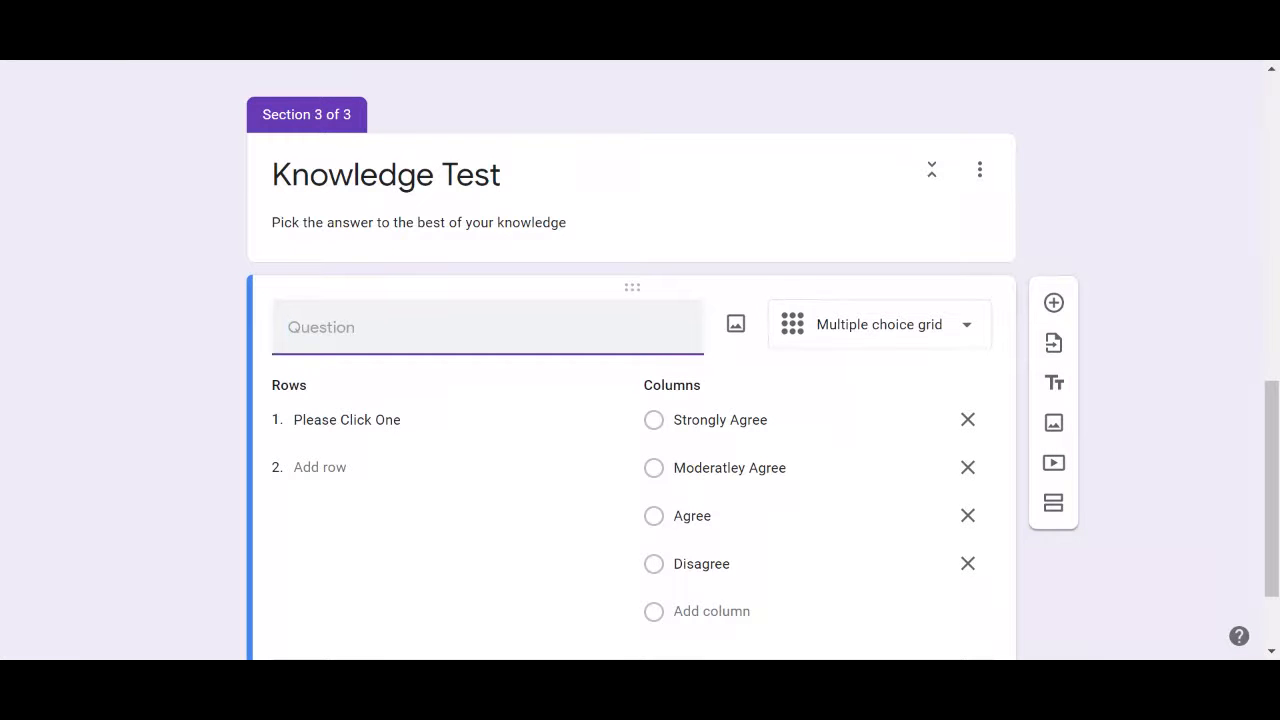
pyautogui.scroll(-2, 640, 400)
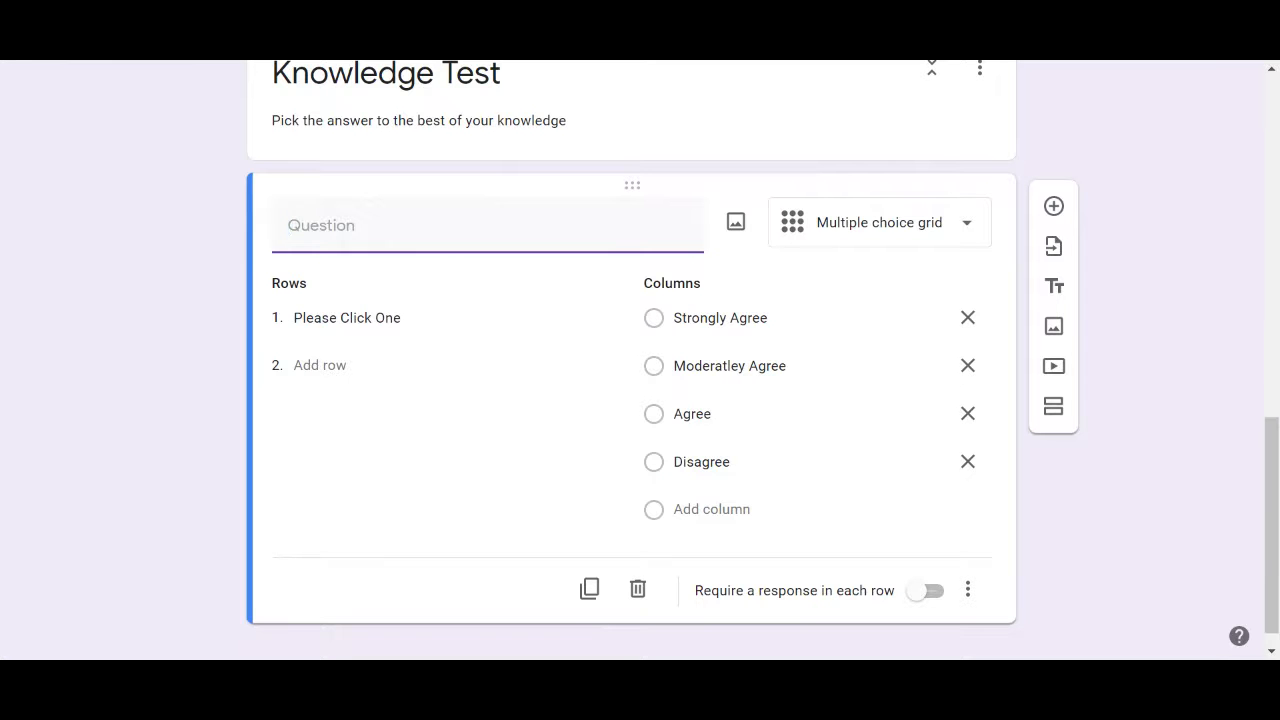
pyautogui.scroll(2, 1163, 181)
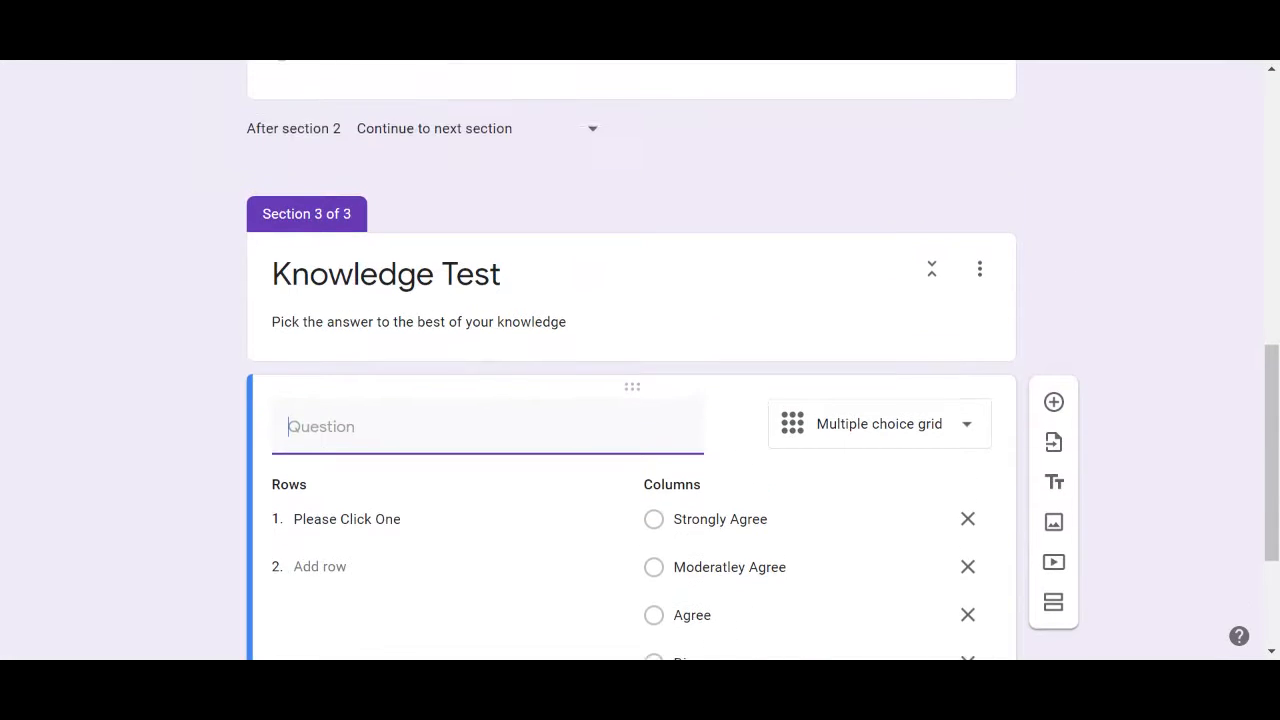
pyautogui.scroll(10, 640, 400)
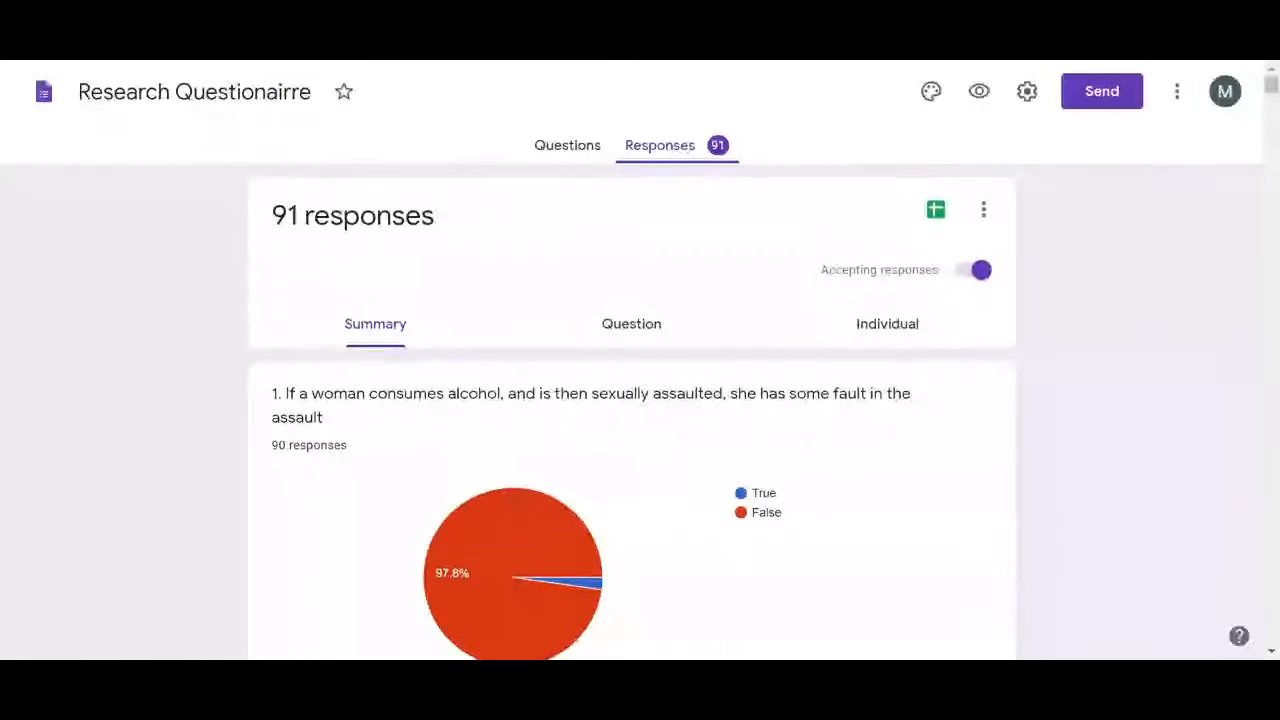
pyautogui.scroll(-1, 109, 440)
pyautogui.scroll(1, 109, 440)
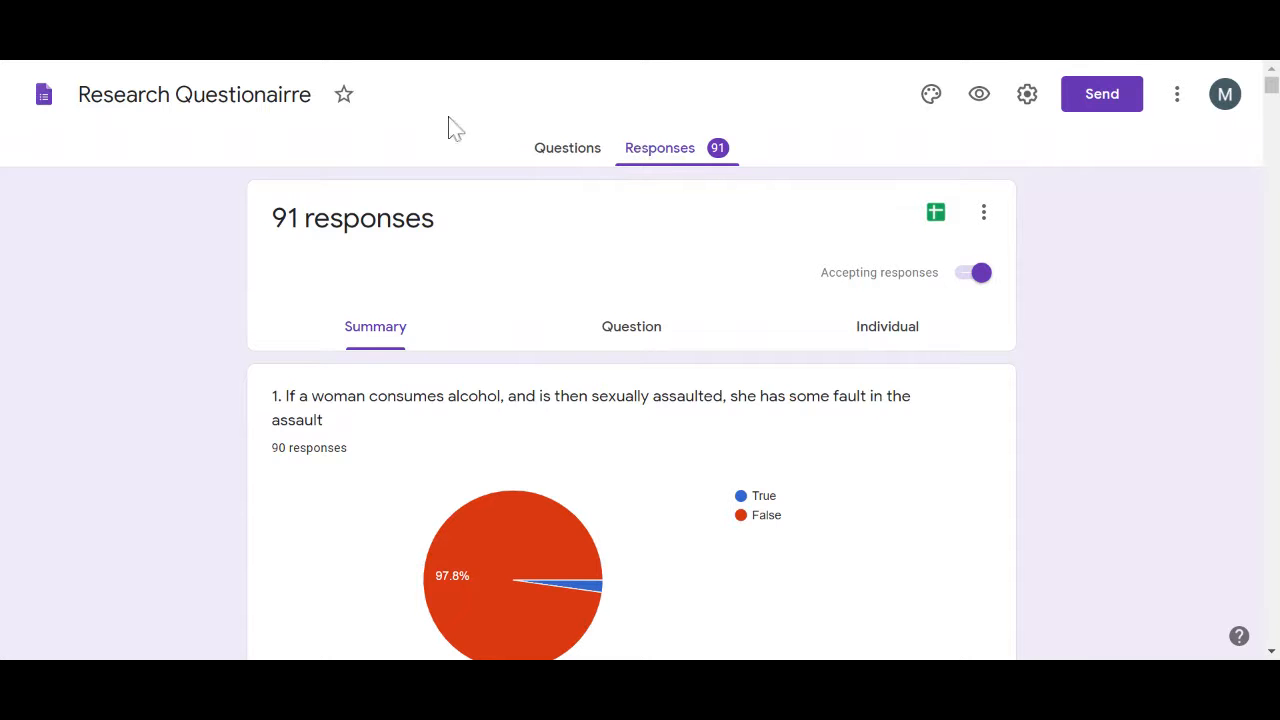
pyautogui.scroll(-1, 632, 360)
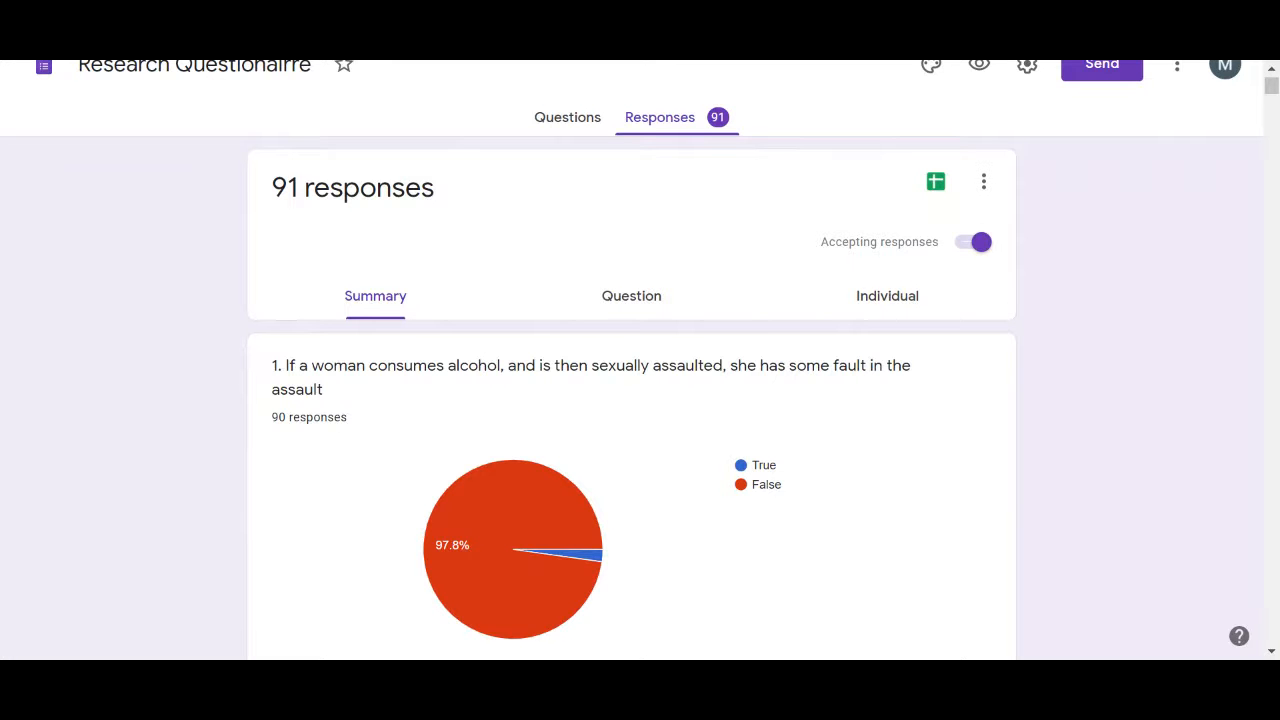
pyautogui.scroll(-1, 632, 360)
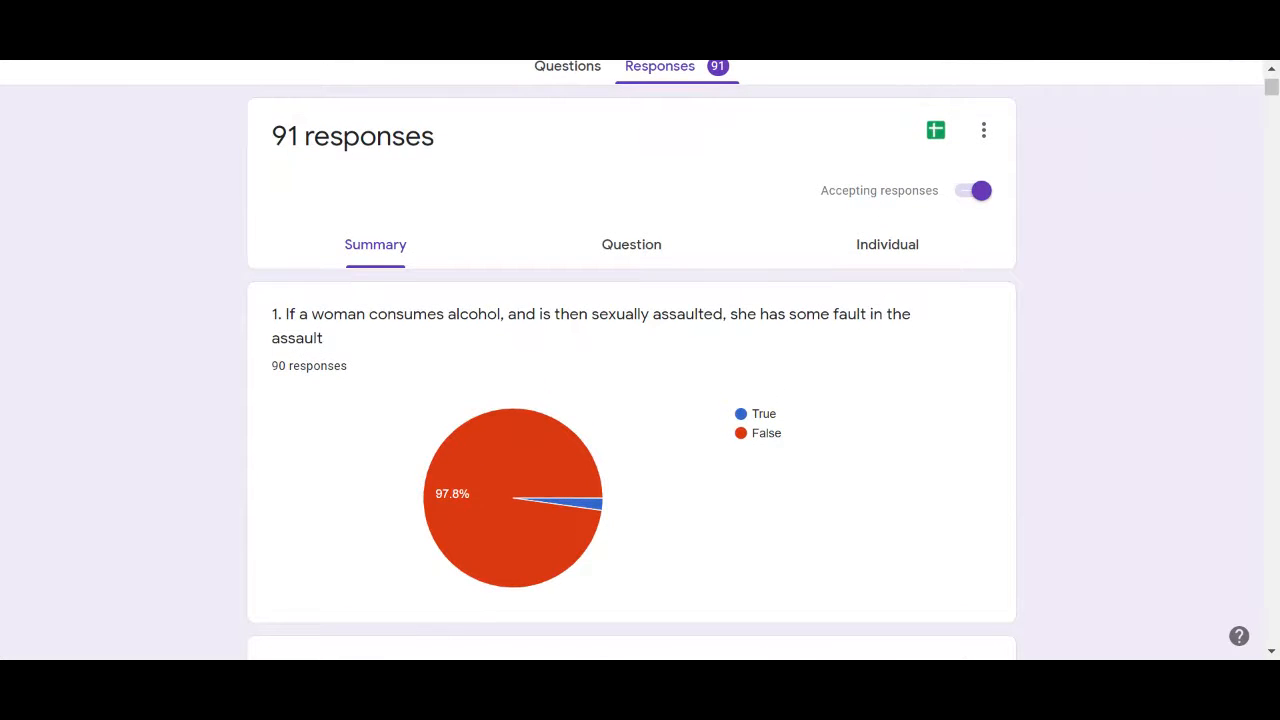
pyautogui.scroll(-2, 632, 360)
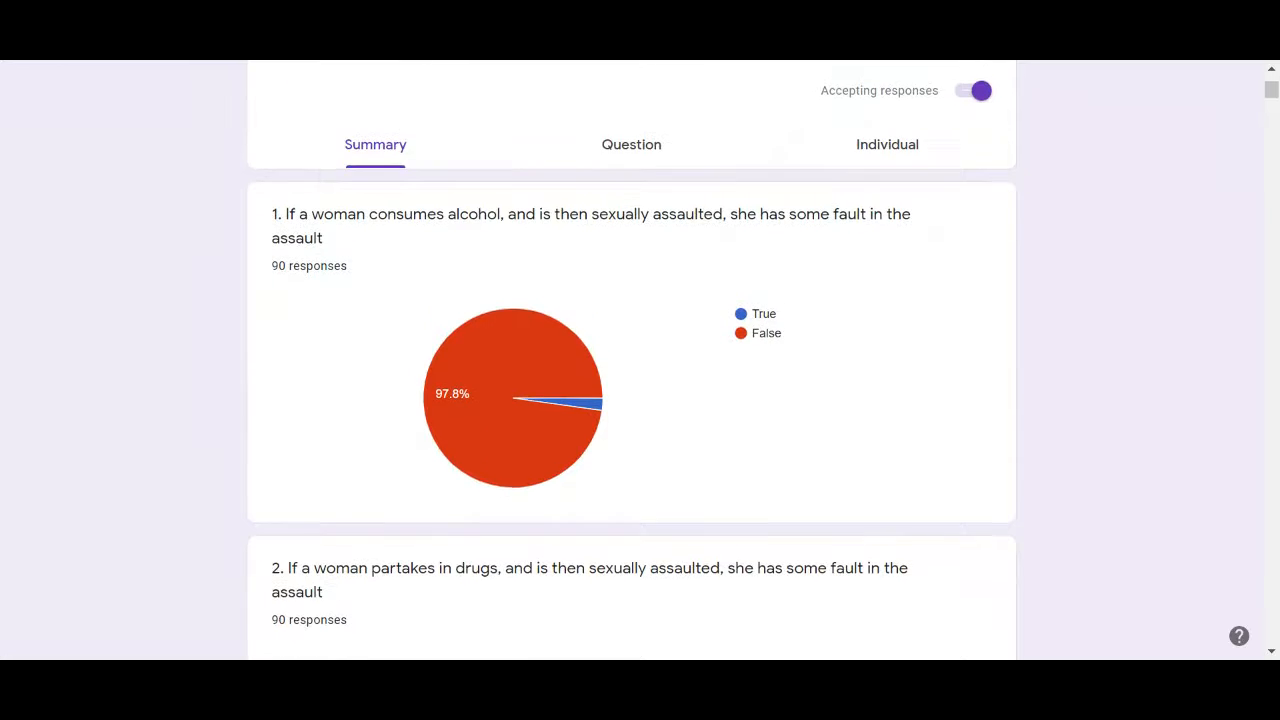
pyautogui.scroll(1, 632, 360)
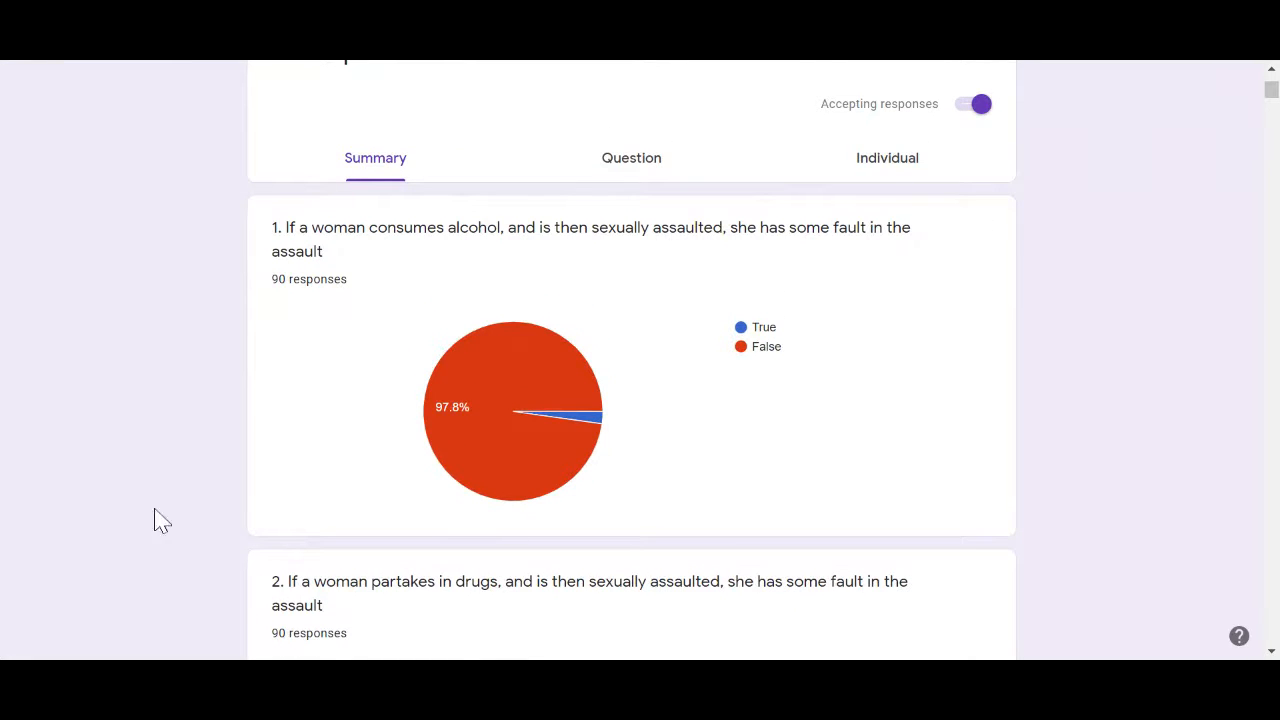
pyautogui.moveTo(543, 392)
pyautogui.scroll(1, 632, 360)
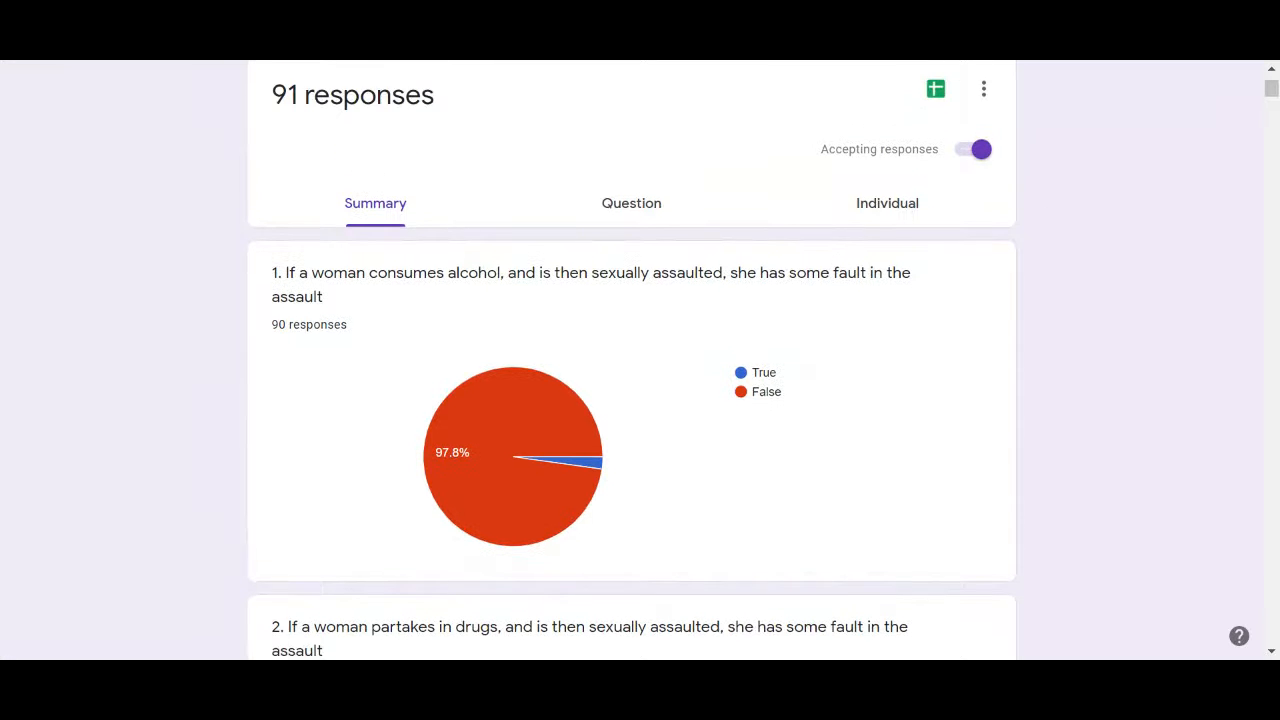
pyautogui.scroll(1, 632, 360)
pyautogui.scroll(-1, 632, 360)
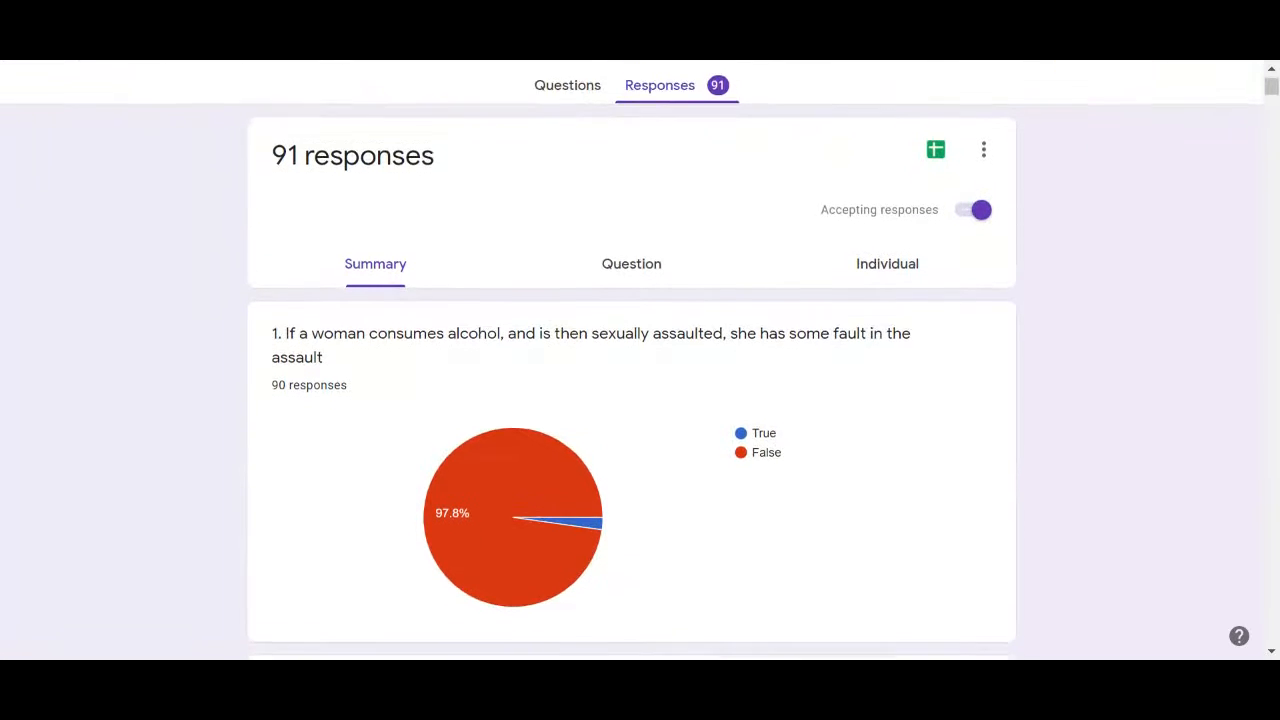
pyautogui.scroll(-1, 640, 360)
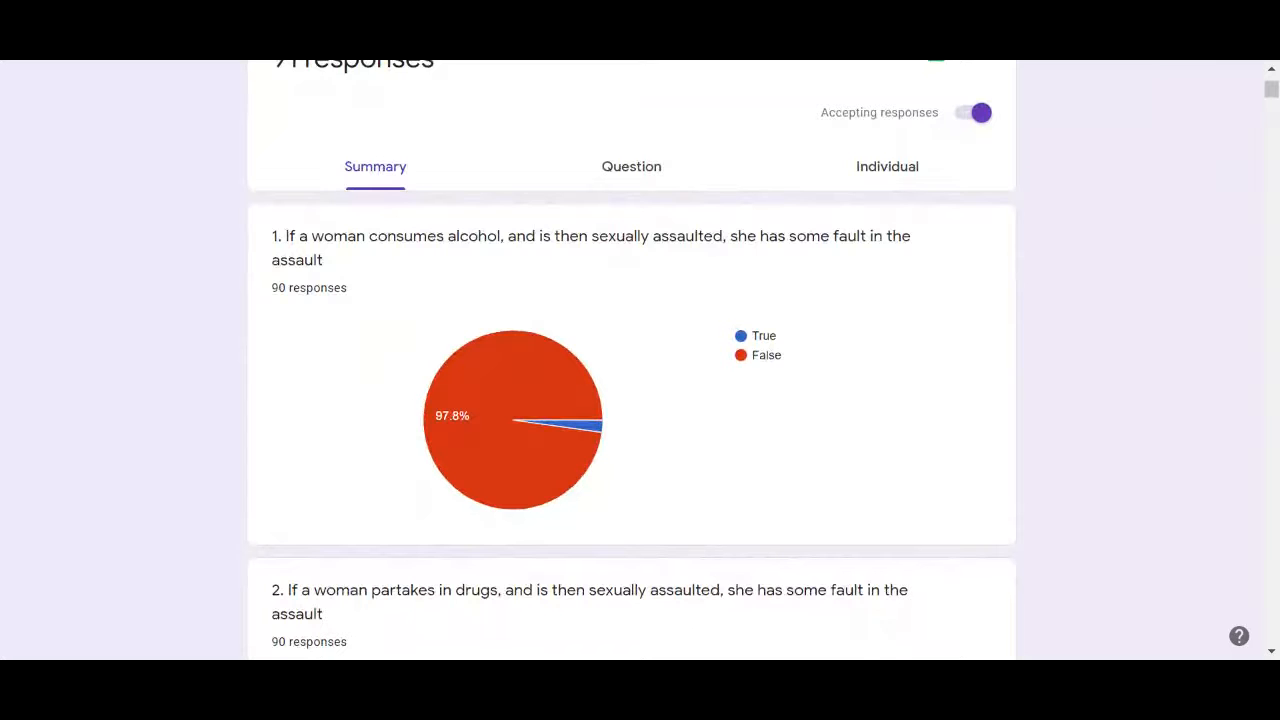
pyautogui.scroll(-1, 632, 360)
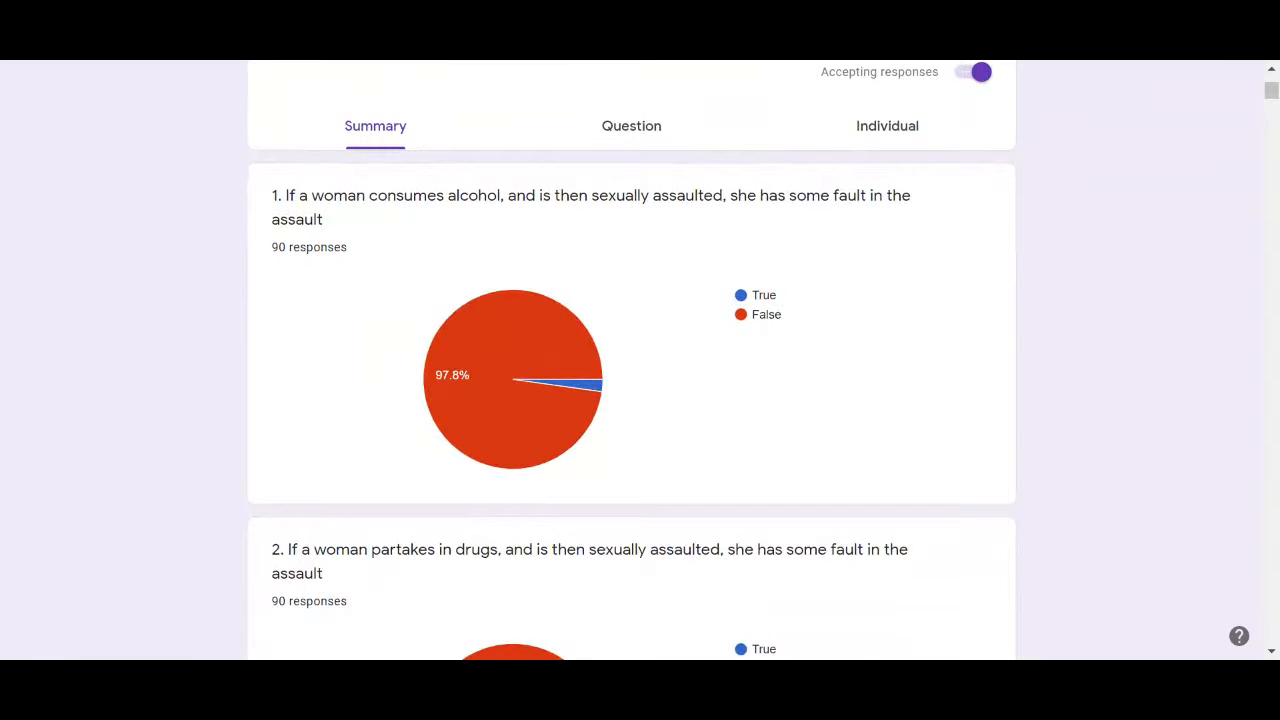
pyautogui.scroll(-1, 632, 360)
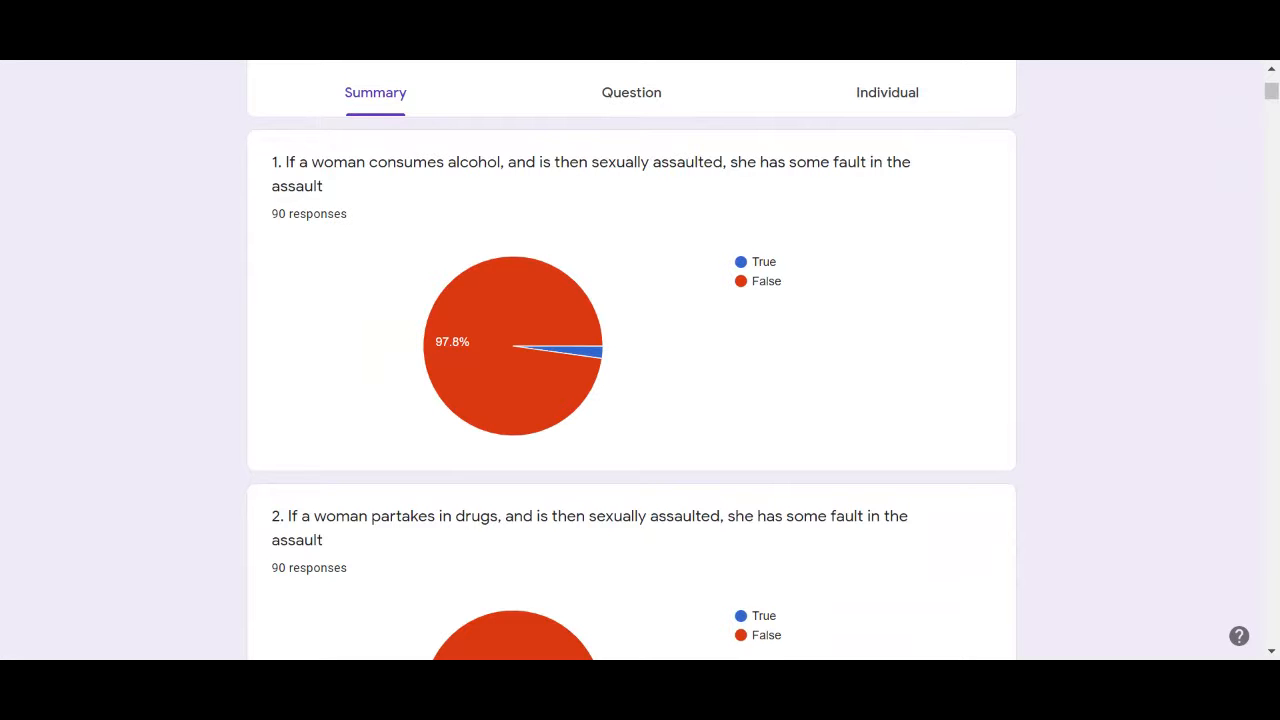
pyautogui.scroll(-4, 632, 360)
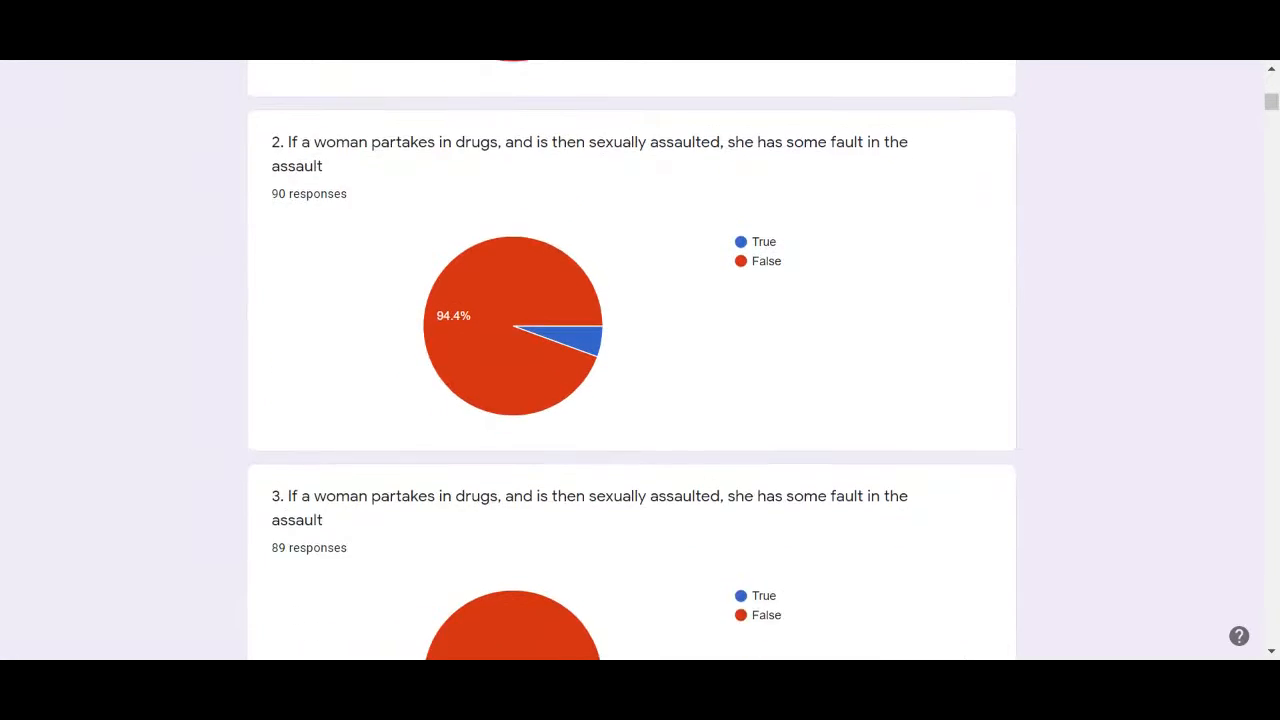
pyautogui.scroll(-5, 632, 360)
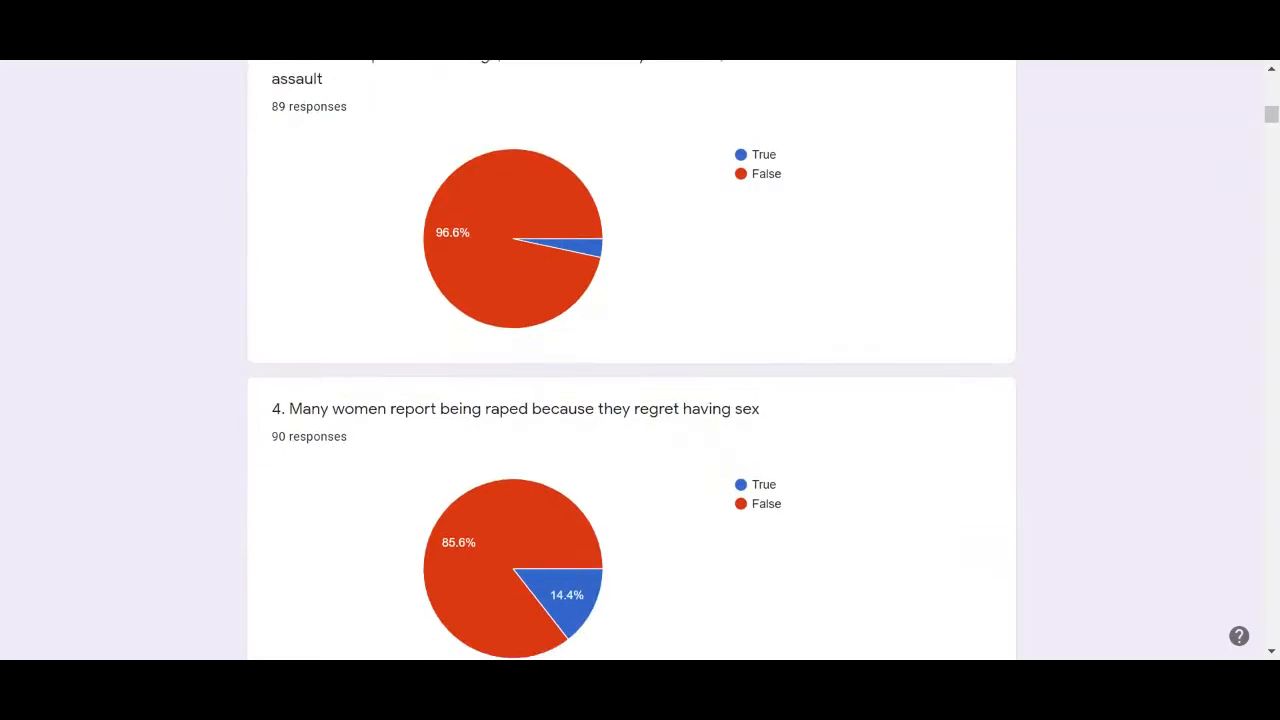
pyautogui.scroll(-9, 632, 360)
pyautogui.scroll(19, 632, 360)
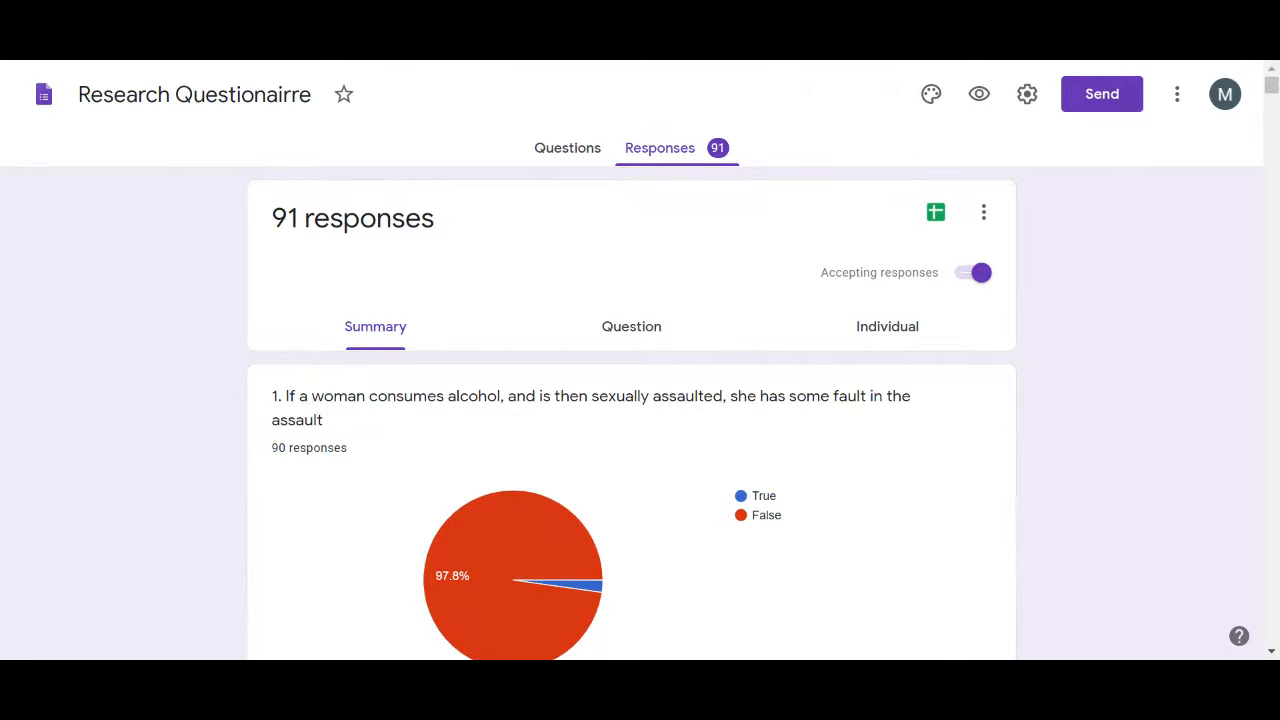
pyautogui.scroll(-1, 632, 360)
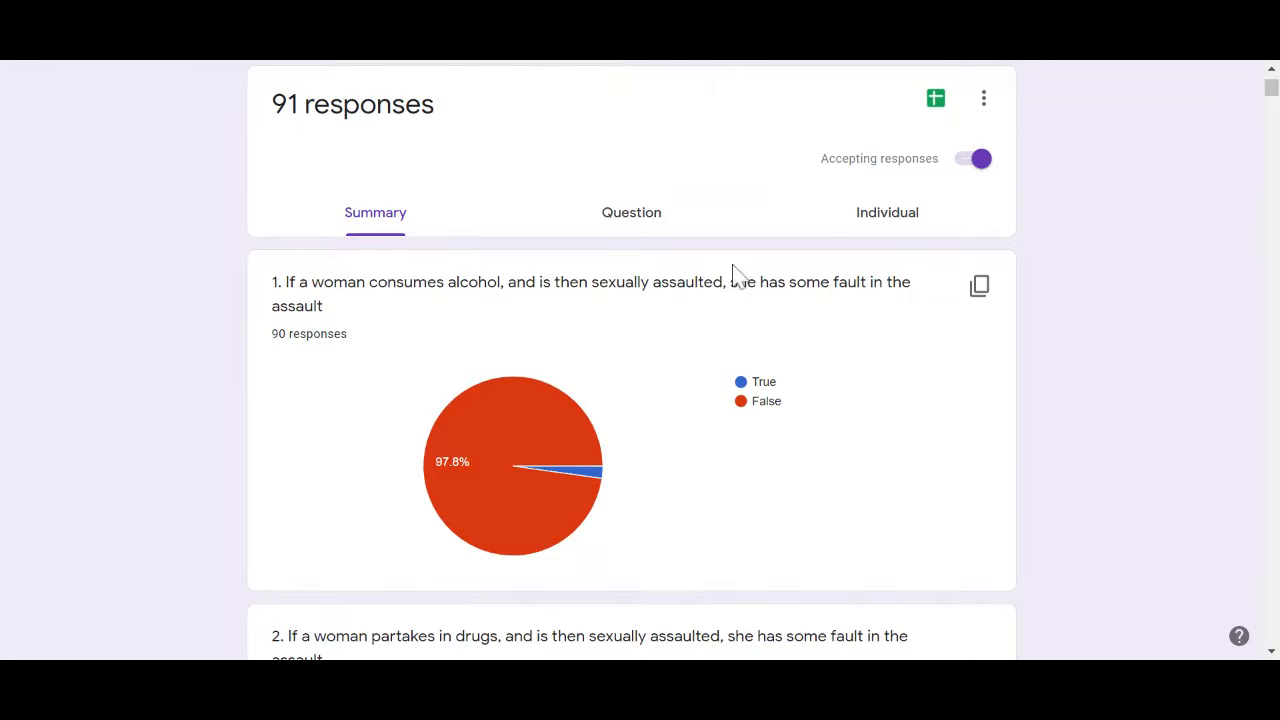
pyautogui.moveTo(577, 422)
pyautogui.scroll(1, 6, 291)
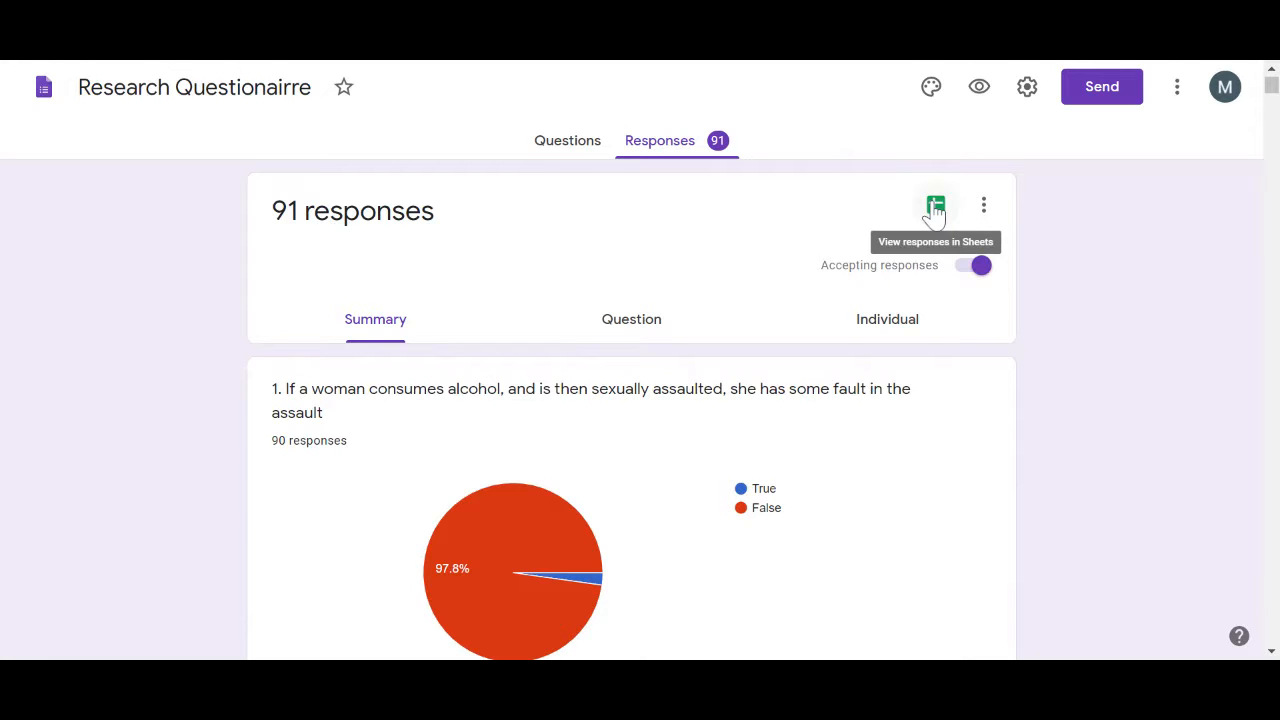
pyautogui.click(934, 209)
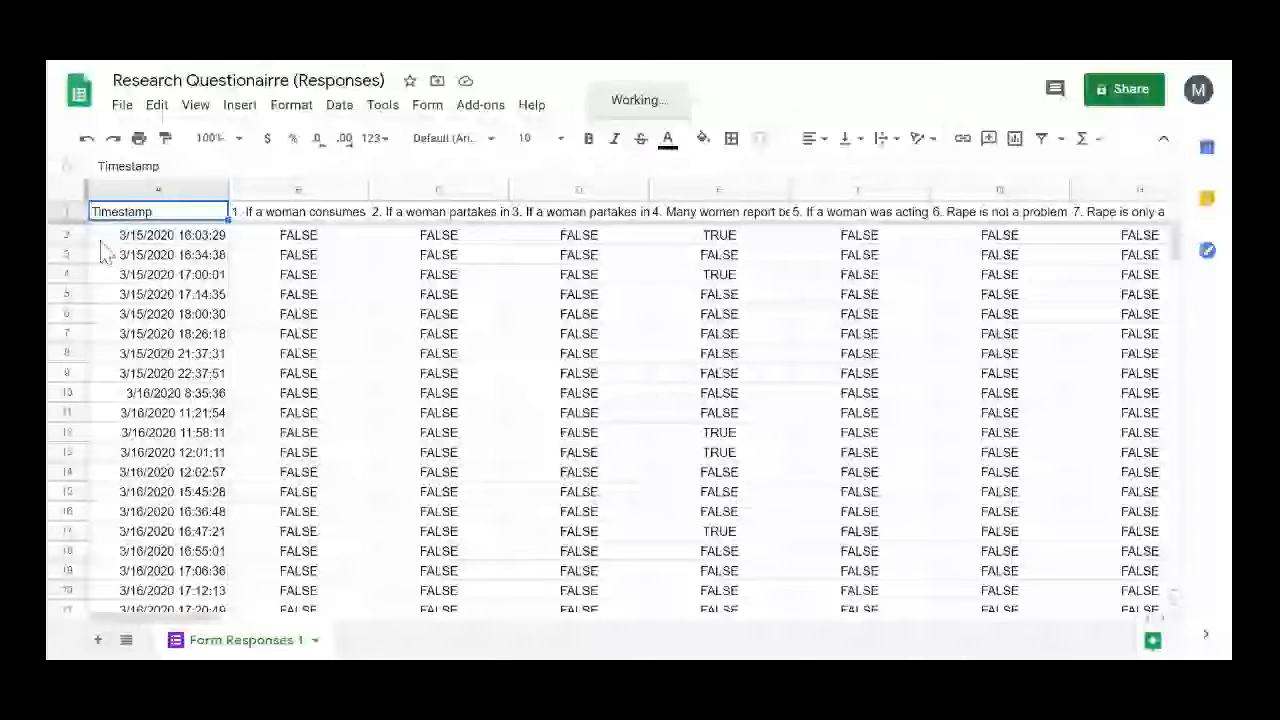
pyautogui.scroll(-9, 100, 250)
pyautogui.hscroll(3, 100, 250)
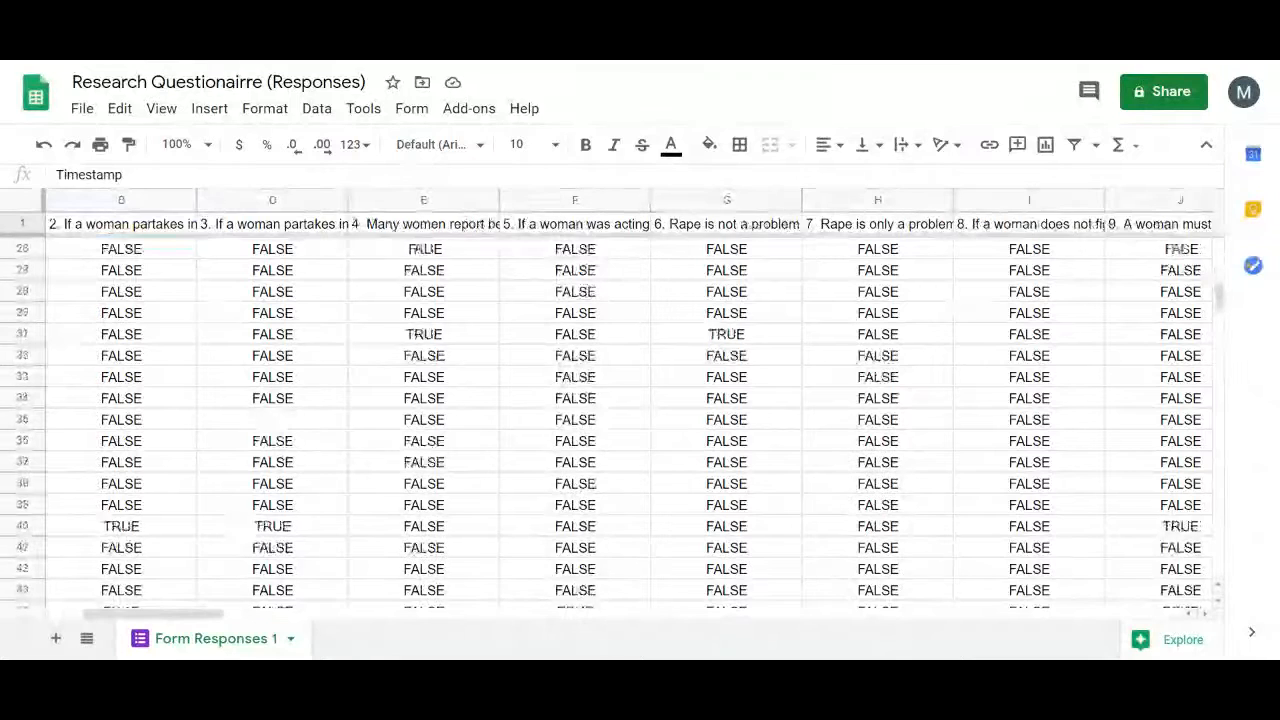
pyautogui.hscroll(-3, 630, 400)
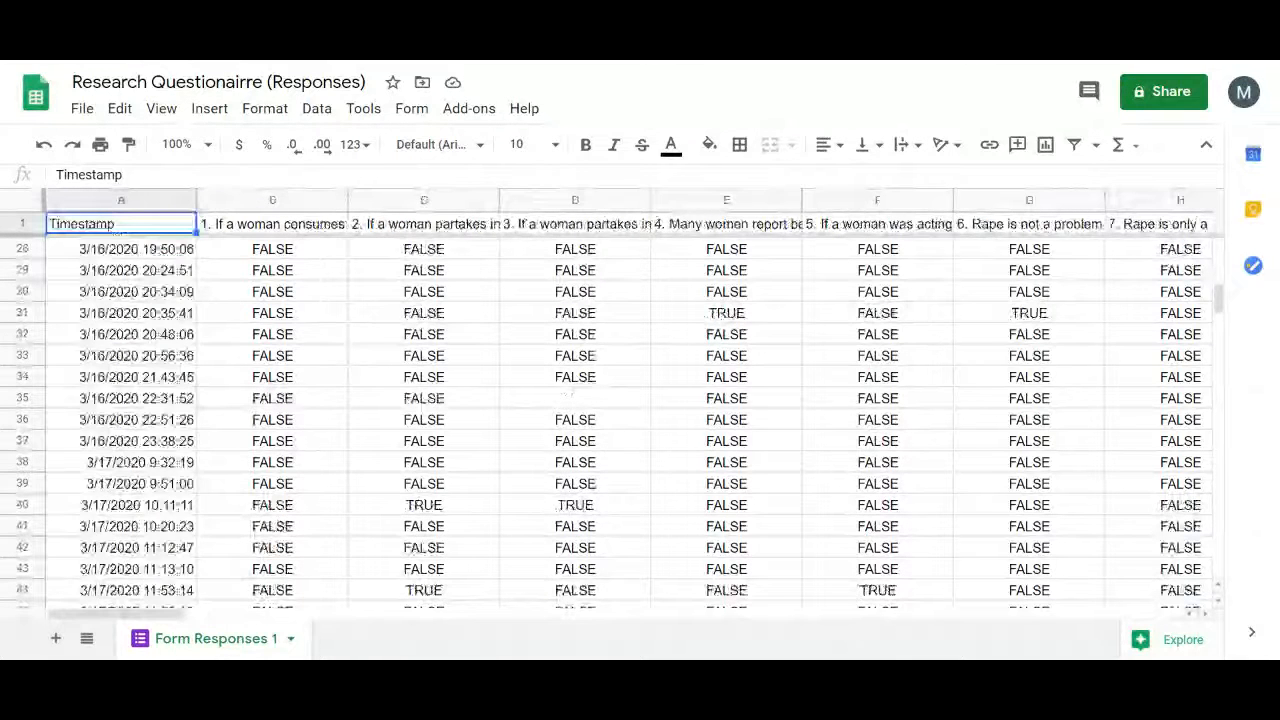
pyautogui.scroll(9, 630, 400)
pyautogui.hscroll(3, 630, 400)
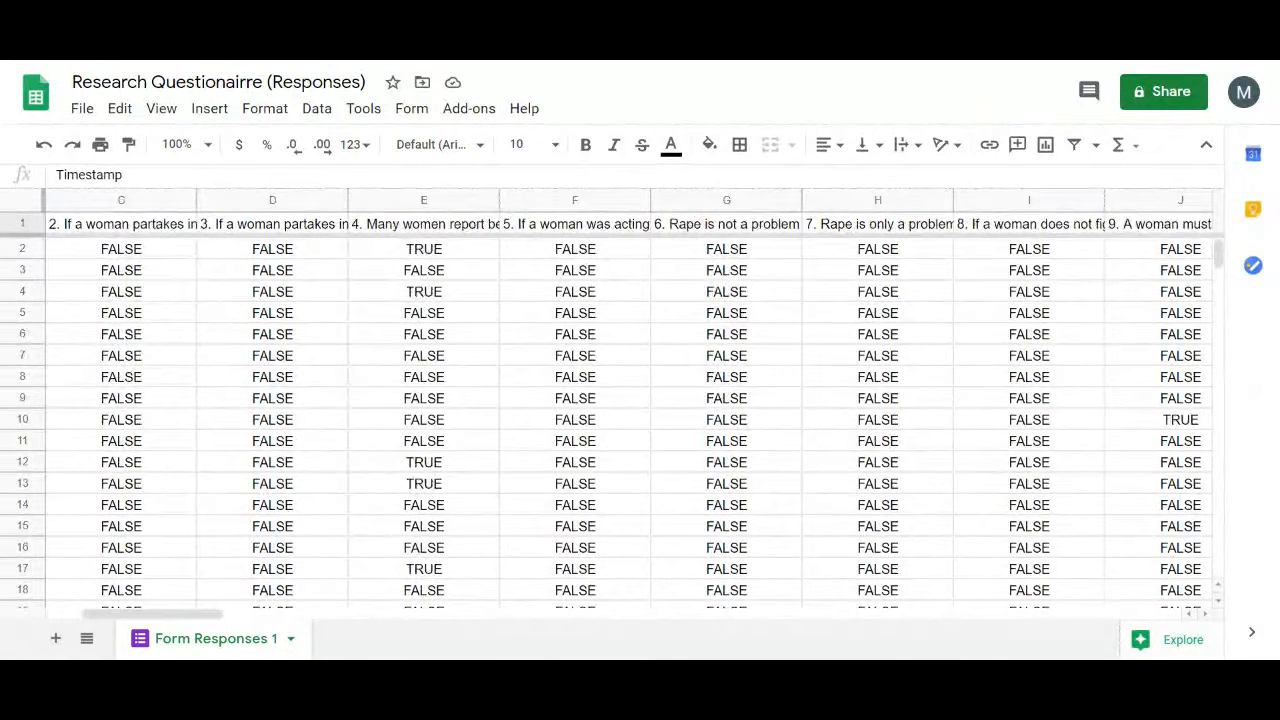
pyautogui.hscroll(-3, 630, 400)
pyautogui.scroll(-1, 630, 400)
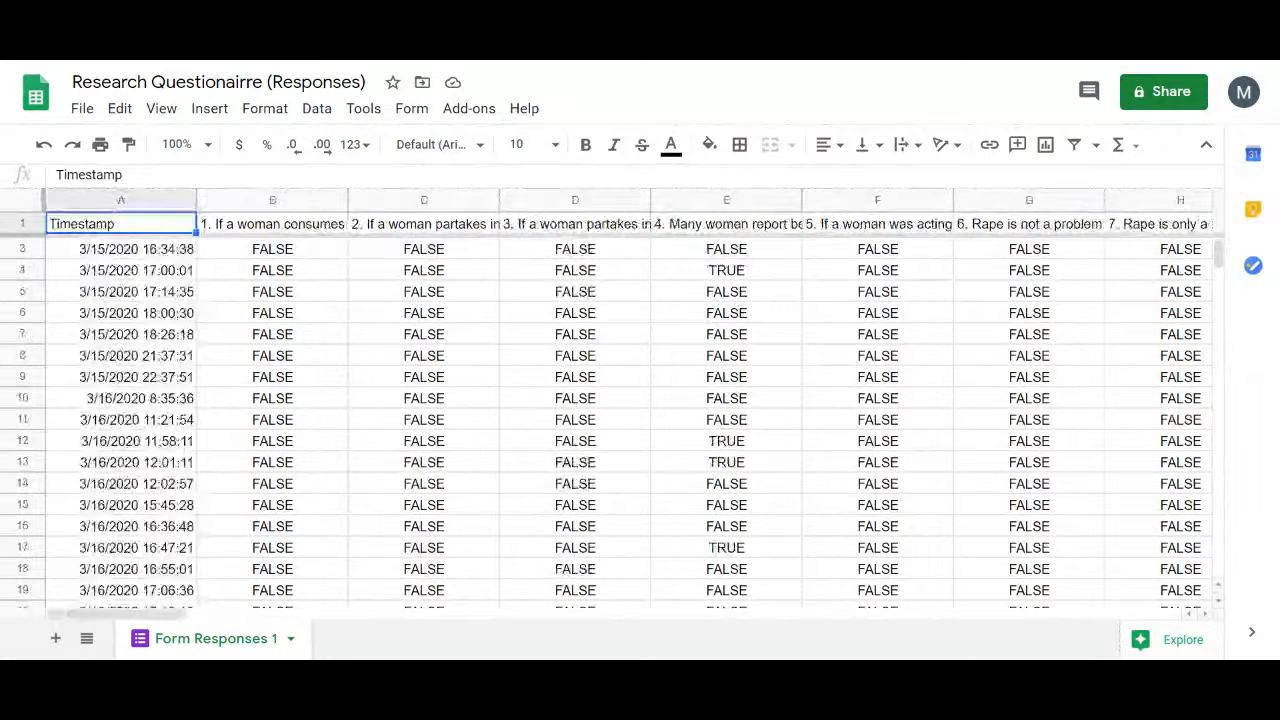
pyautogui.hscroll(9, 630, 400)
pyautogui.scroll(1, 630, 400)
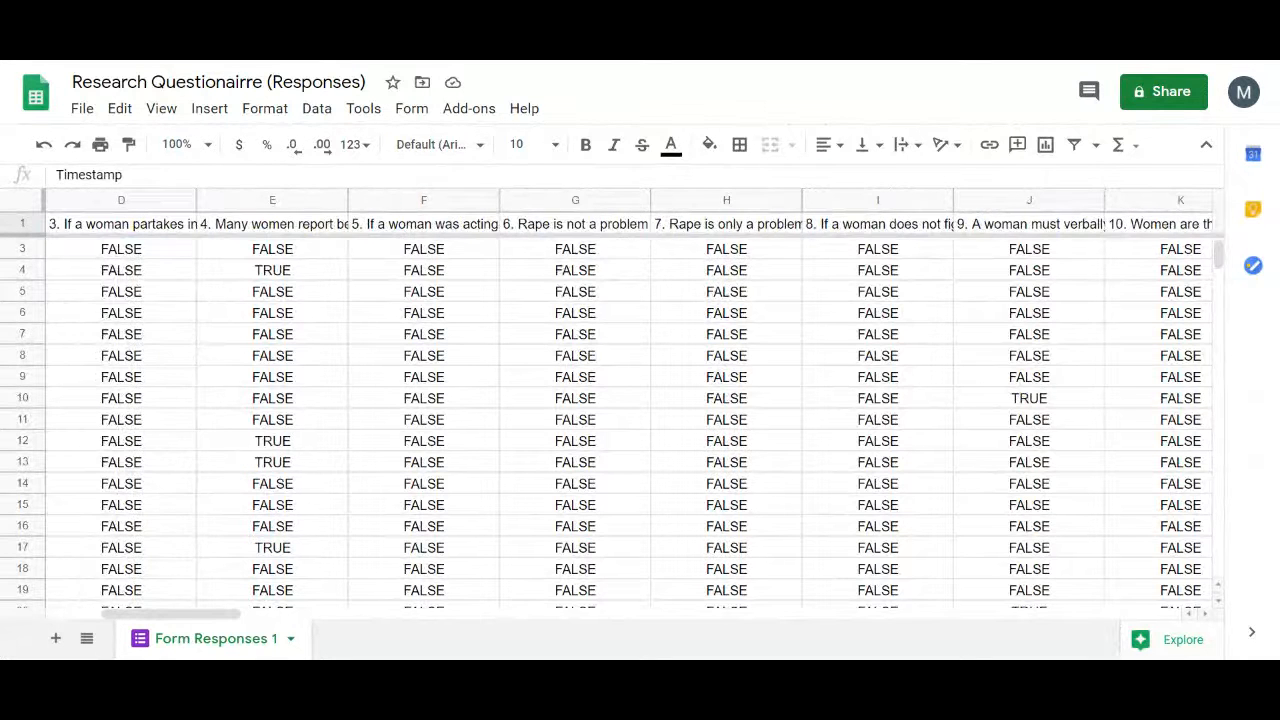
pyautogui.hscroll(20, 630, 400)
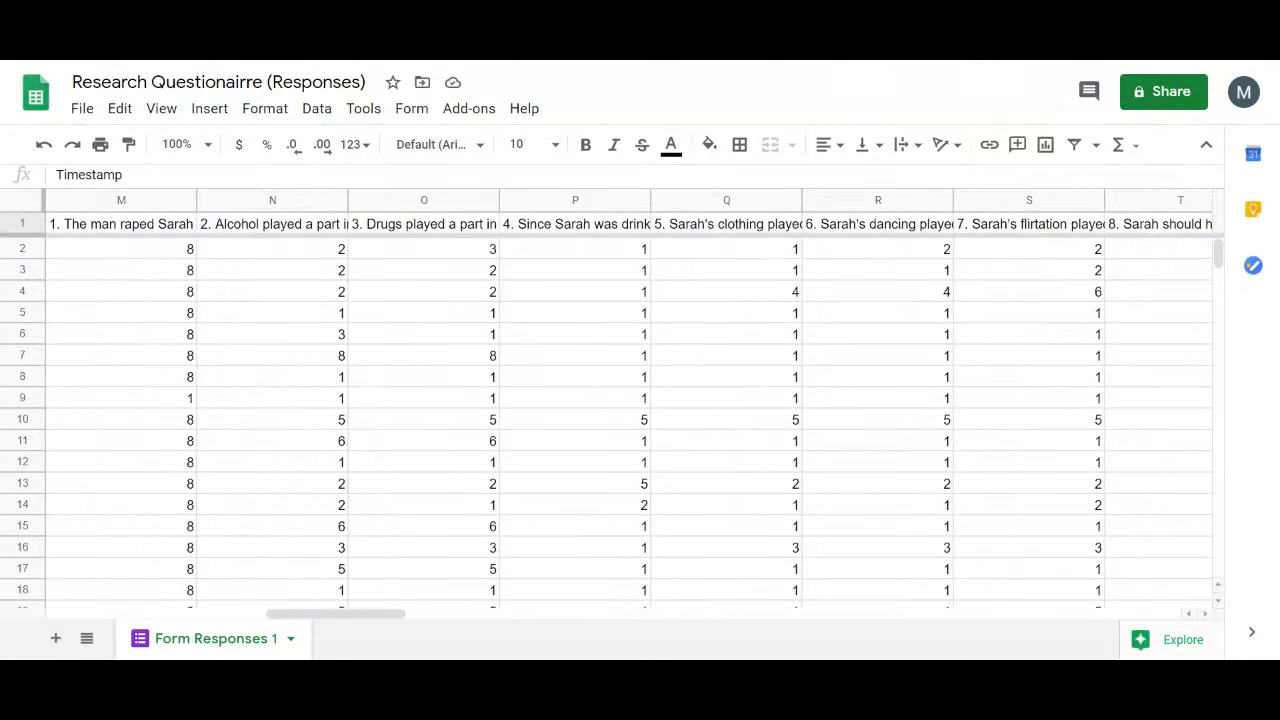
pyautogui.hscroll(20, 630, 400)
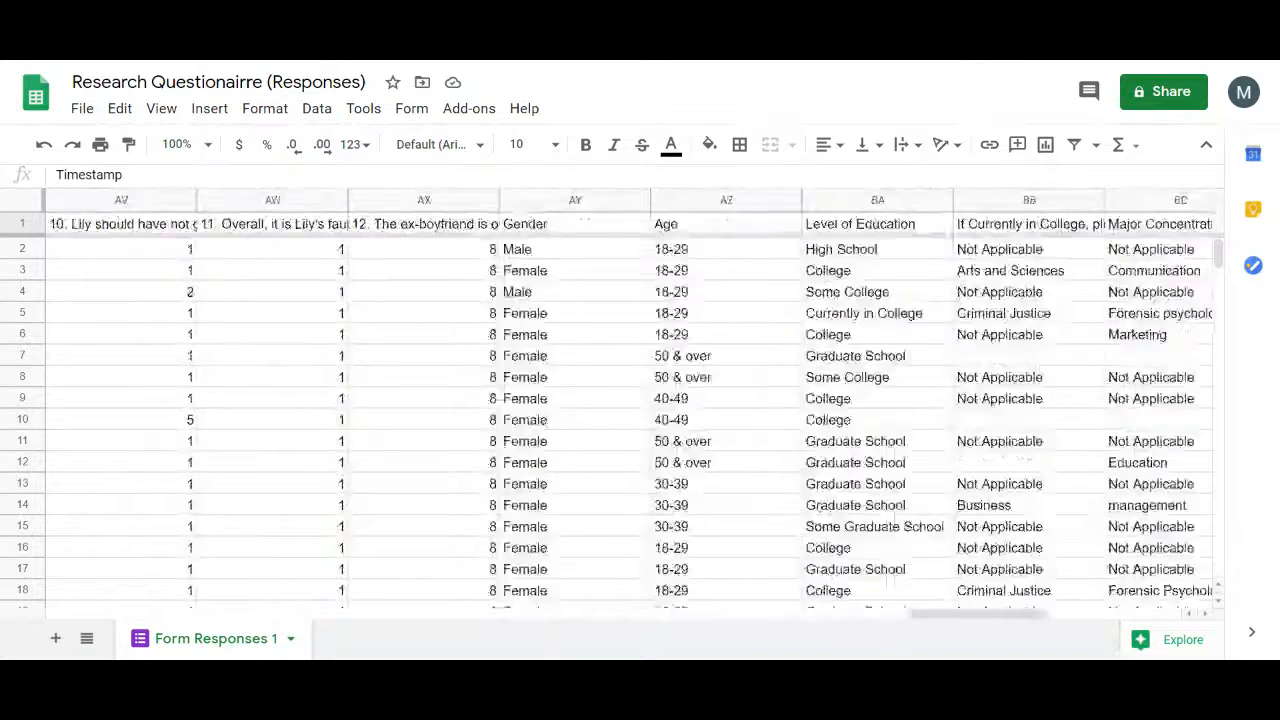
pyautogui.hscroll(-6, 630, 400)
pyautogui.hscroll(-1, 630, 400)
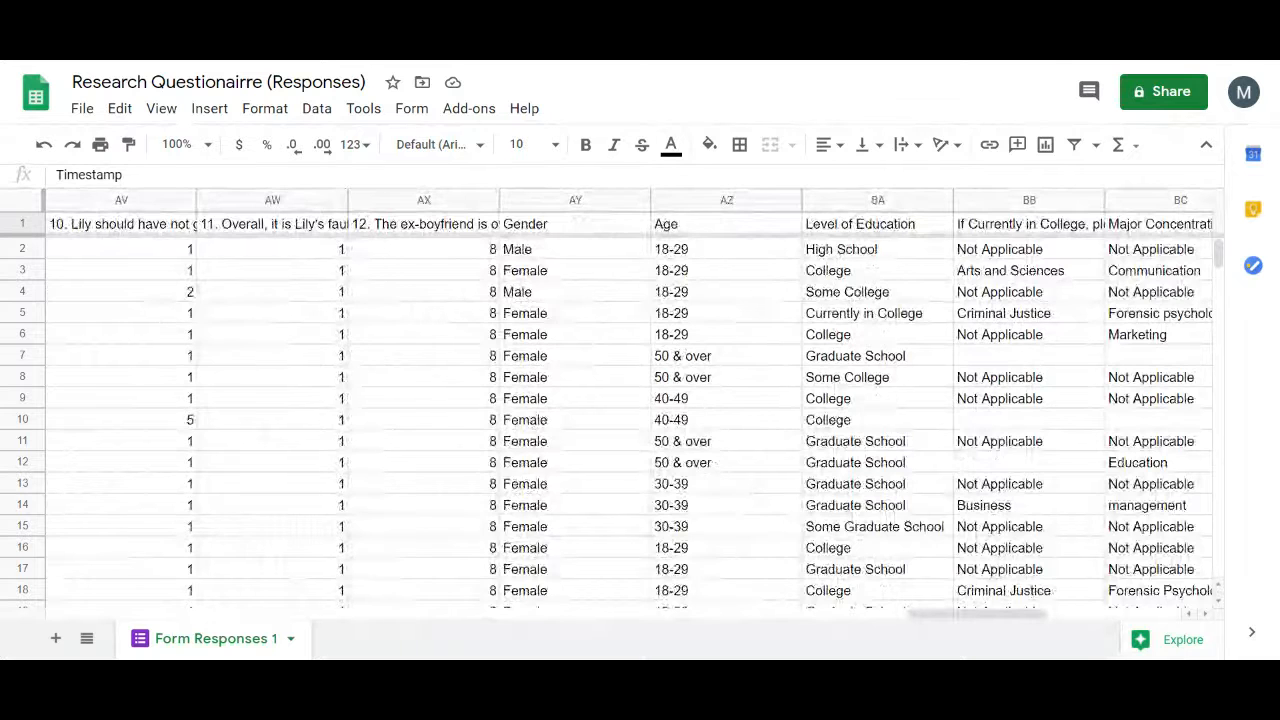
pyautogui.hscroll(-1, 630, 400)
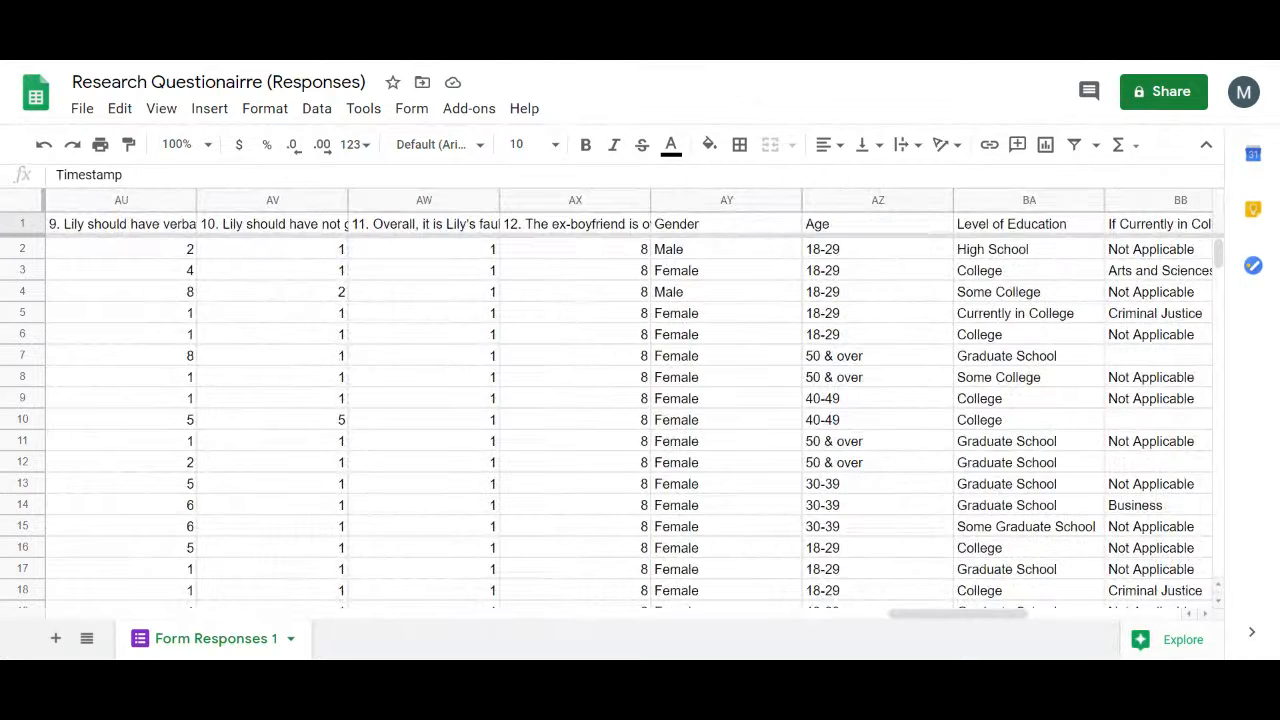
pyautogui.hscroll(-7, 630, 400)
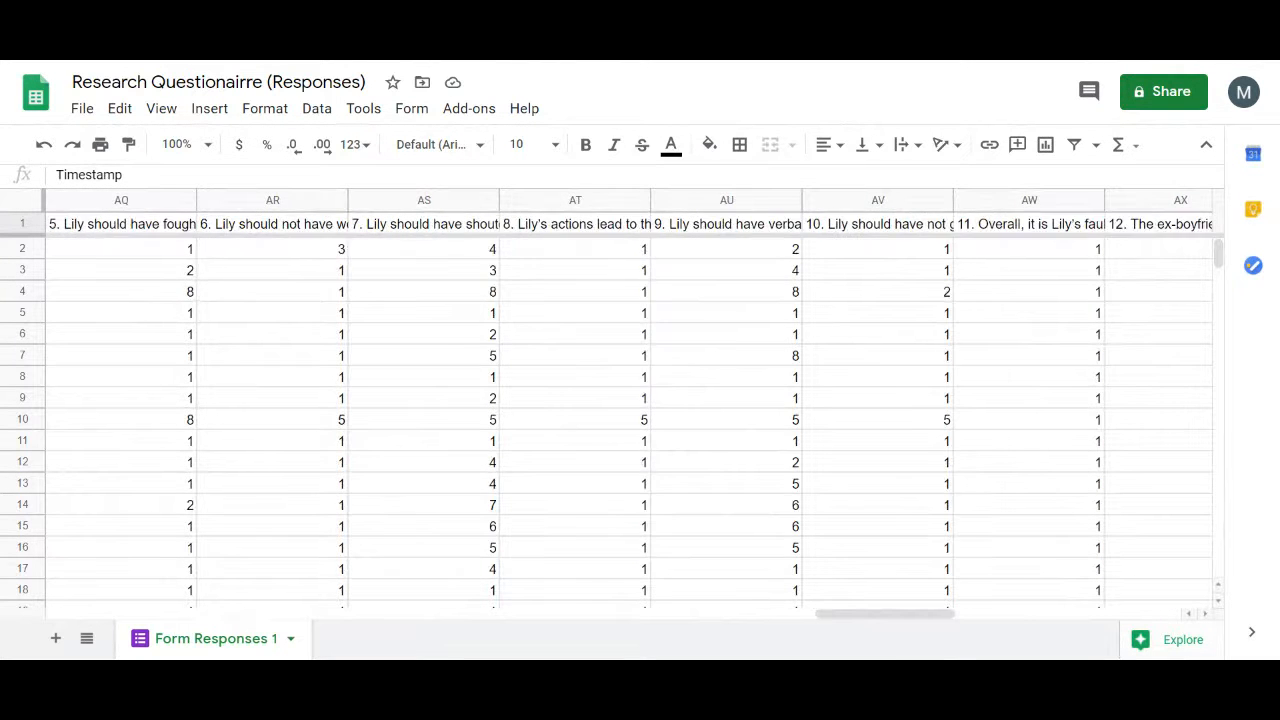
pyautogui.hscroll(-16, 630, 400)
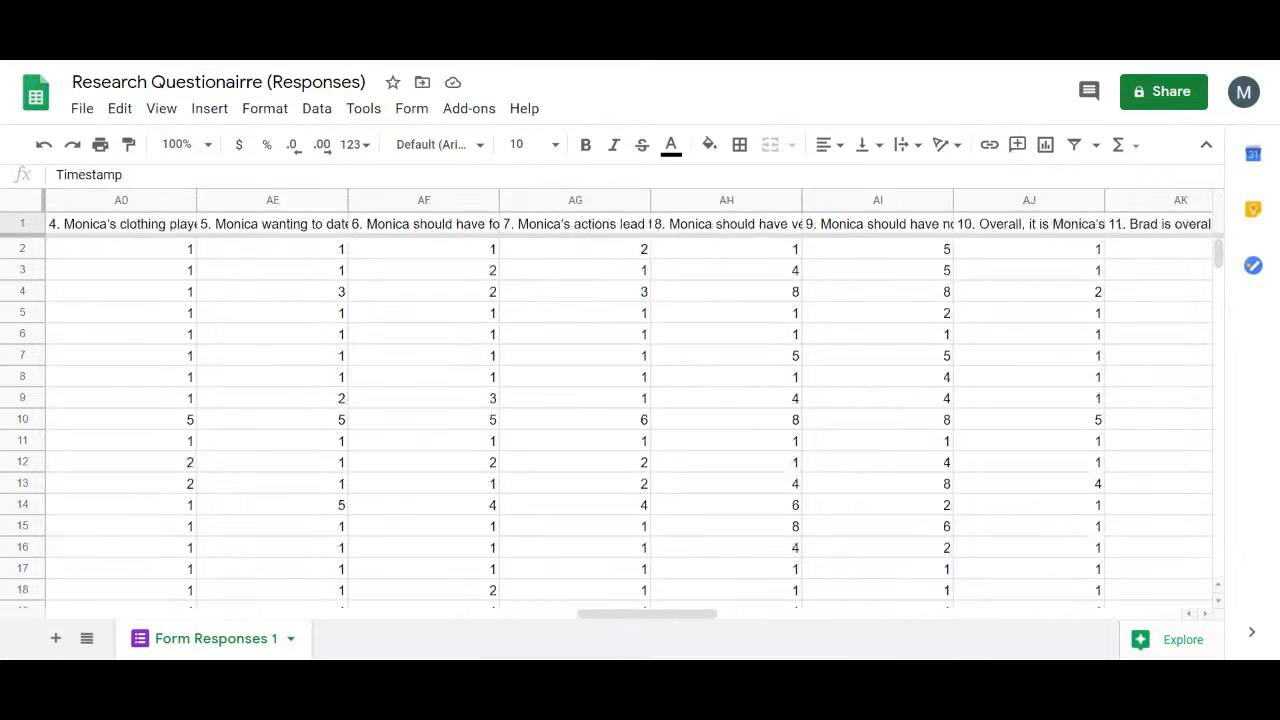
pyautogui.hscroll(-17, 630, 400)
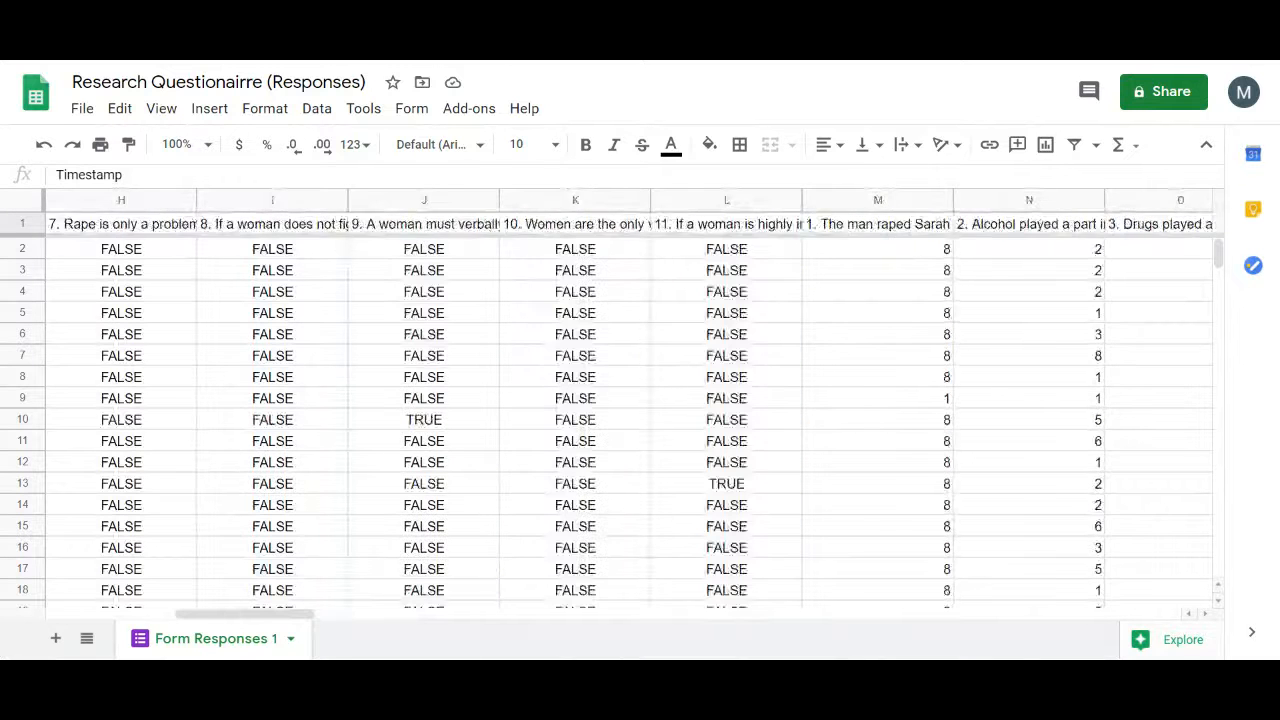
pyautogui.hscroll(-6, 630, 400)
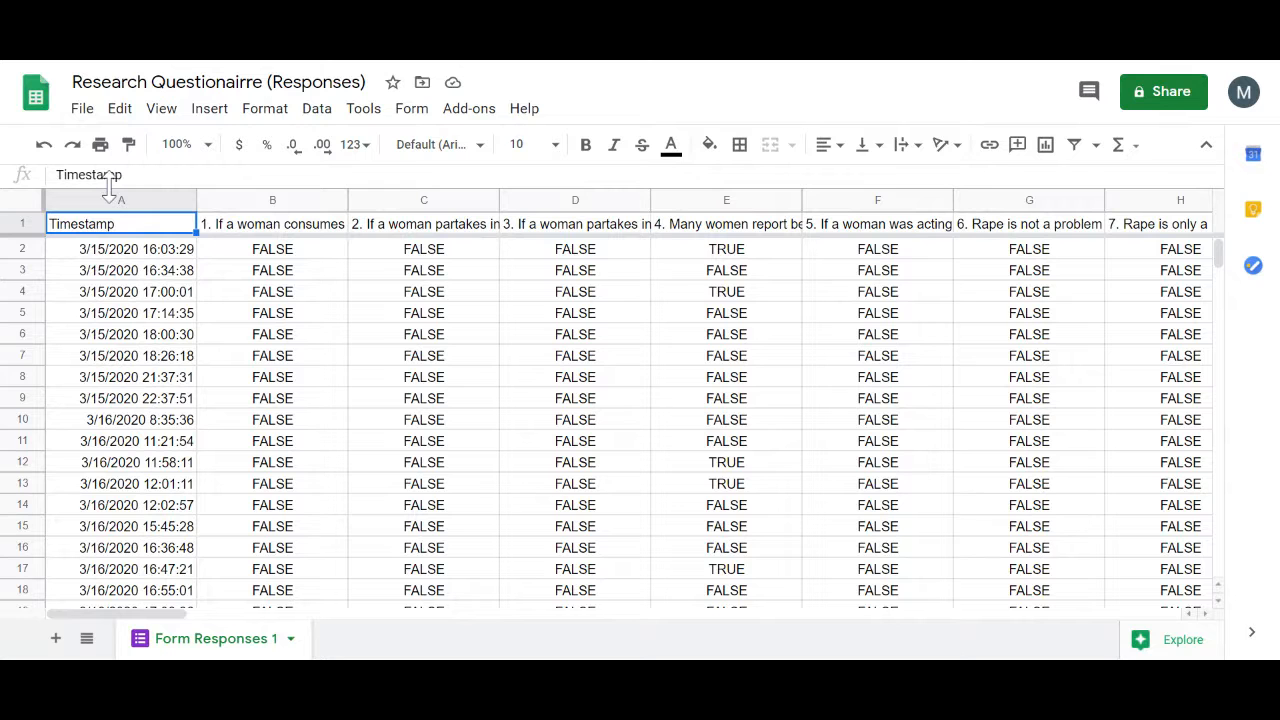
pyautogui.hscroll(1, 629, 400)
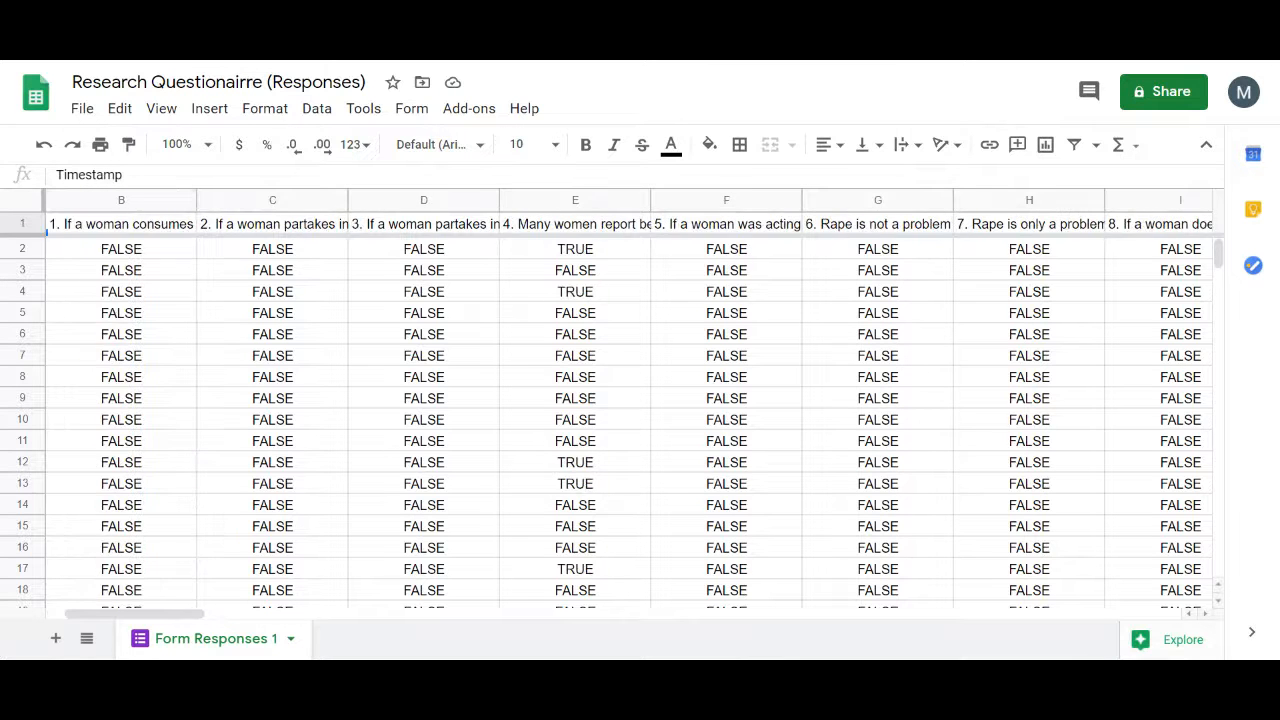
pyautogui.hscroll(-1, 629, 400)
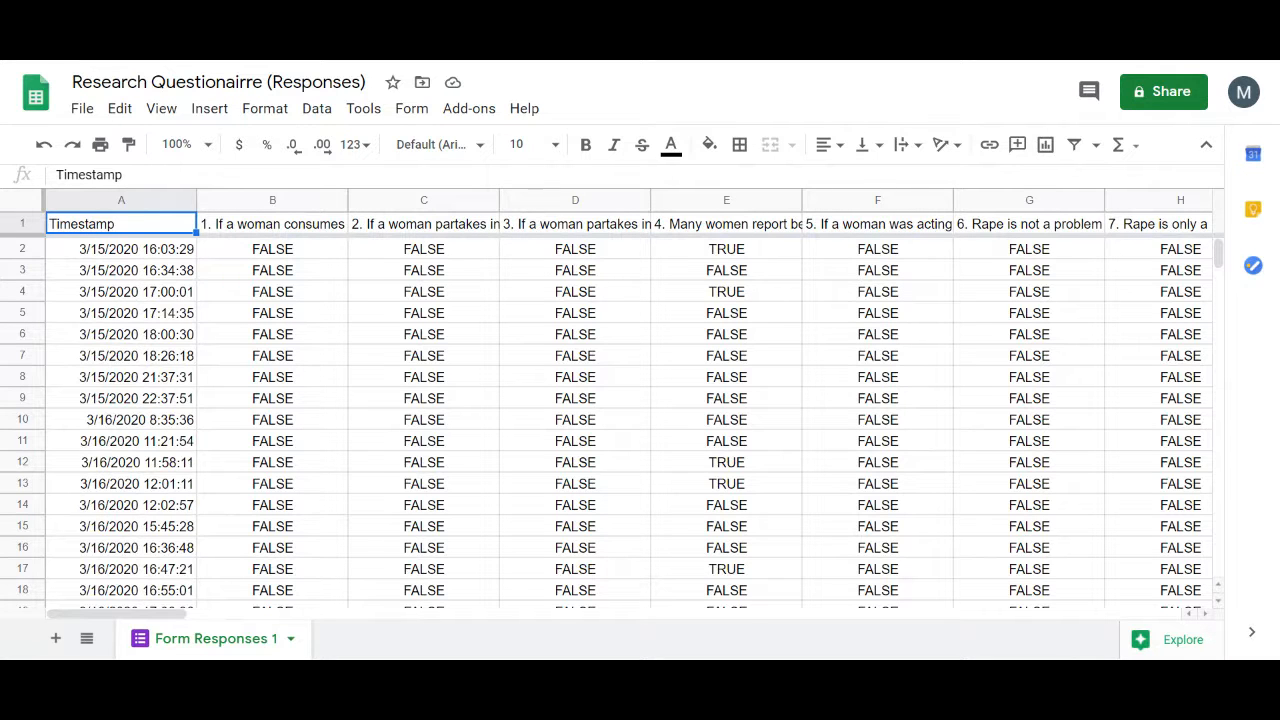
pyautogui.hscroll(15, 630, 400)
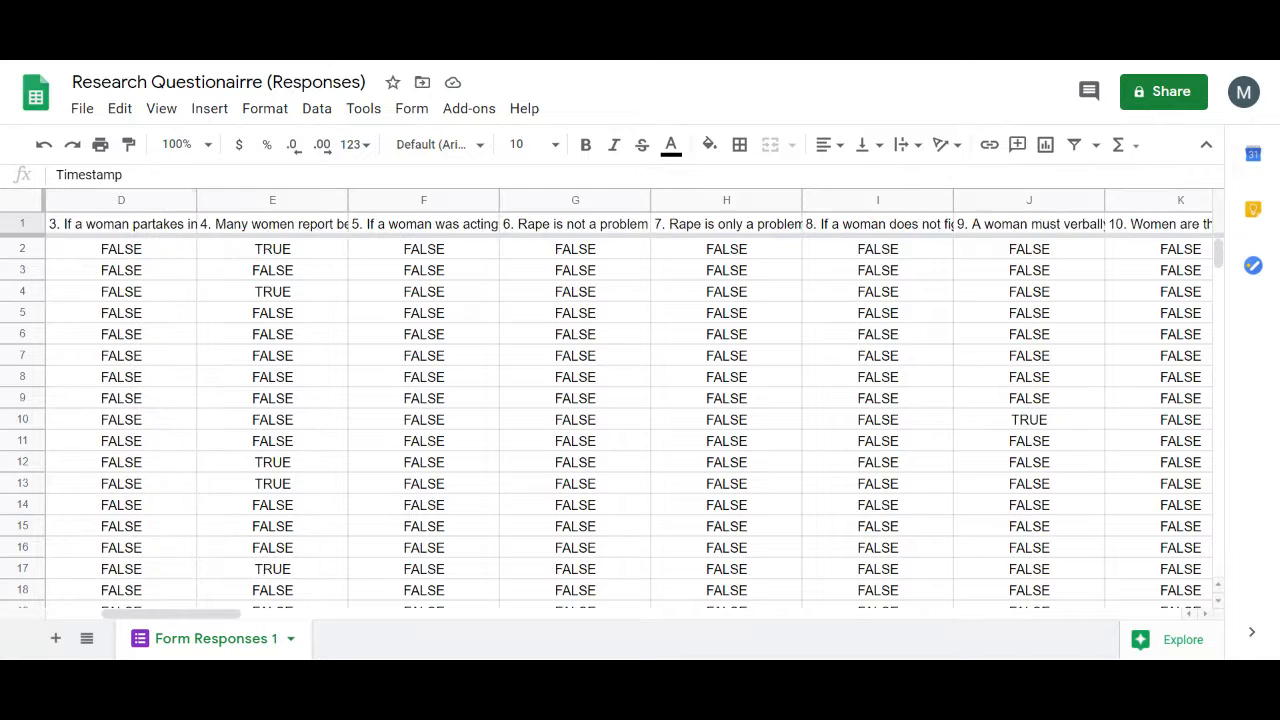
pyautogui.hscroll(2, 630, 400)
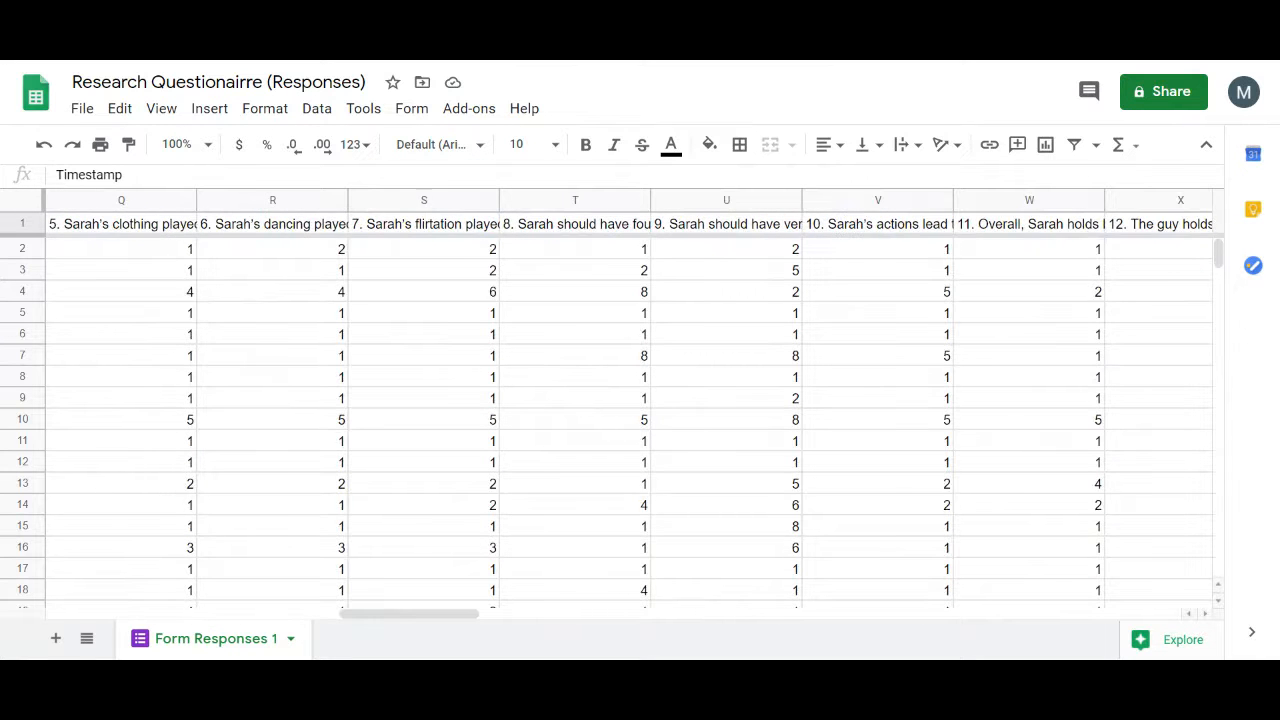
pyautogui.hscroll(-15, 630, 400)
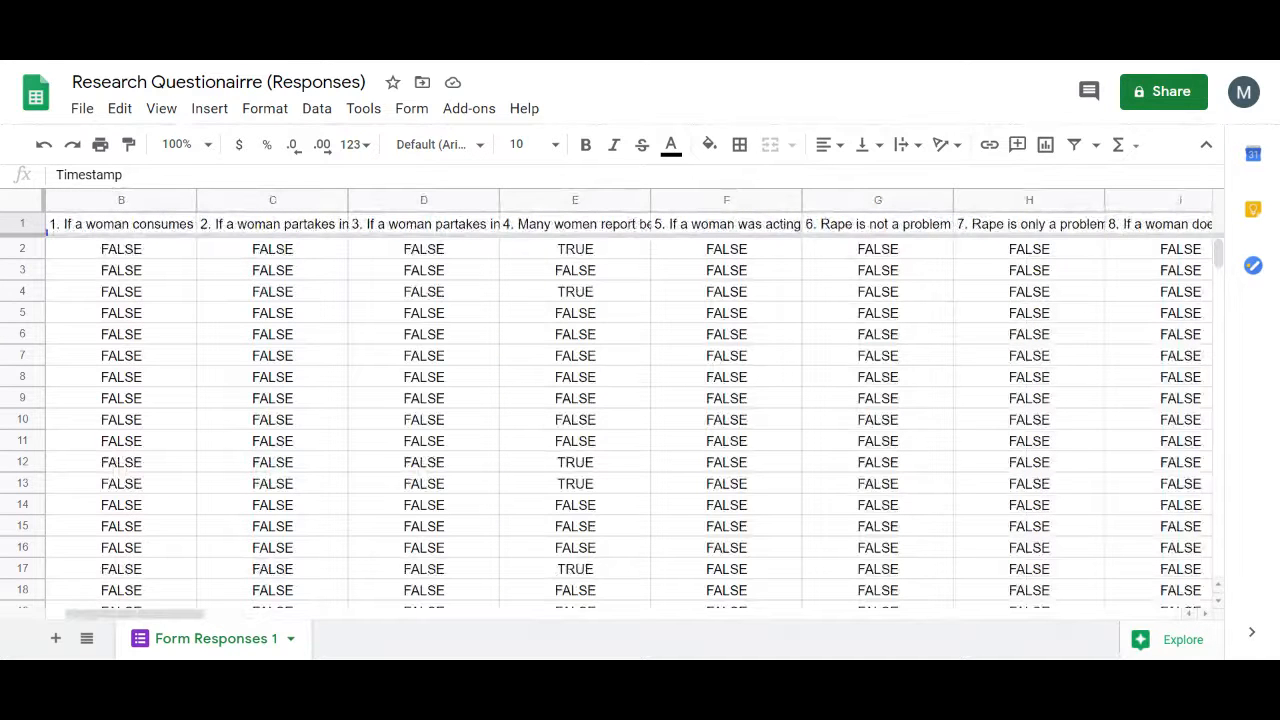
pyautogui.hscroll(-1, 630, 400)
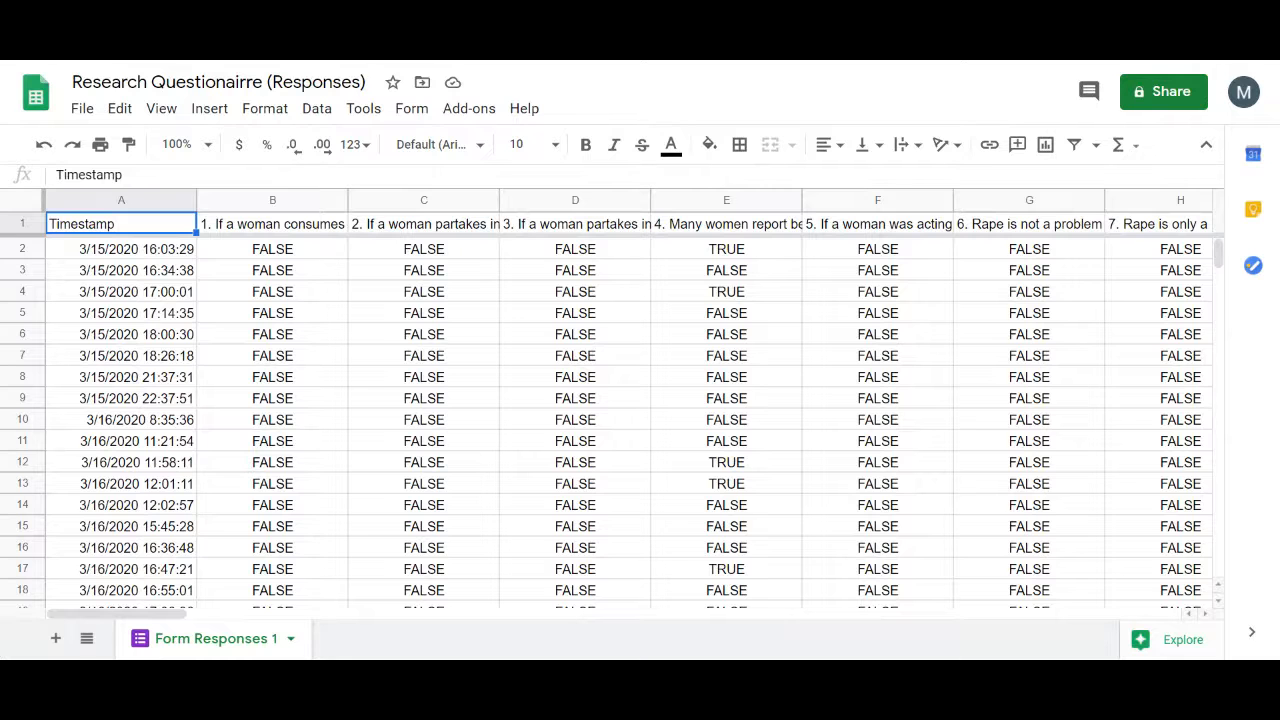
pyautogui.hscroll(10, 630, 400)
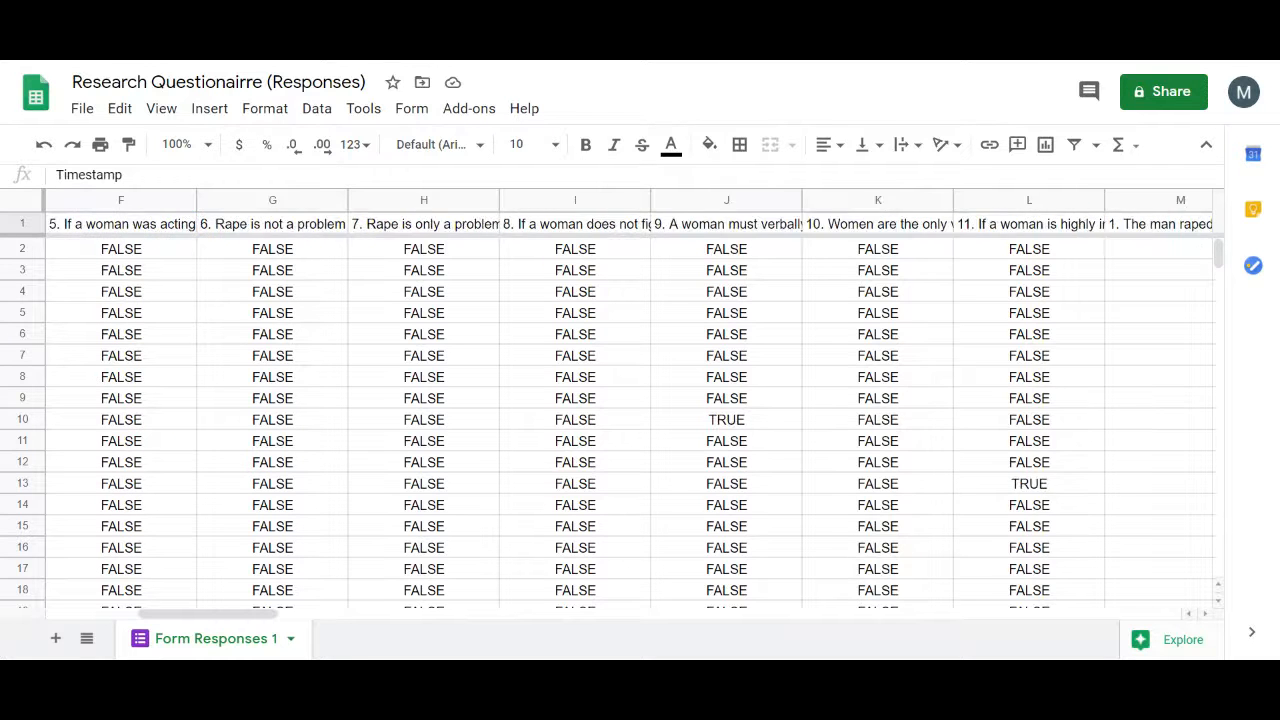
pyautogui.hscroll(15, 630, 400)
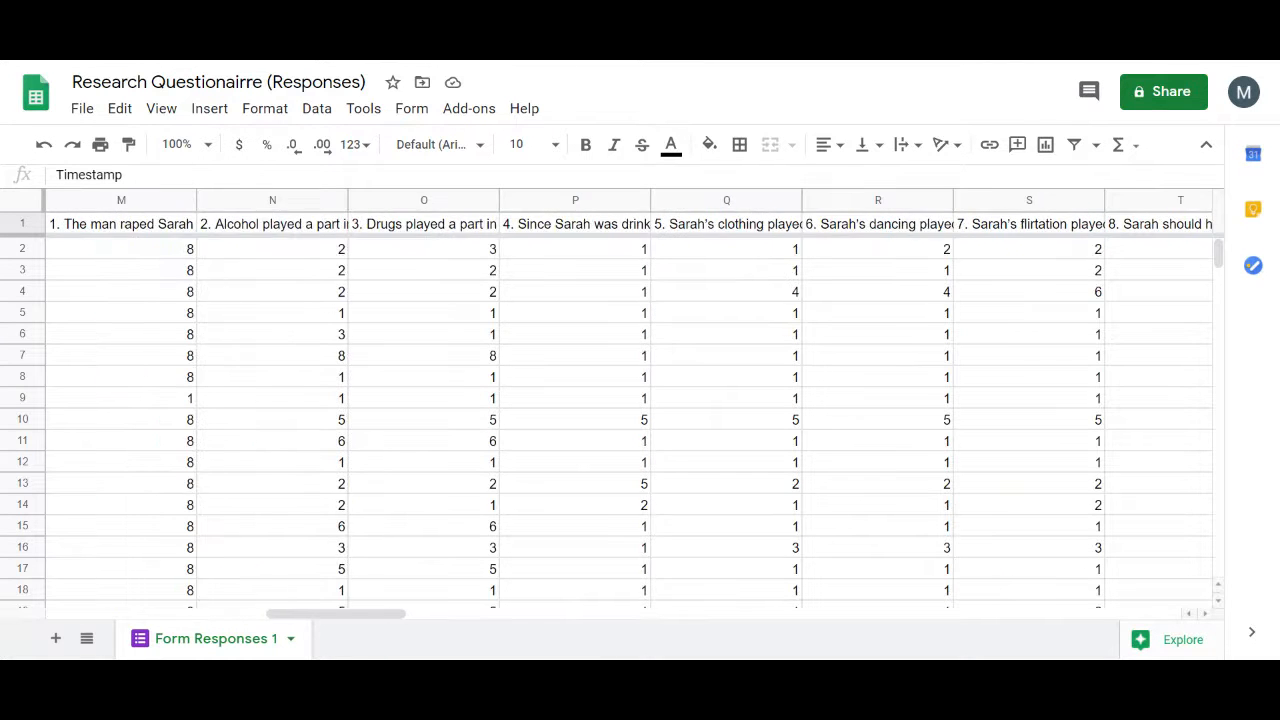
pyautogui.hscroll(15, 630, 400)
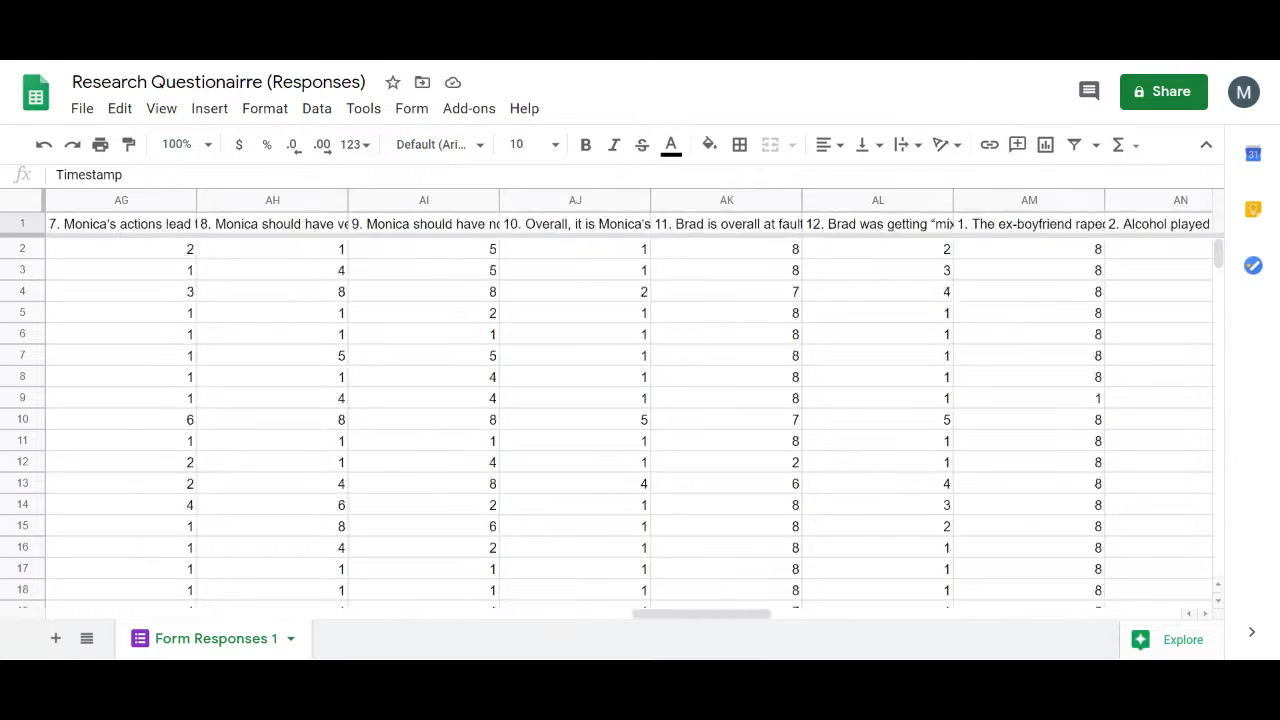
pyautogui.hscroll(2, 630, 400)
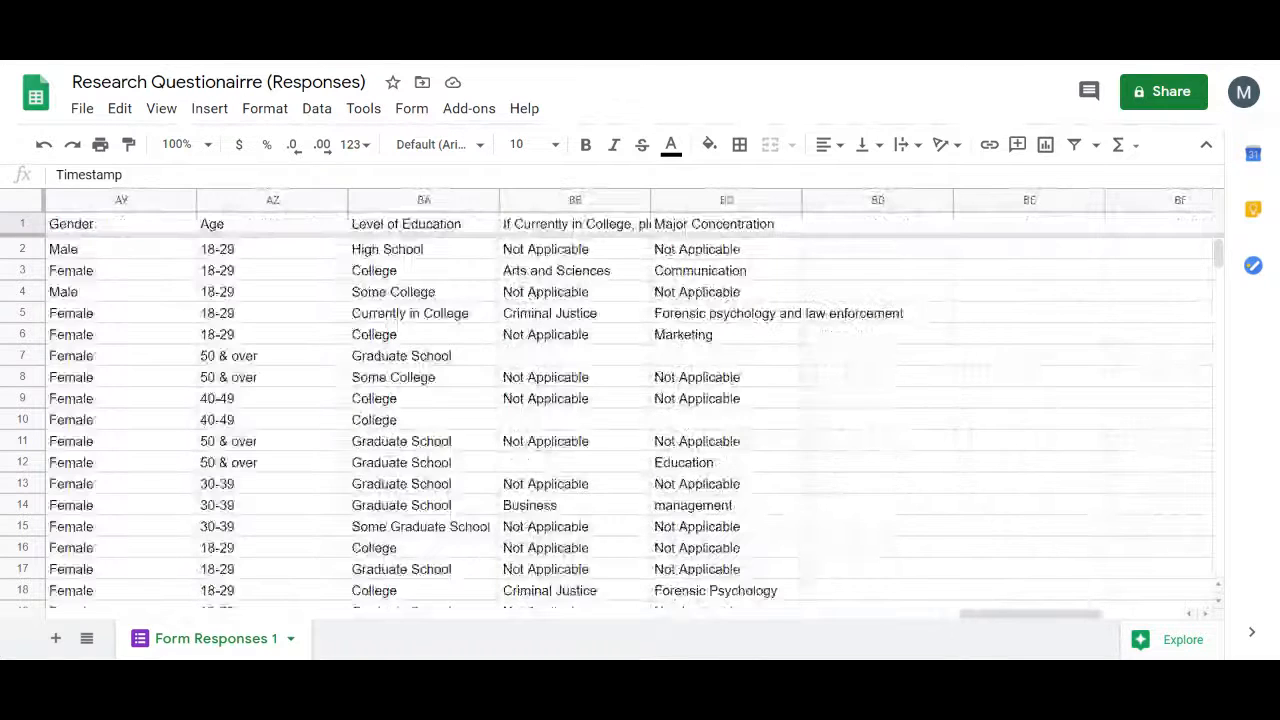
pyautogui.hscroll(-10, 630, 400)
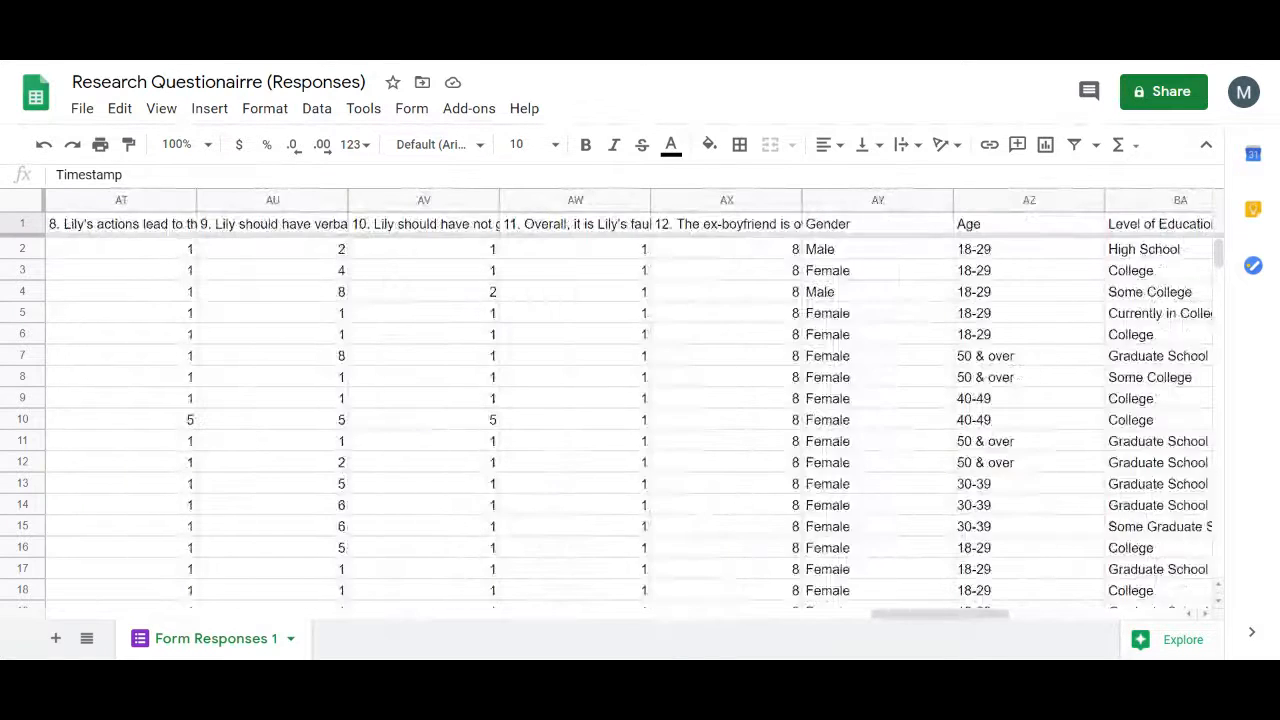
pyautogui.hscroll(-20, 630, 400)
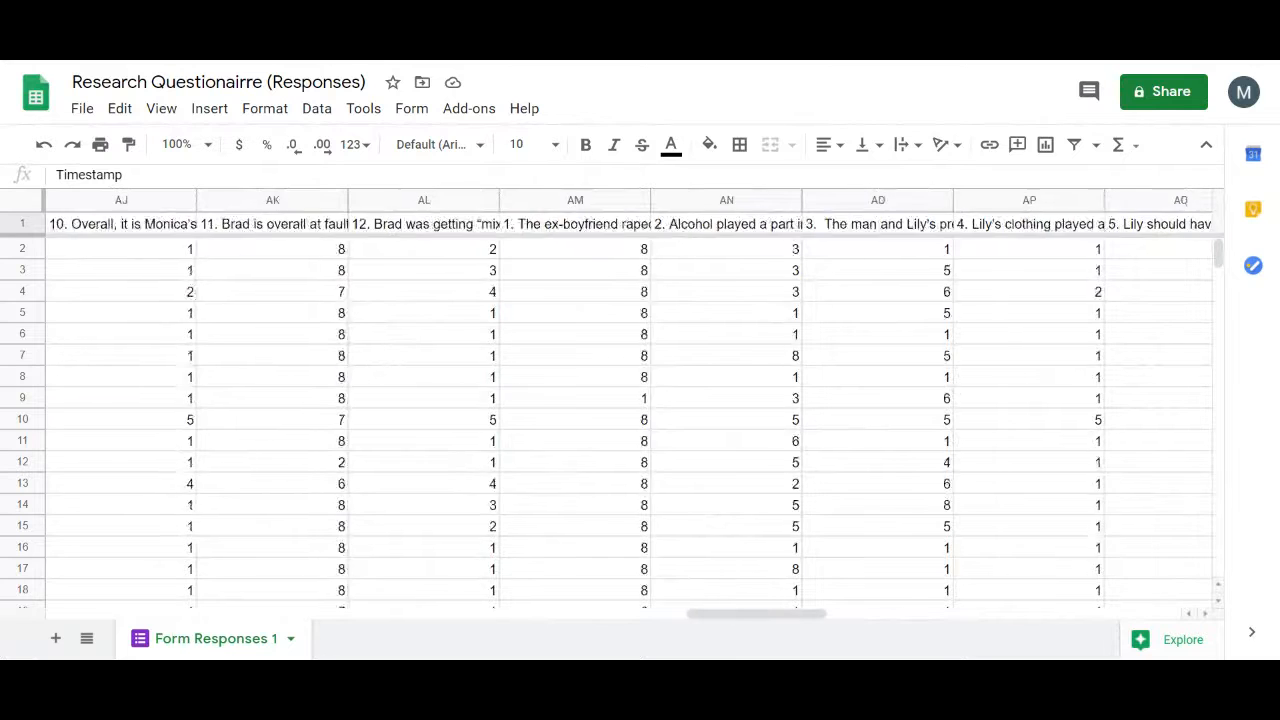
pyautogui.hscroll(-13, 630, 400)
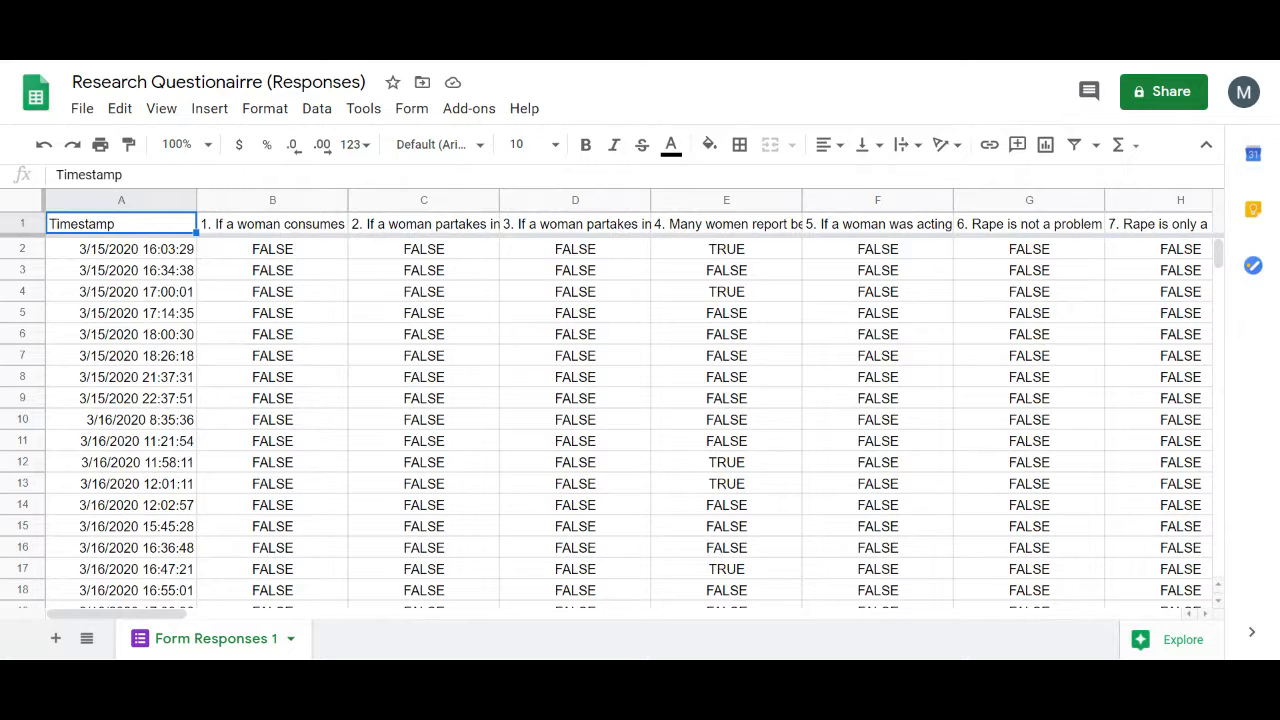
pyautogui.hscroll(18, 629, 420)
pyautogui.hscroll(-6, 629, 420)
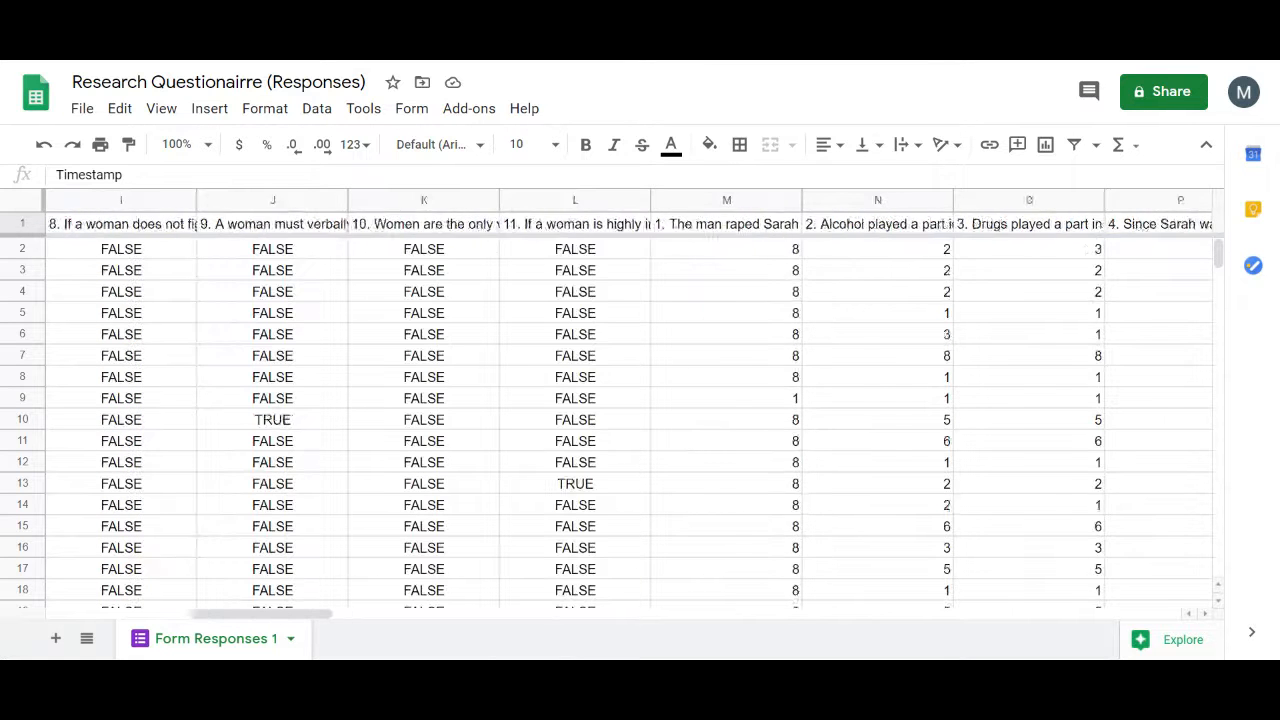
pyautogui.hscroll(-12, 629, 420)
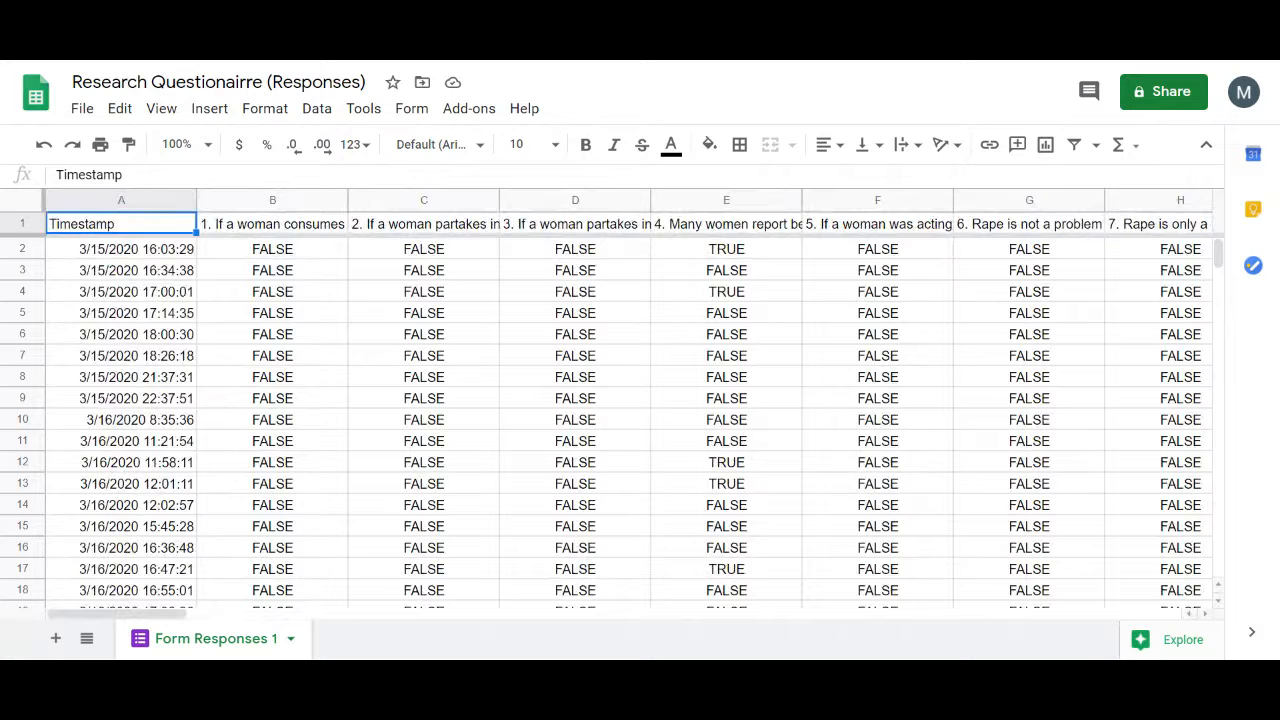
pyautogui.hscroll(6, 629, 420)
pyautogui.hscroll(-2, 629, 420)
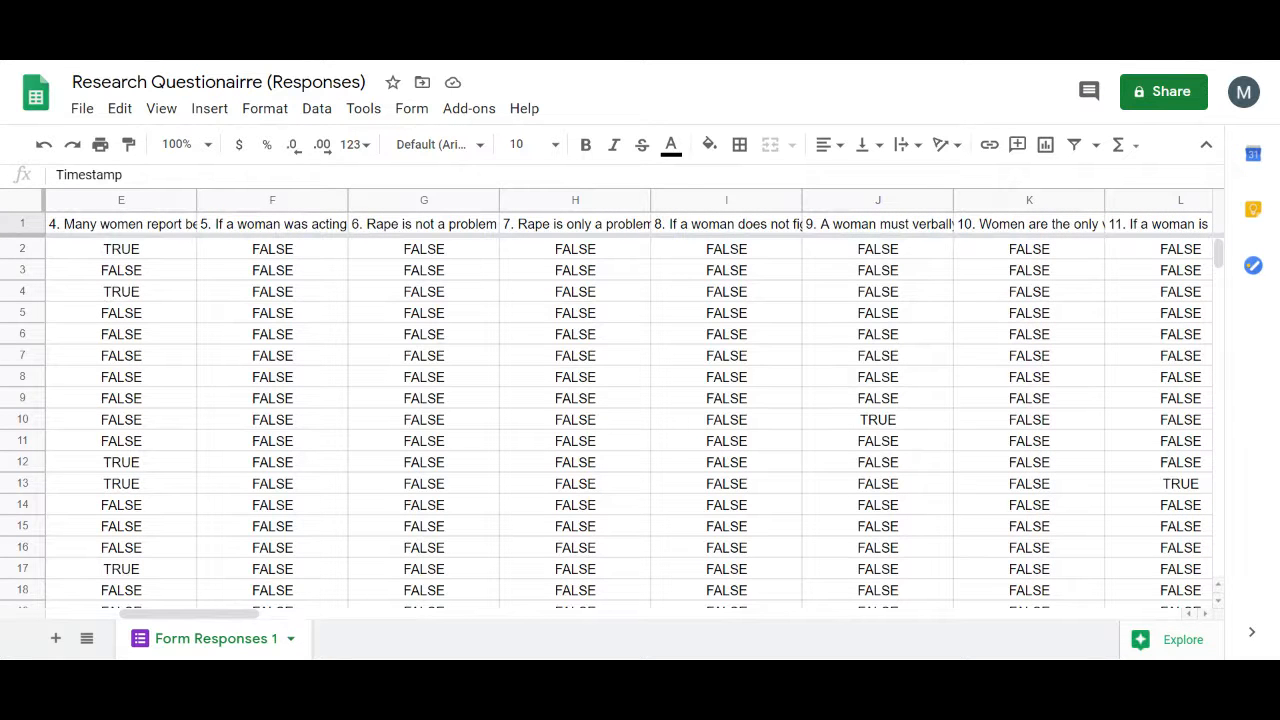
pyautogui.hscroll(10, 629, 420)
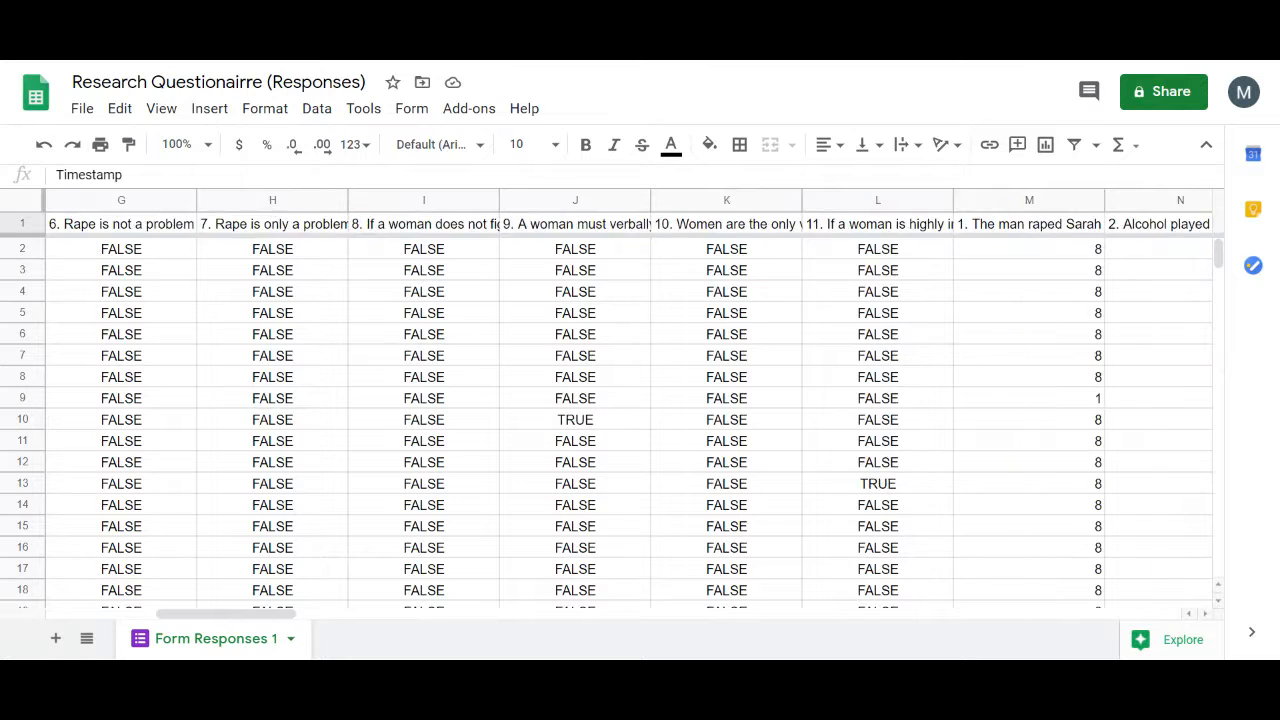
pyautogui.hscroll(-2, 629, 420)
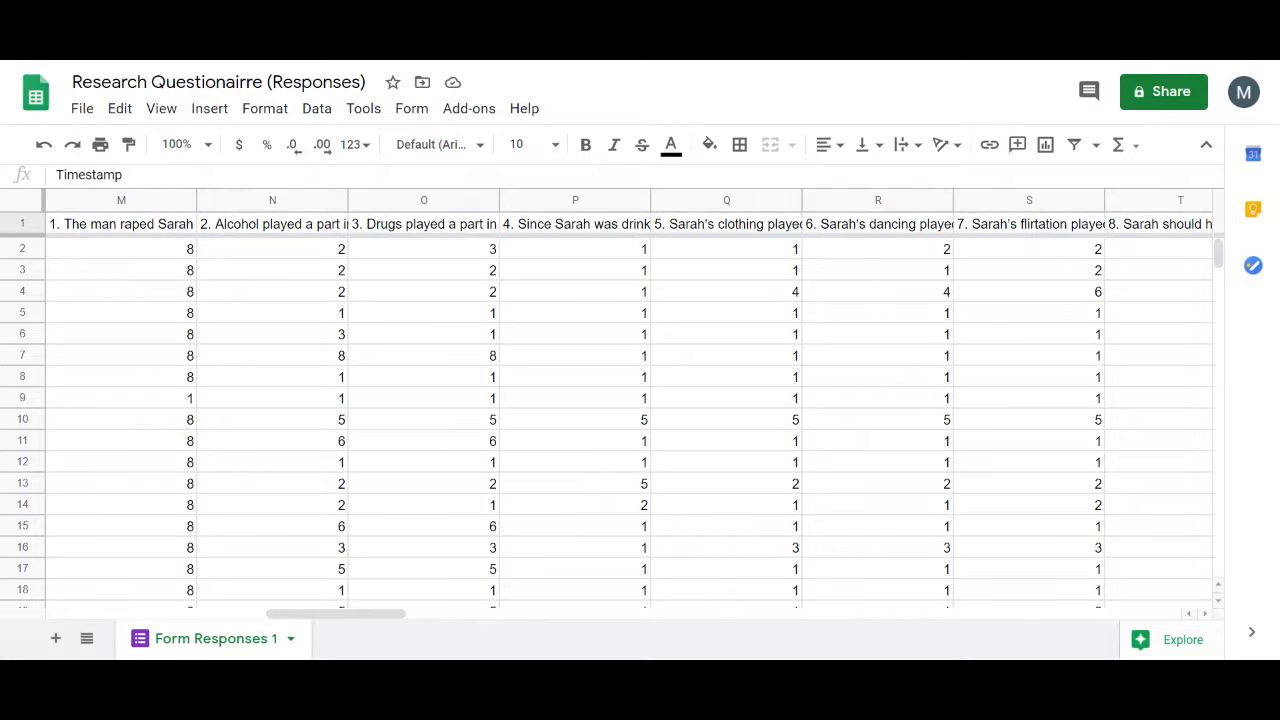
pyautogui.hscroll(15, 629, 420)
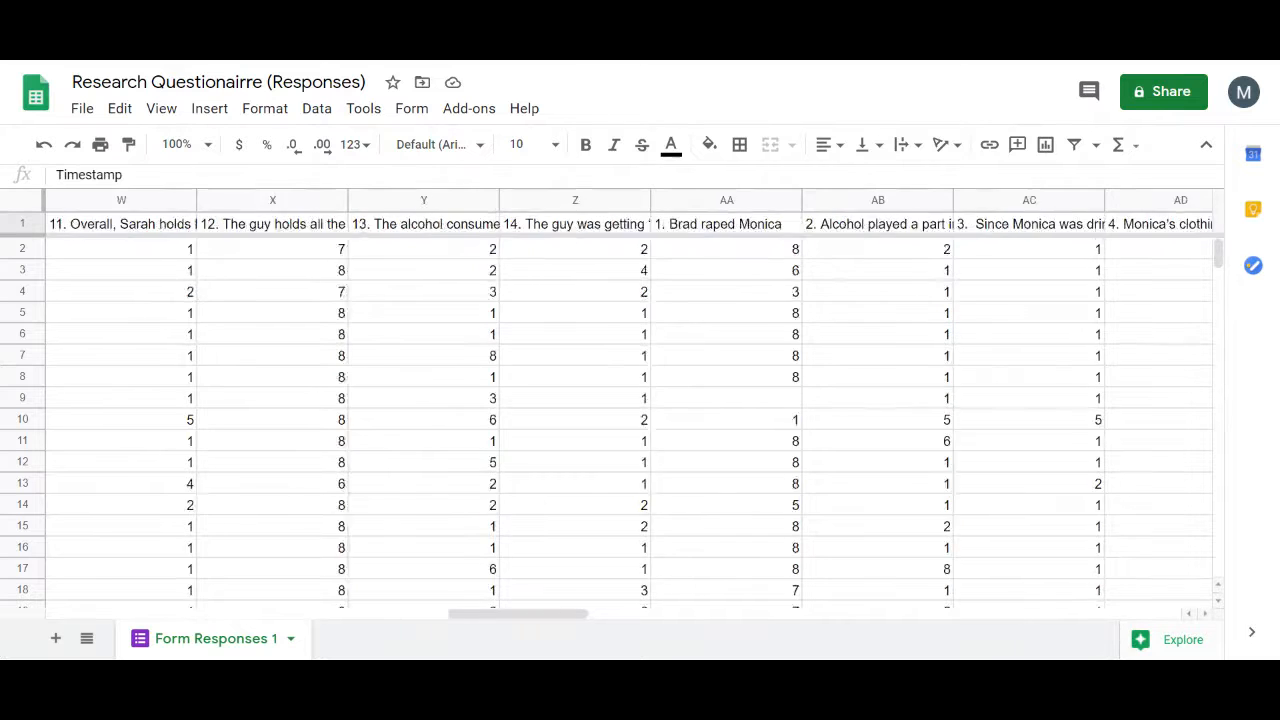
pyautogui.hscroll(20, 629, 420)
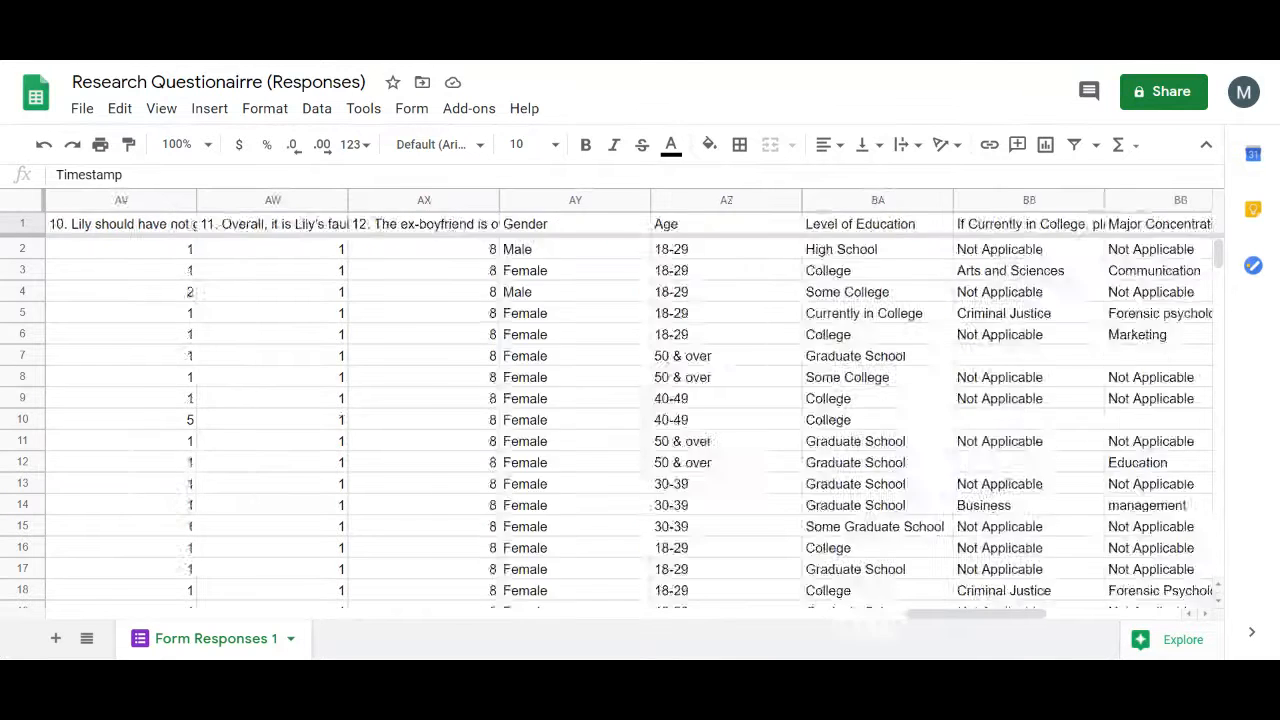
pyautogui.hscroll(-8, 629, 420)
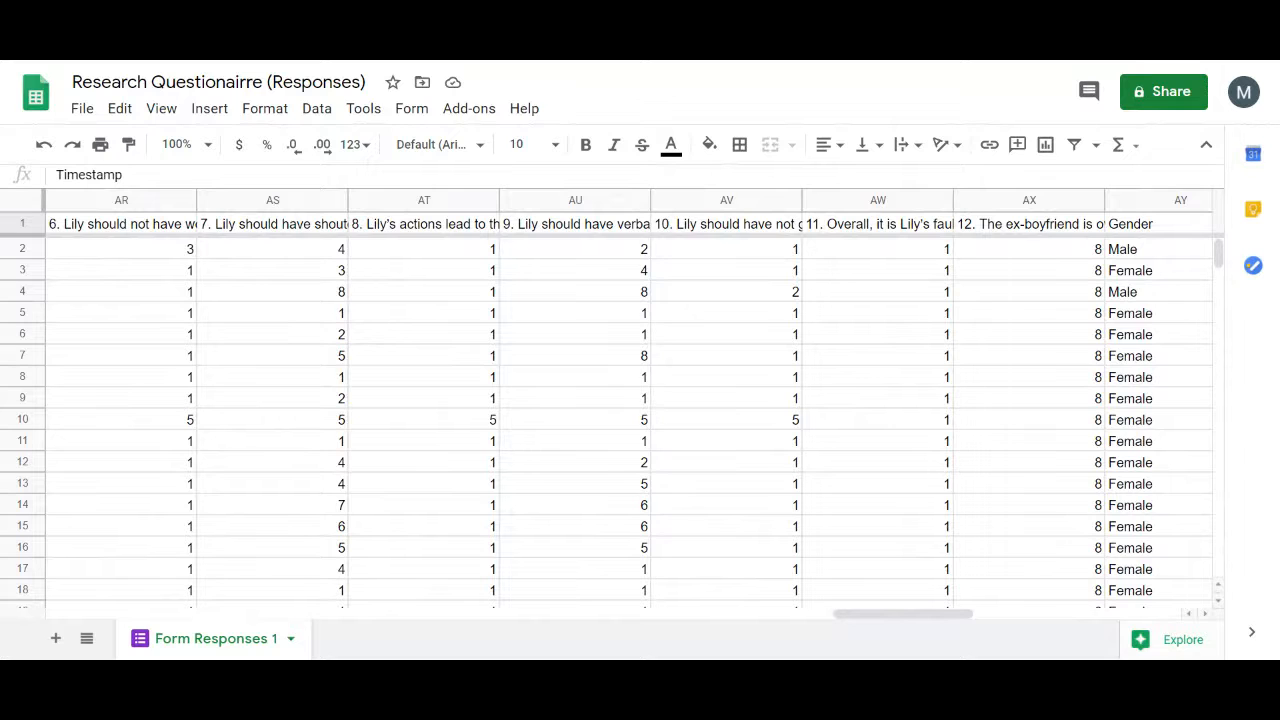
pyautogui.hscroll(3, 630, 410)
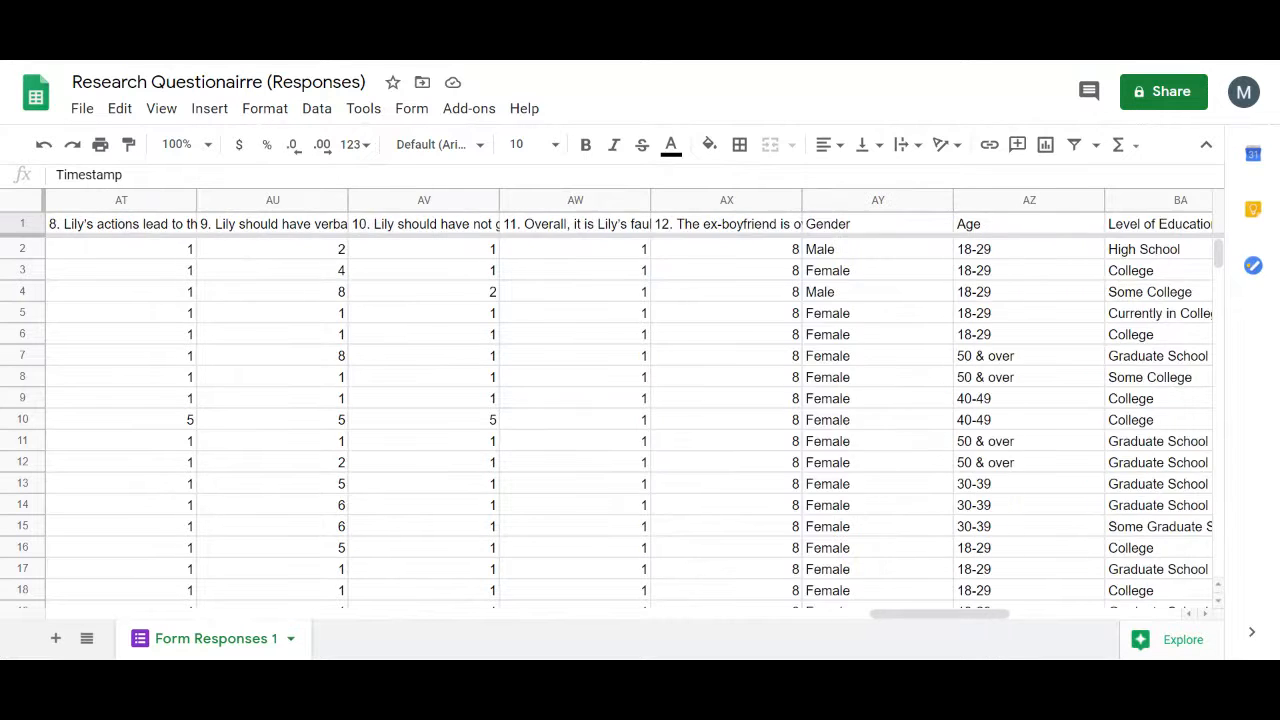
pyautogui.hscroll(-8, 630, 410)
pyautogui.hscroll(-15, 630, 410)
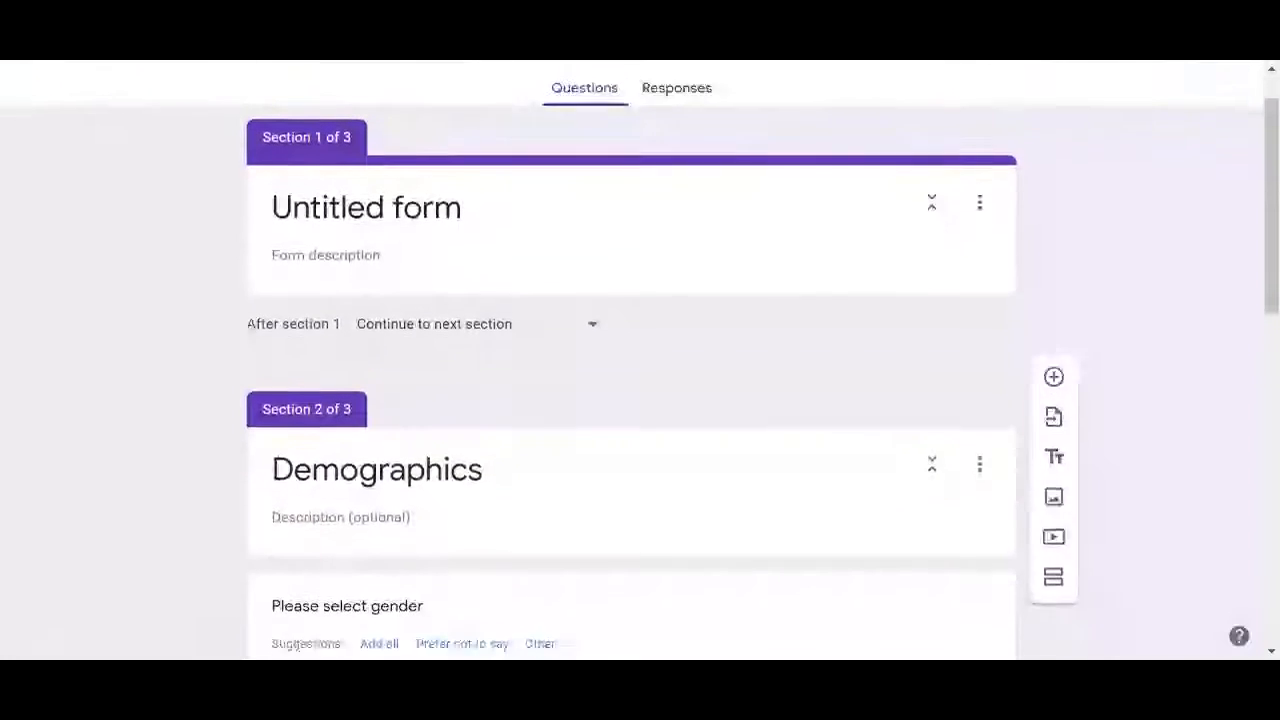
# Title the Knowledge Test grid question 'jdb' and add a new multiple-choice question below it
pyautogui.scroll(-3, 640, 360)
pyautogui.scroll(-4, 640, 360)
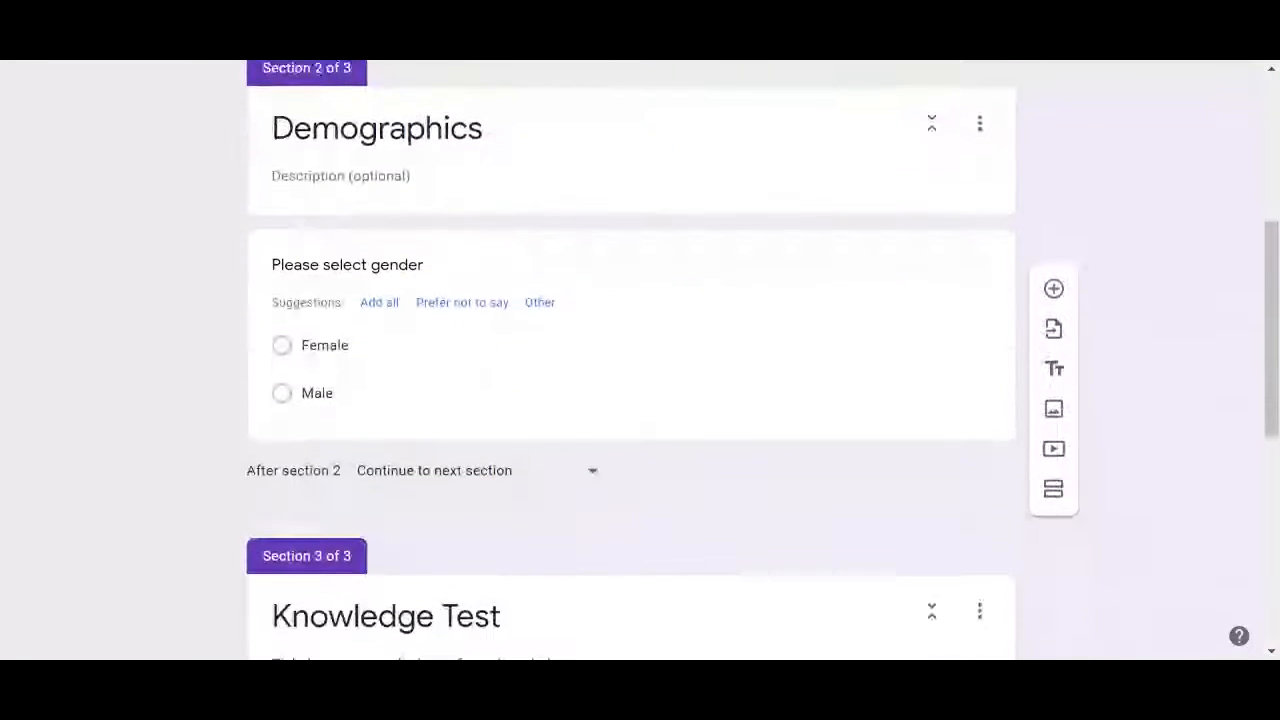
pyautogui.scroll(-3, 640, 360)
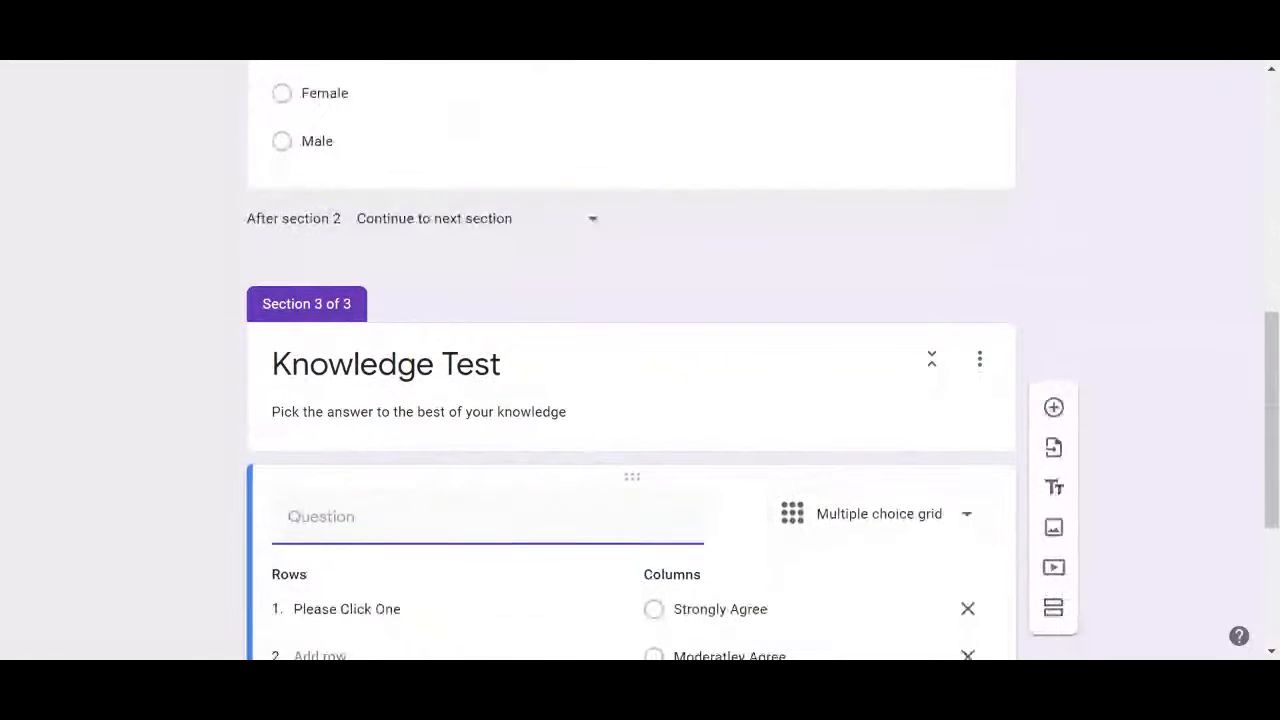
pyautogui.scroll(-3, 640, 360)
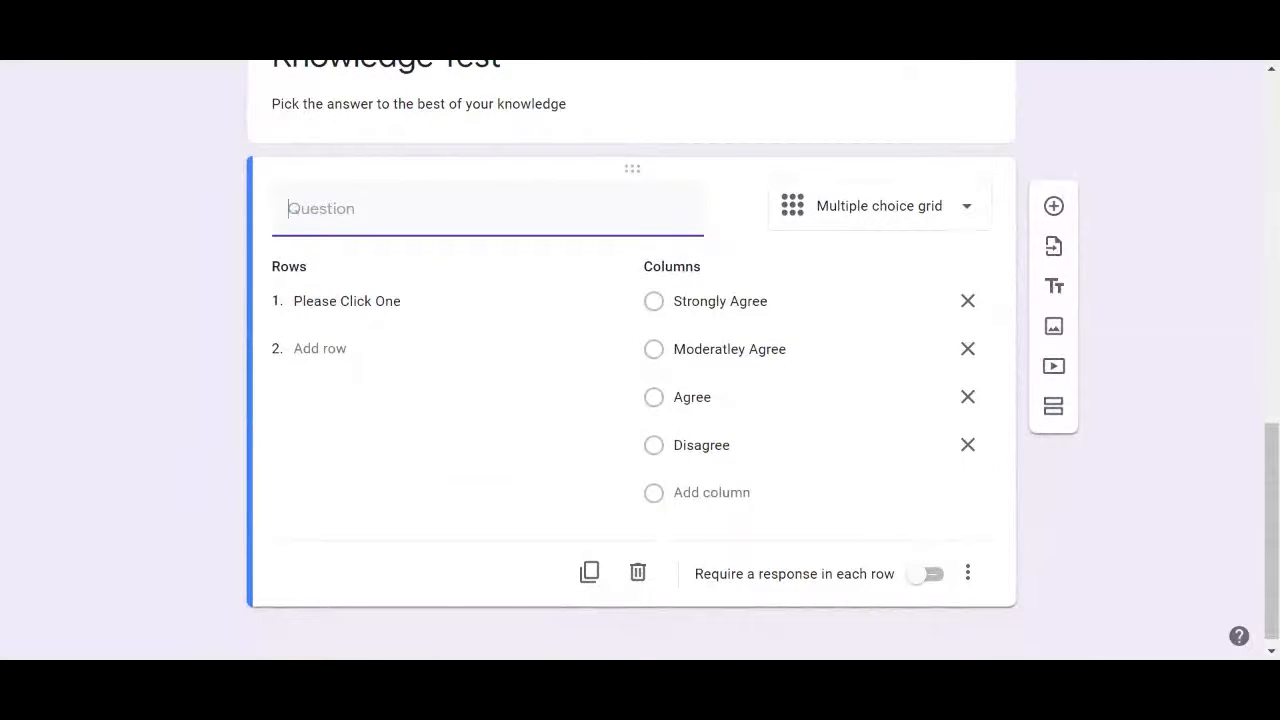
pyautogui.scroll(-1, 640, 360)
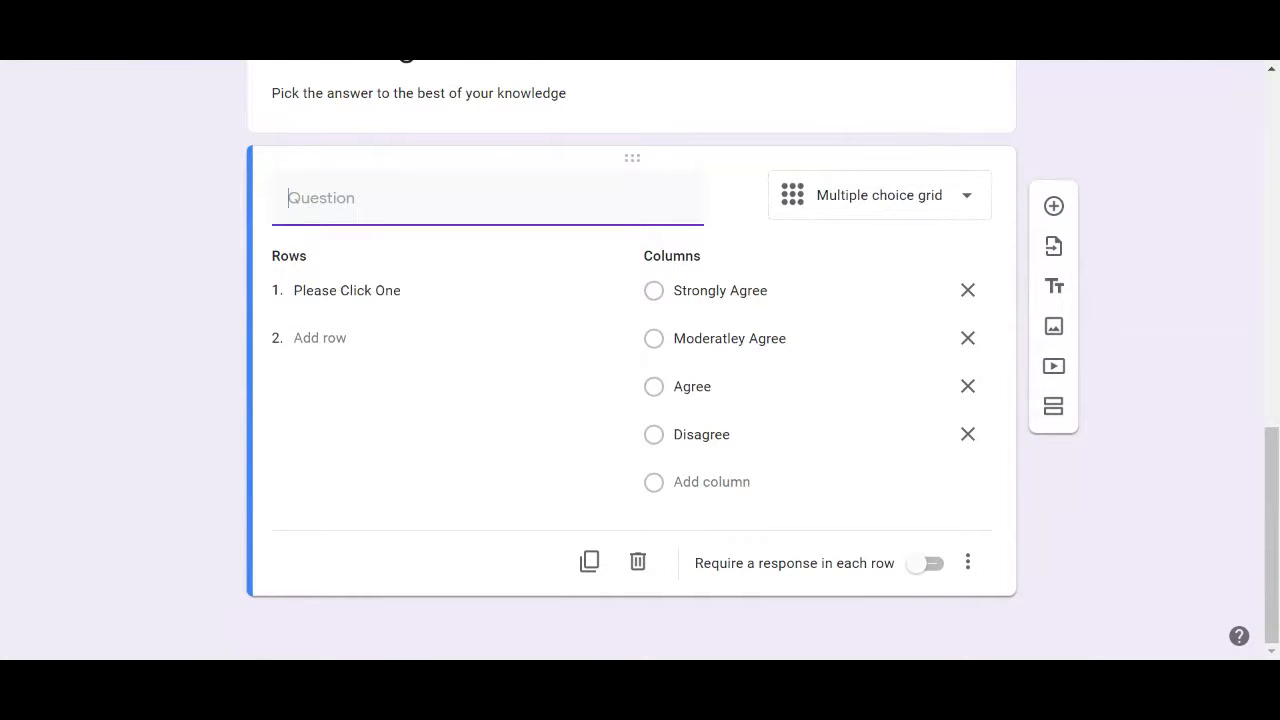
pyautogui.scroll(1, 640, 360)
pyautogui.scroll(-1, 640, 360)
pyautogui.write('jdb')
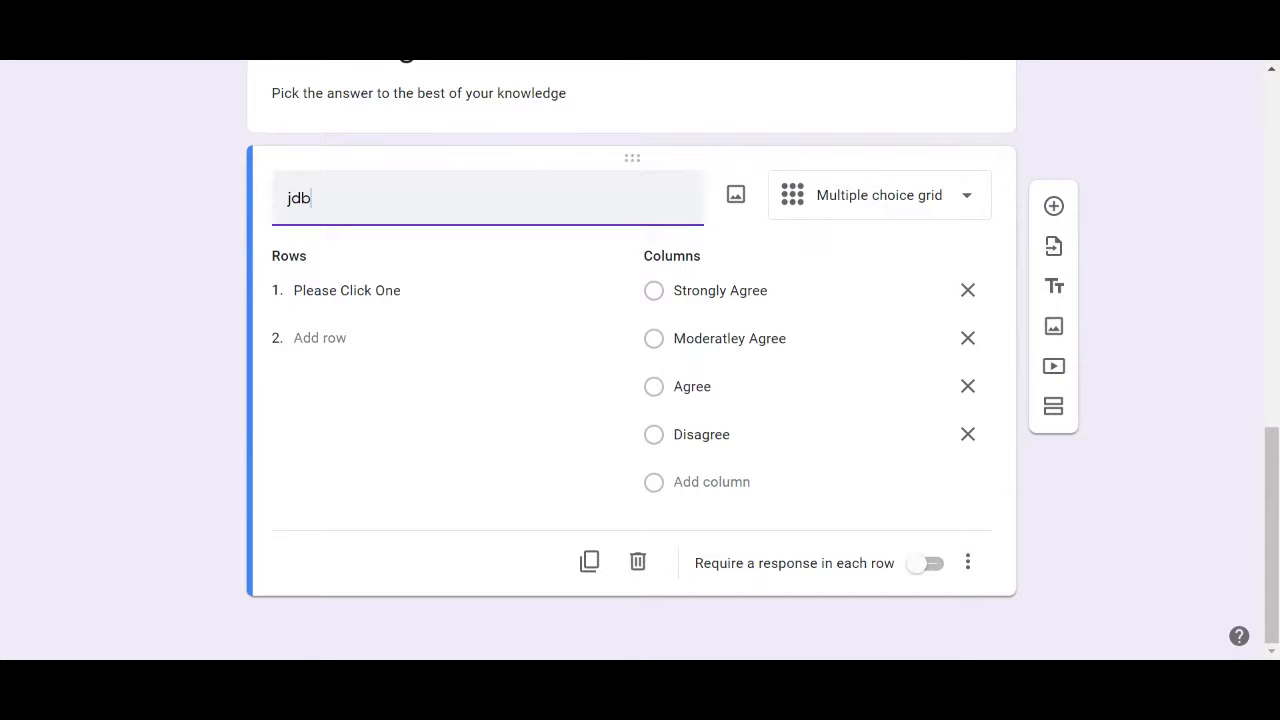
pyautogui.click(1054, 207)
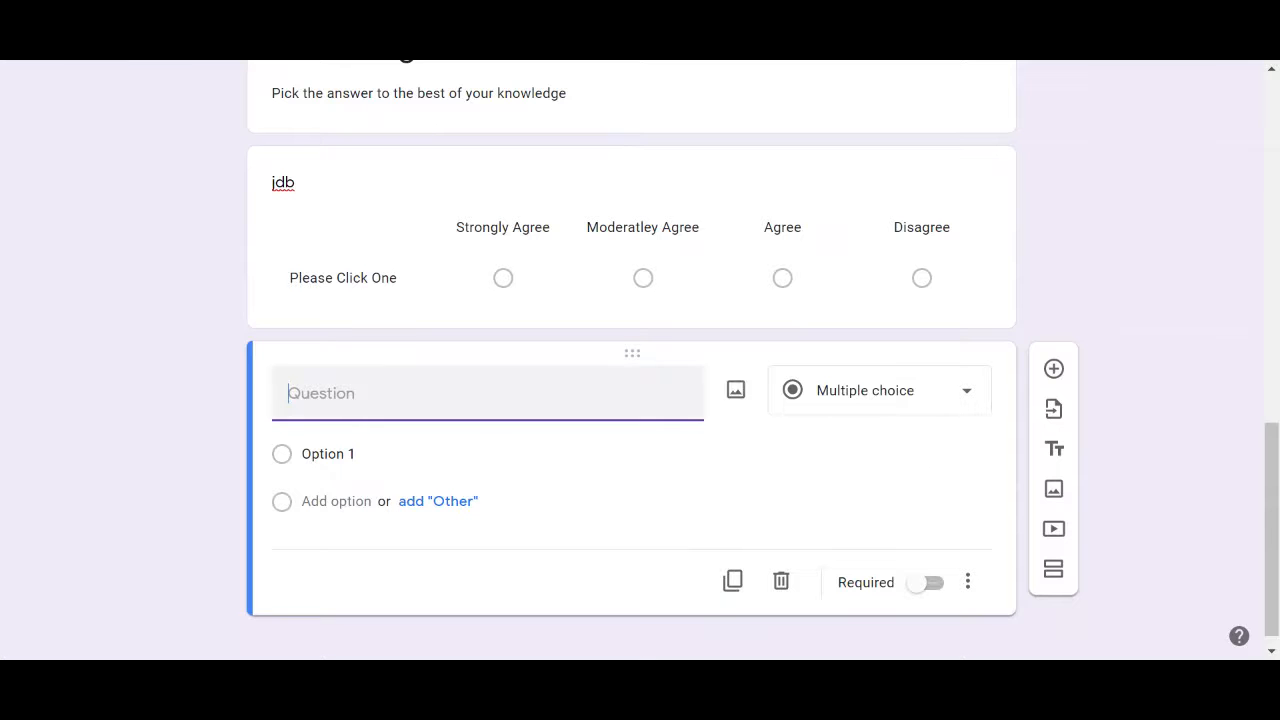
# Set the new question's answer options to True and False
pyautogui.click(328, 454)
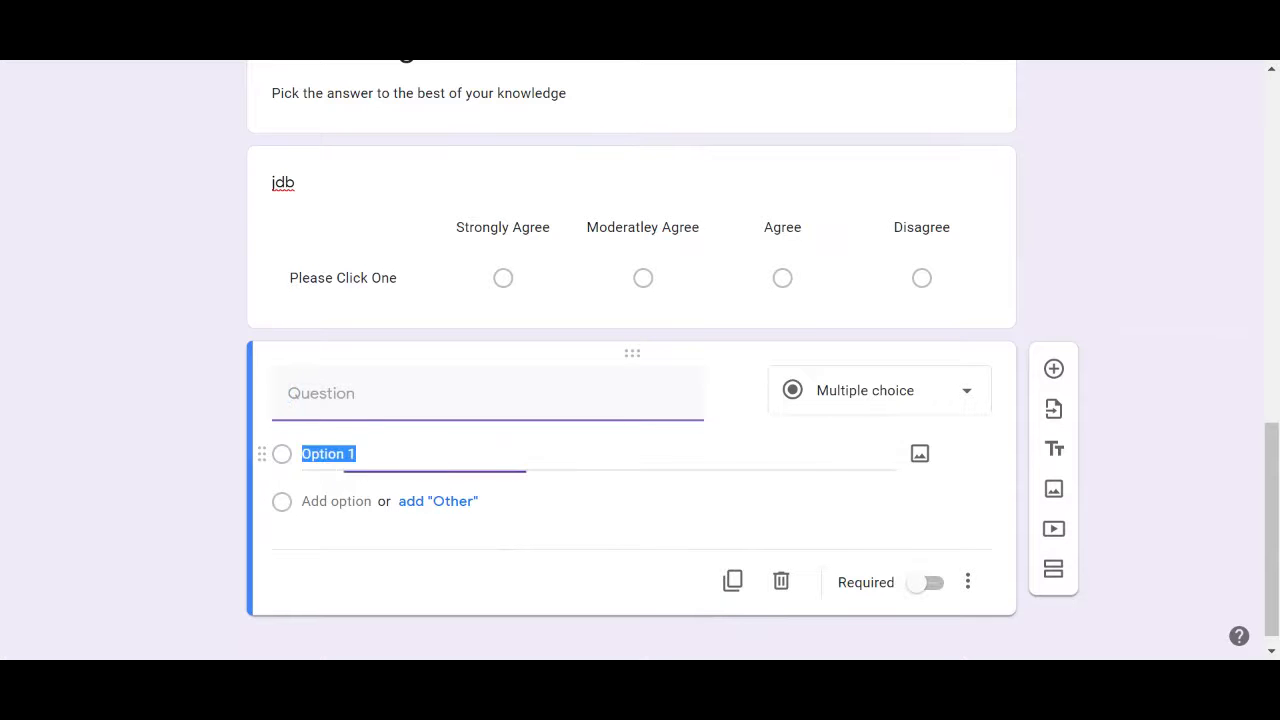
pyautogui.write('True')
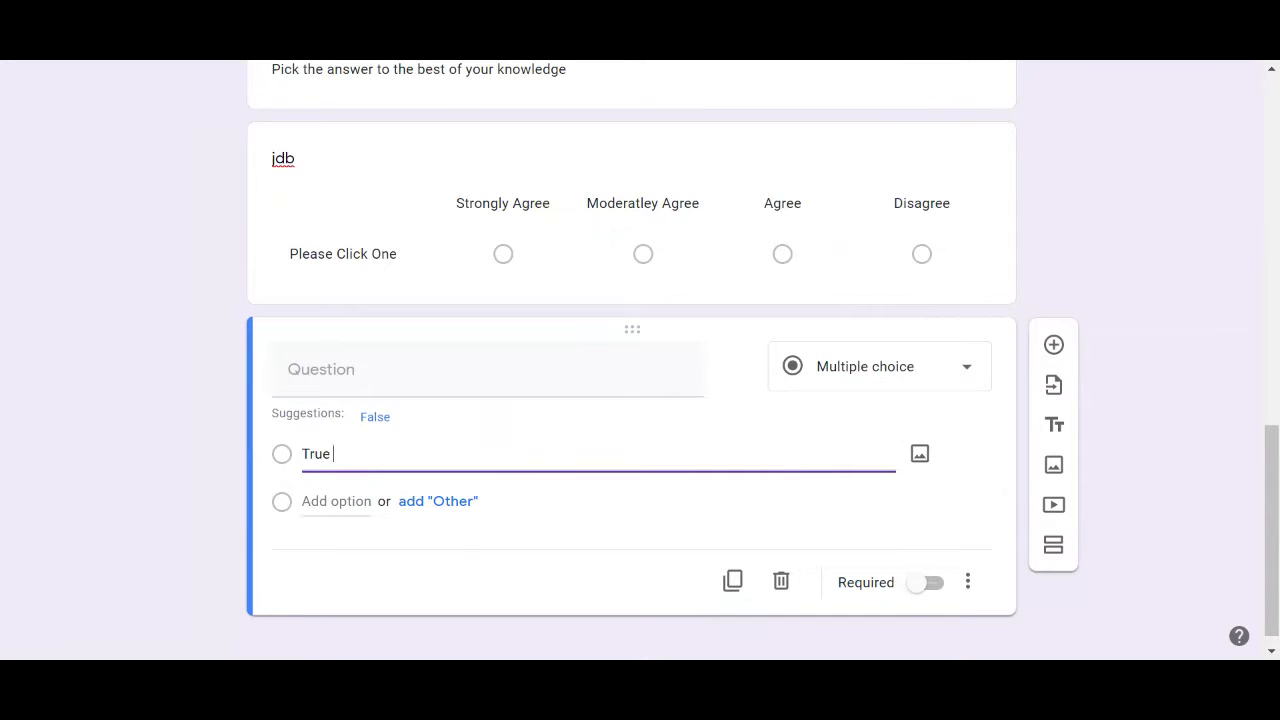
pyautogui.click(375, 416)
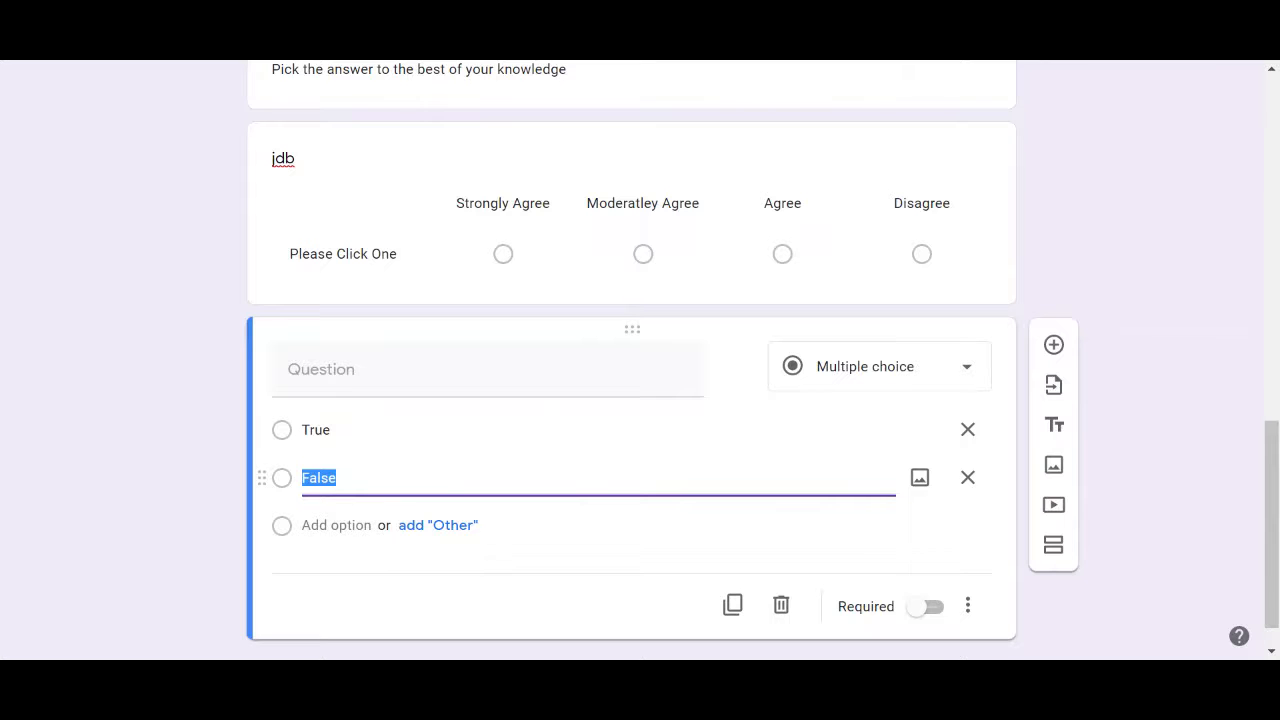
pyautogui.click(338, 478)
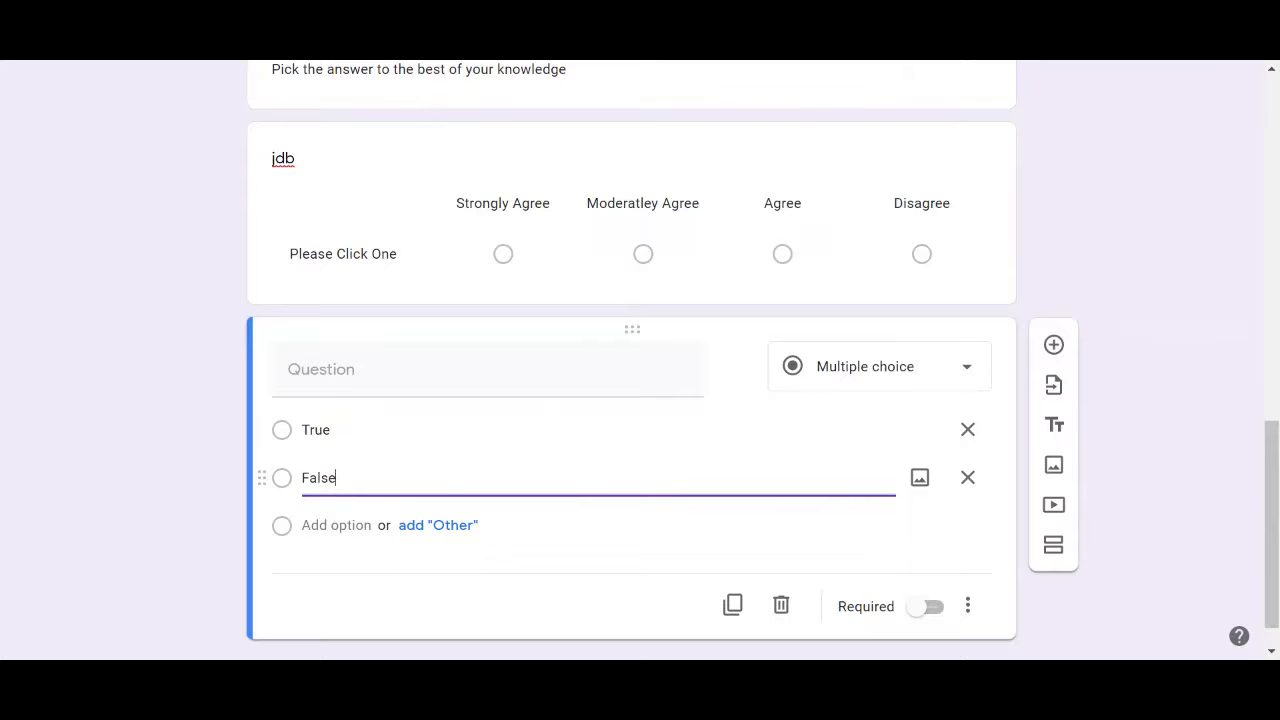
# Duplicate the True/False question to create a second one below it
pyautogui.click(733, 606)
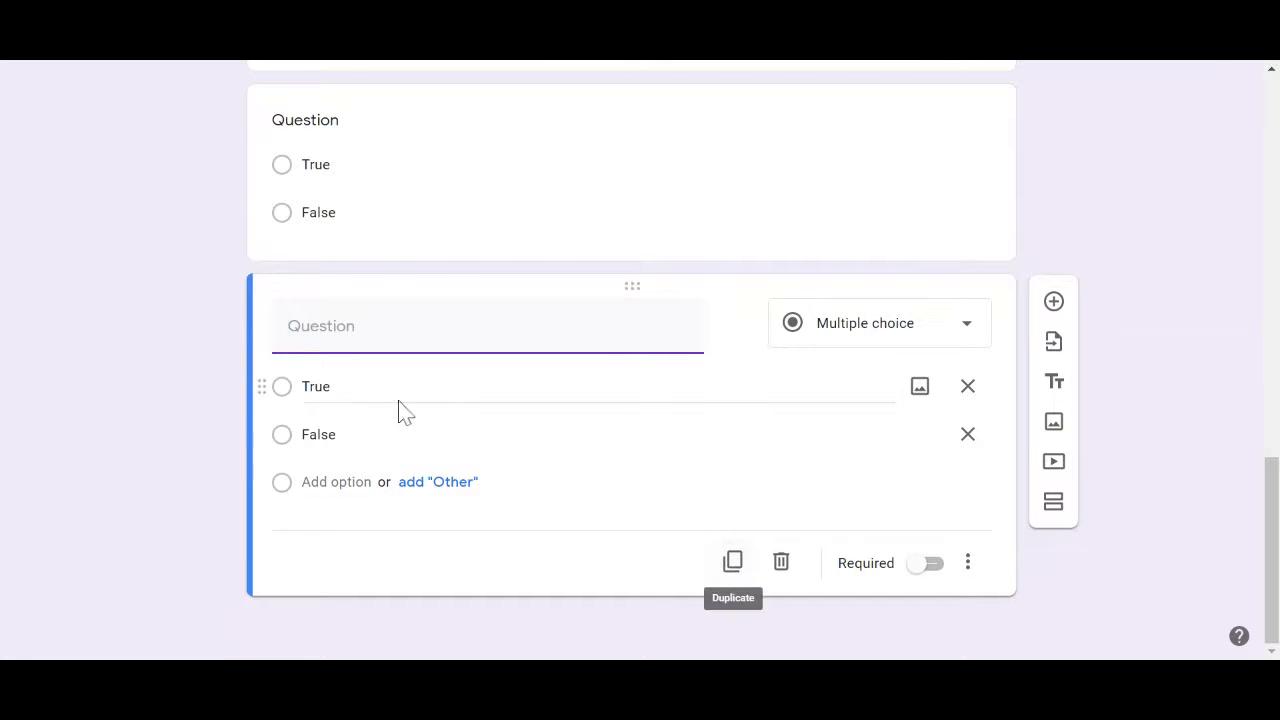
pyautogui.scroll(2, 10, 340)
pyautogui.scroll(-2, 10, 340)
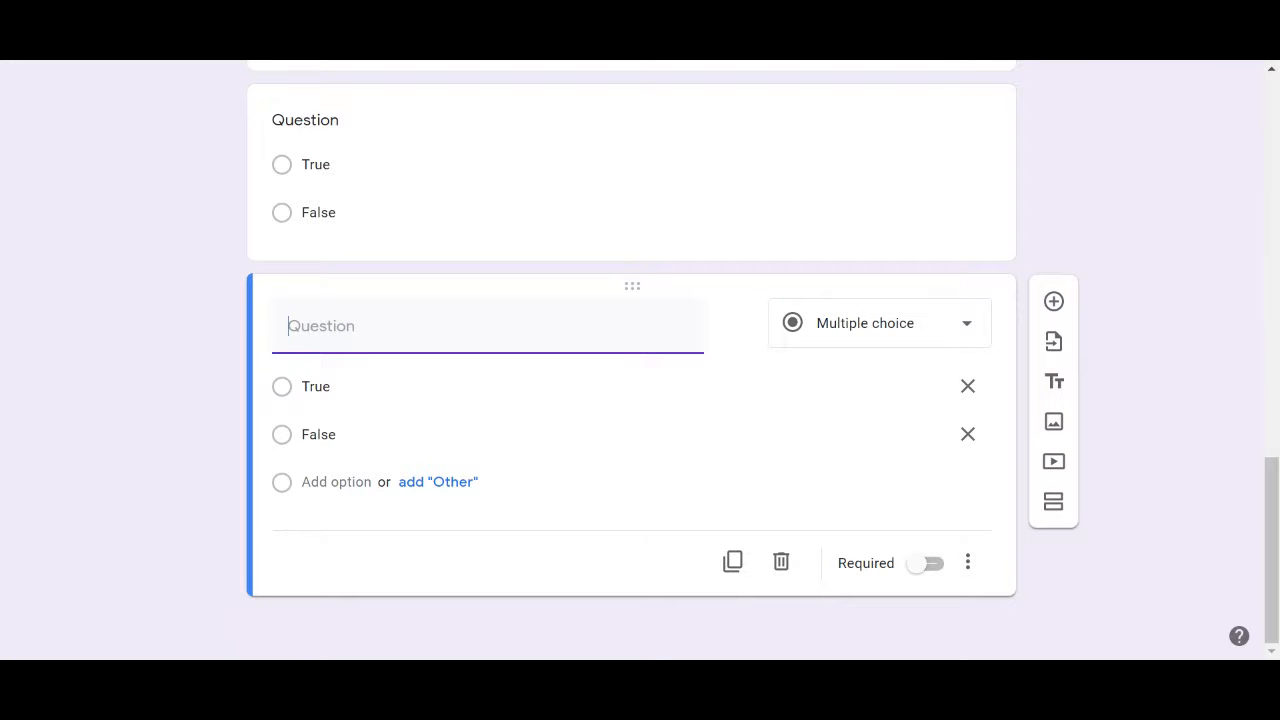
pyautogui.moveTo(1271, 491); pyautogui.dragTo(1274, 170)
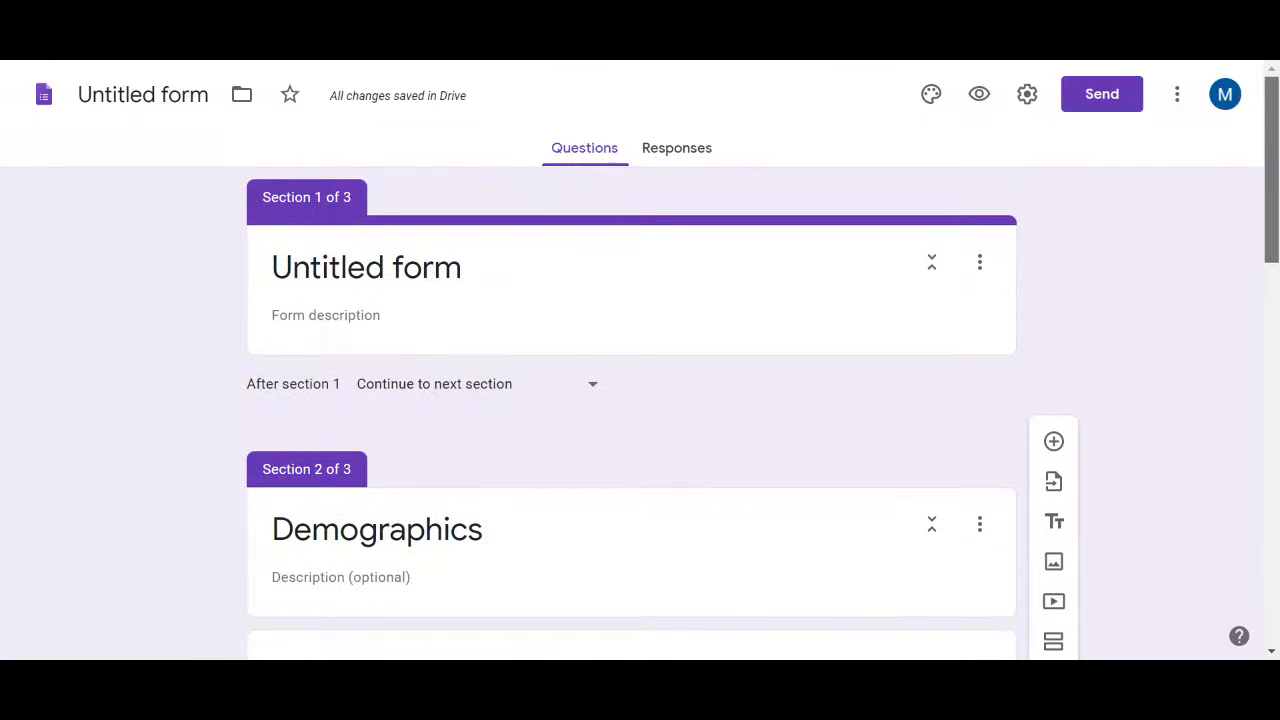
# In Settings, turn off the Tiffin University restriction, enable Limit to 1 response, and save
pyautogui.click(1028, 96)
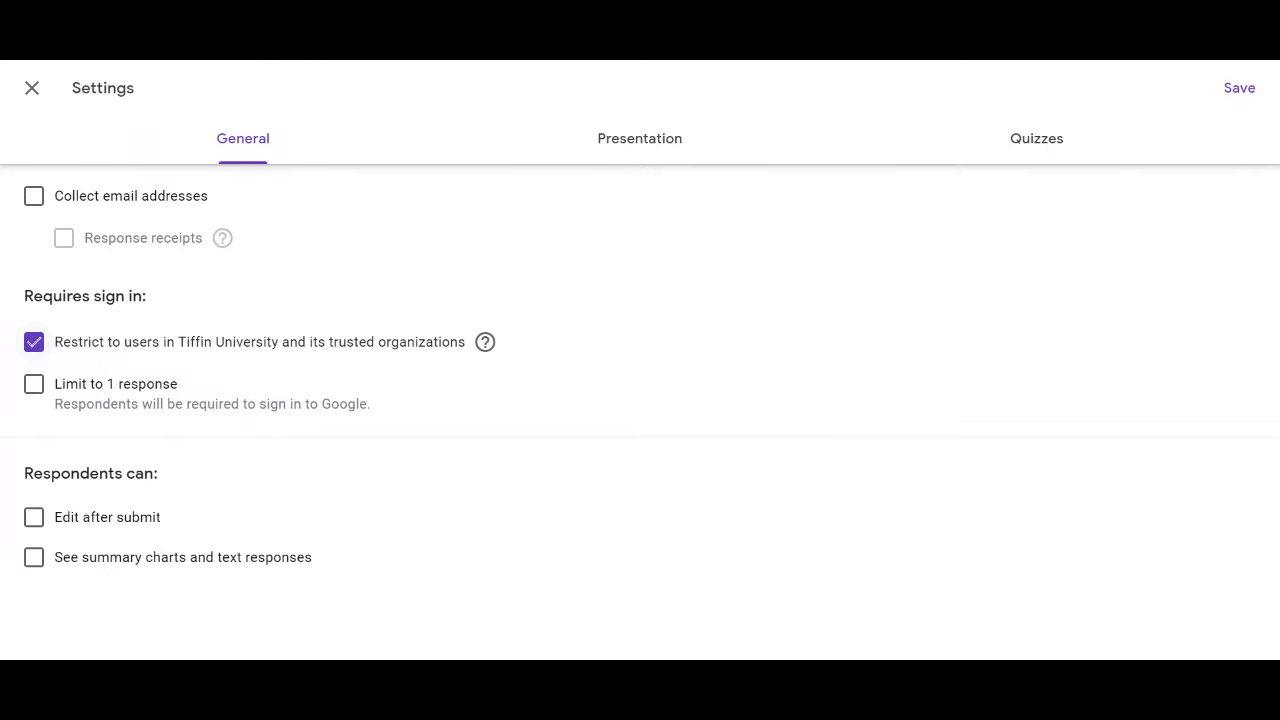
pyautogui.click(38, 346)
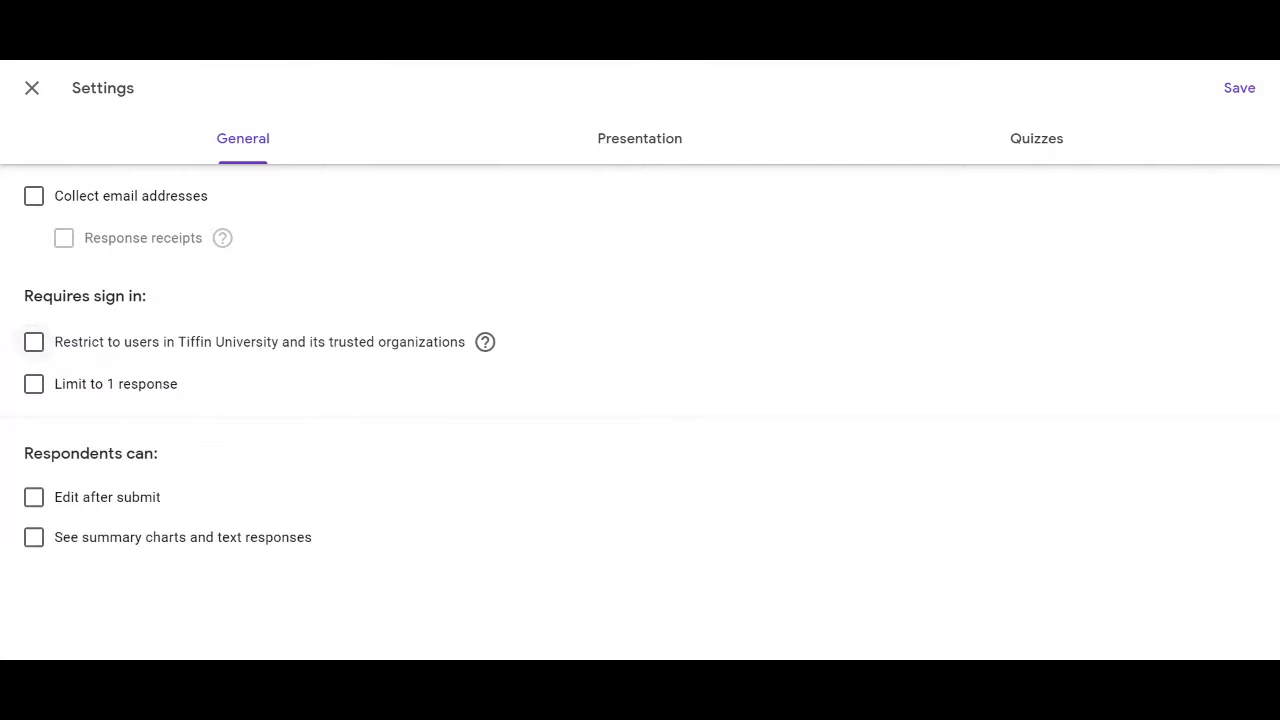
pyautogui.click(31, 392)
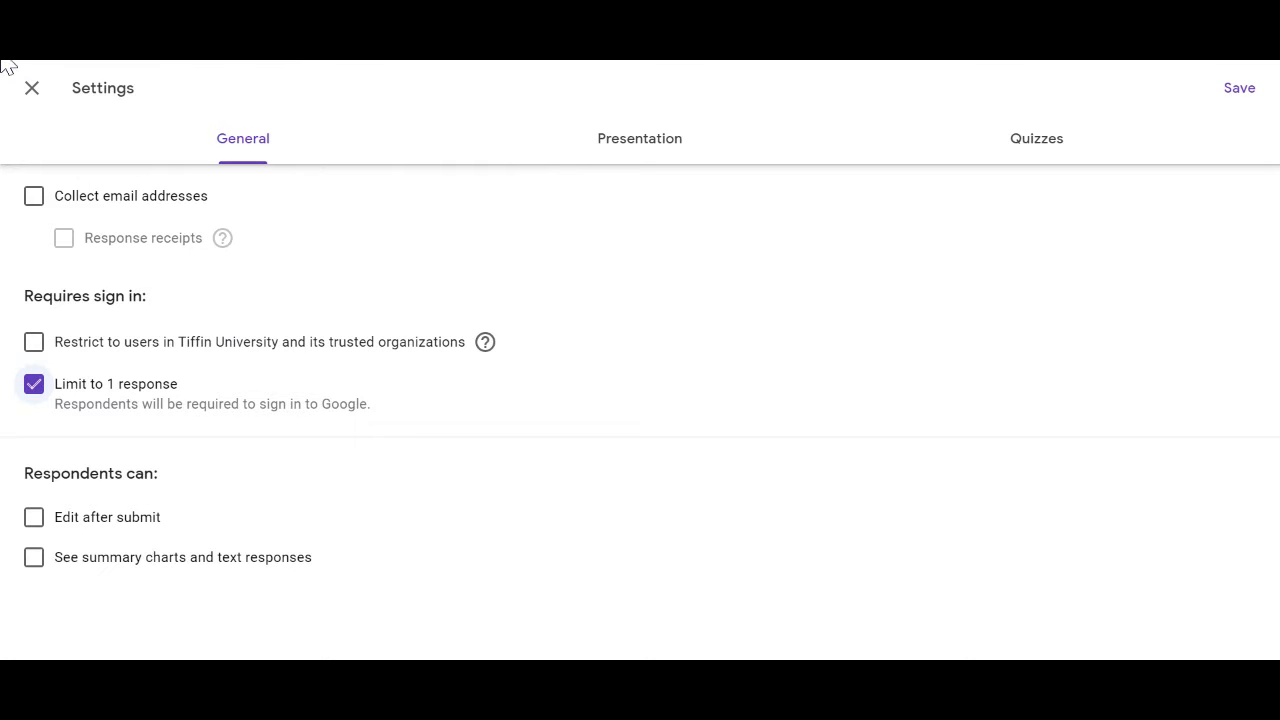
pyautogui.click(30, 92)
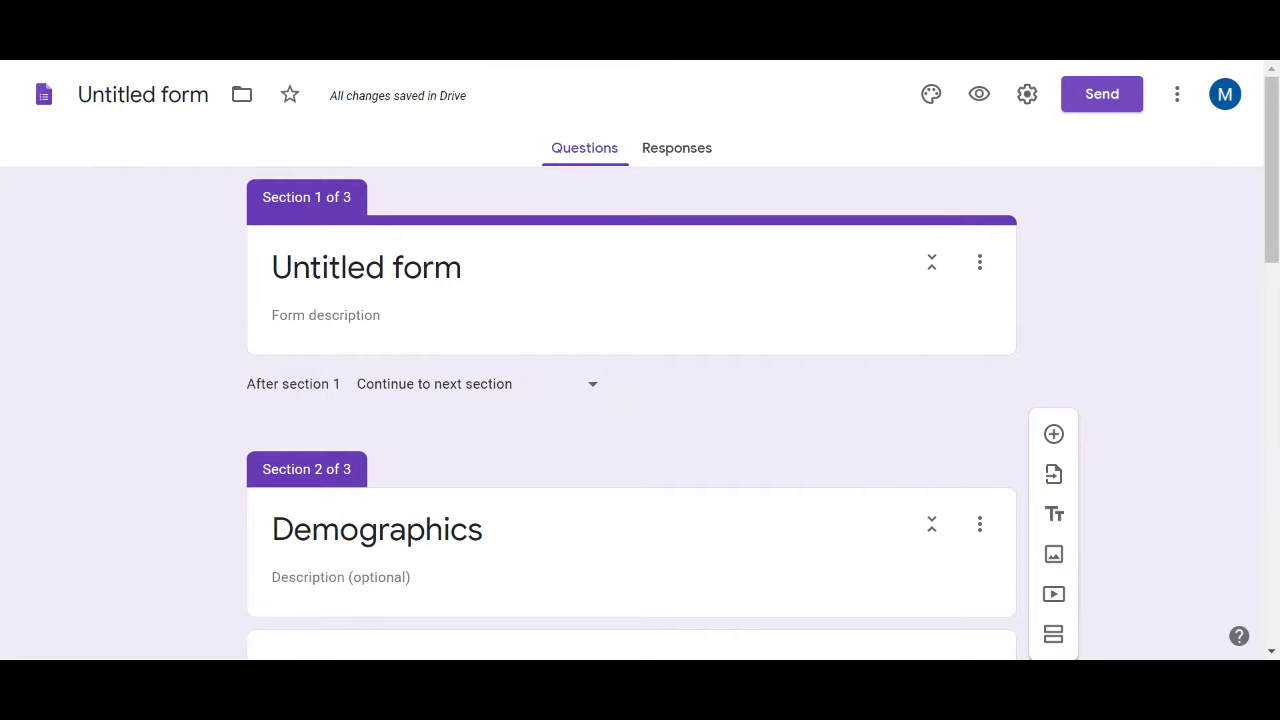
pyautogui.click(1111, 97)
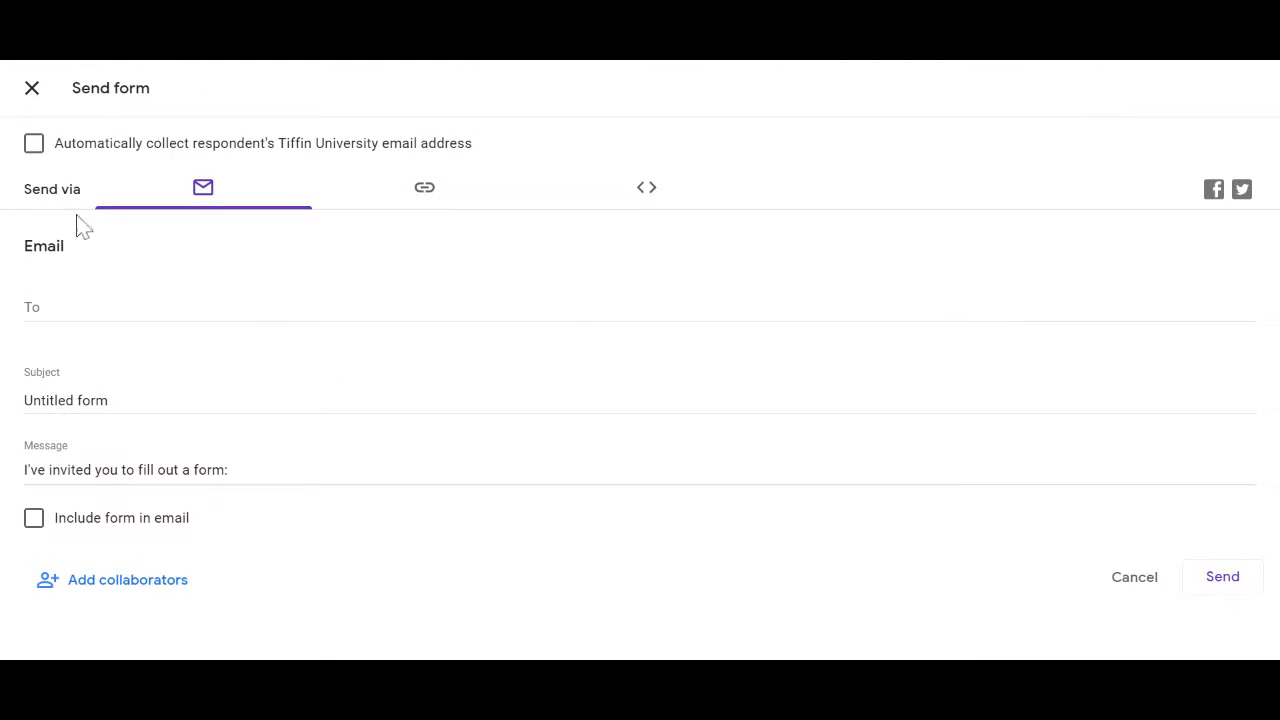
pyautogui.click(424, 200)
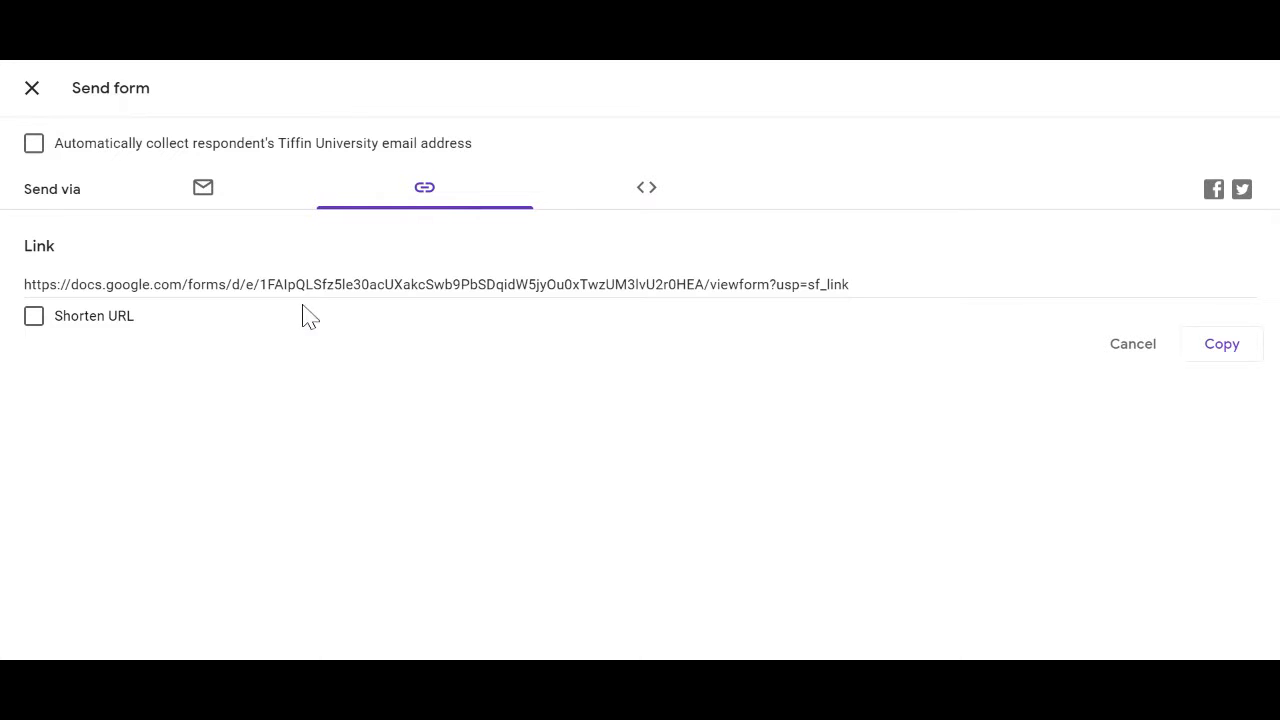
pyautogui.click(34, 318)
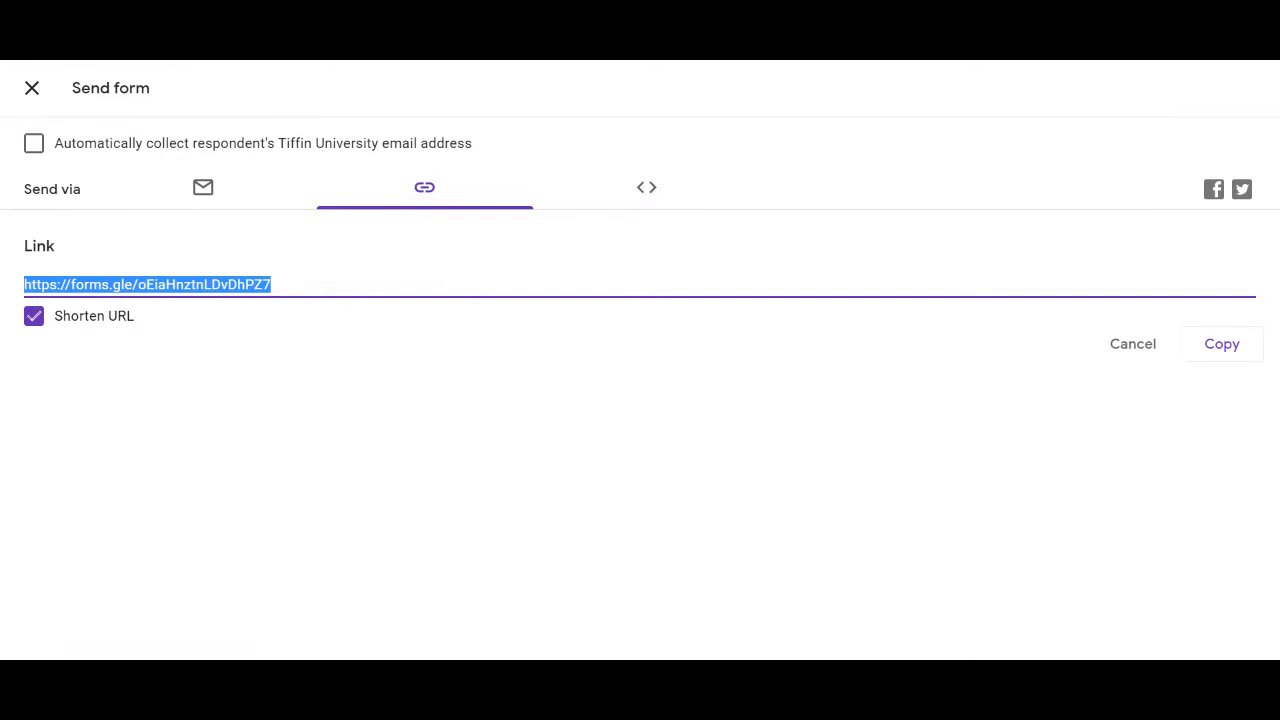
pyautogui.click(1133, 344)
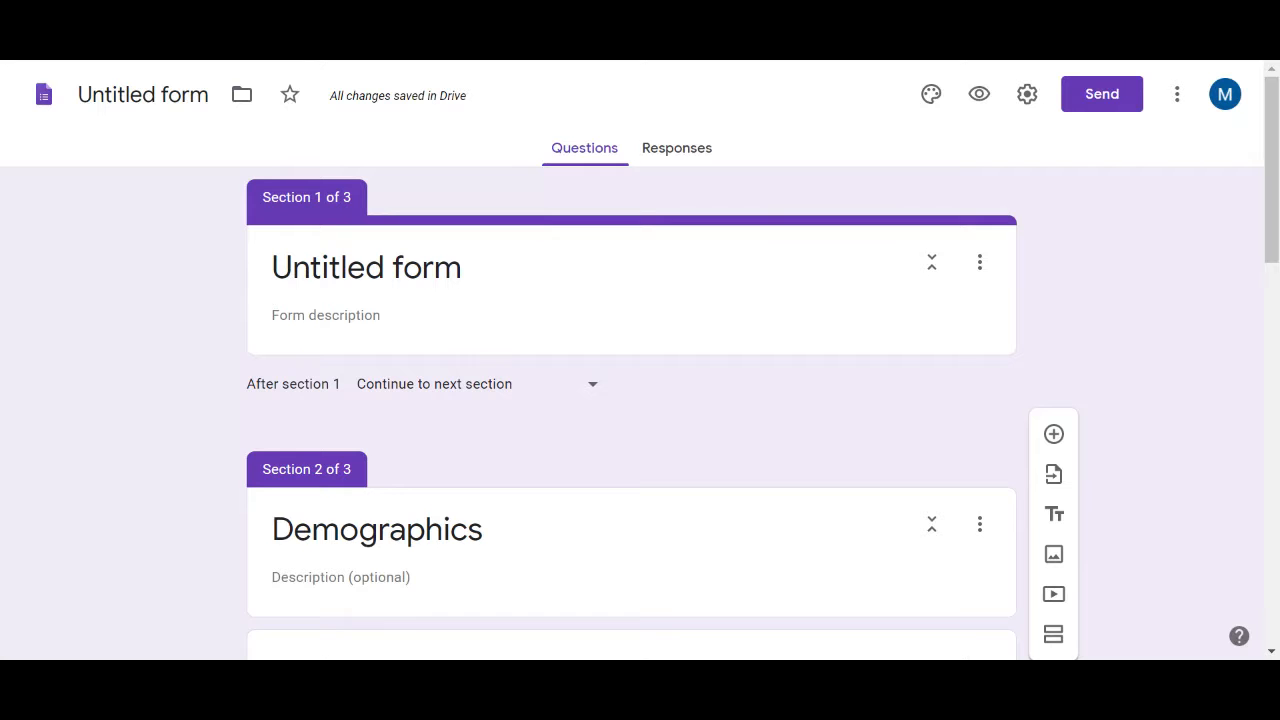
pyautogui.click(1027, 94)
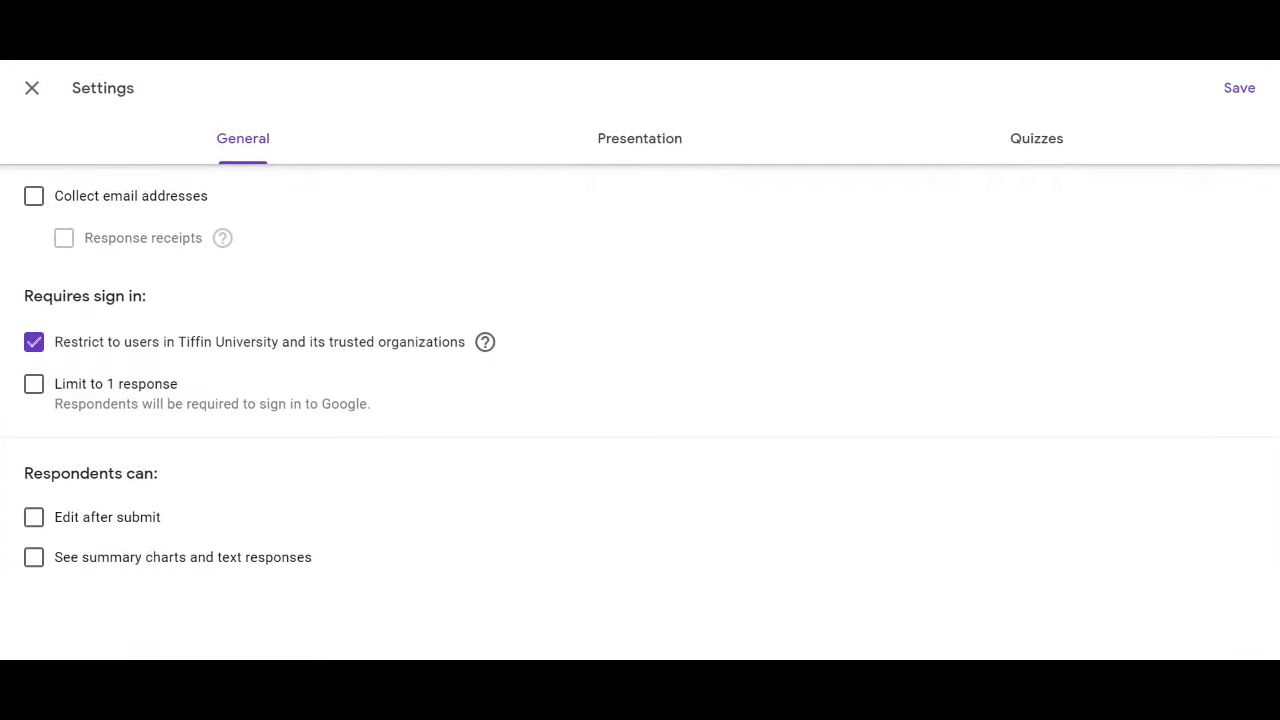
pyautogui.click(641, 139)
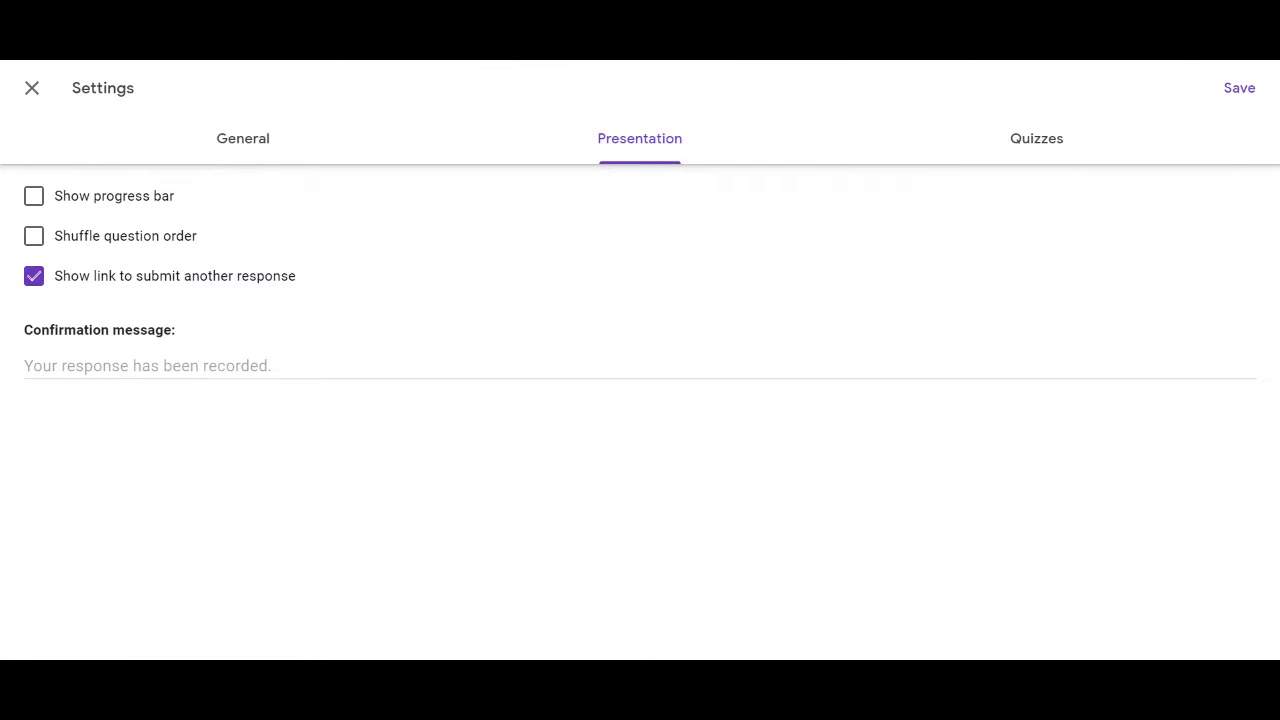
pyautogui.click(32, 88)
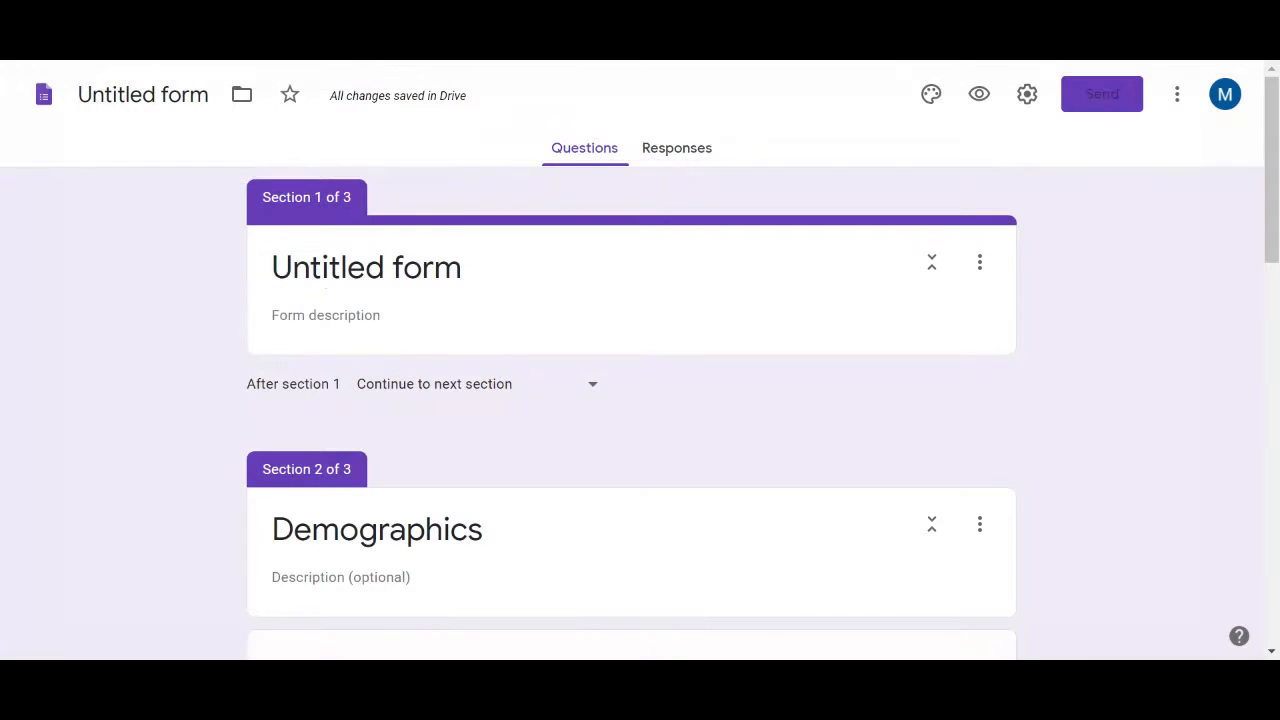